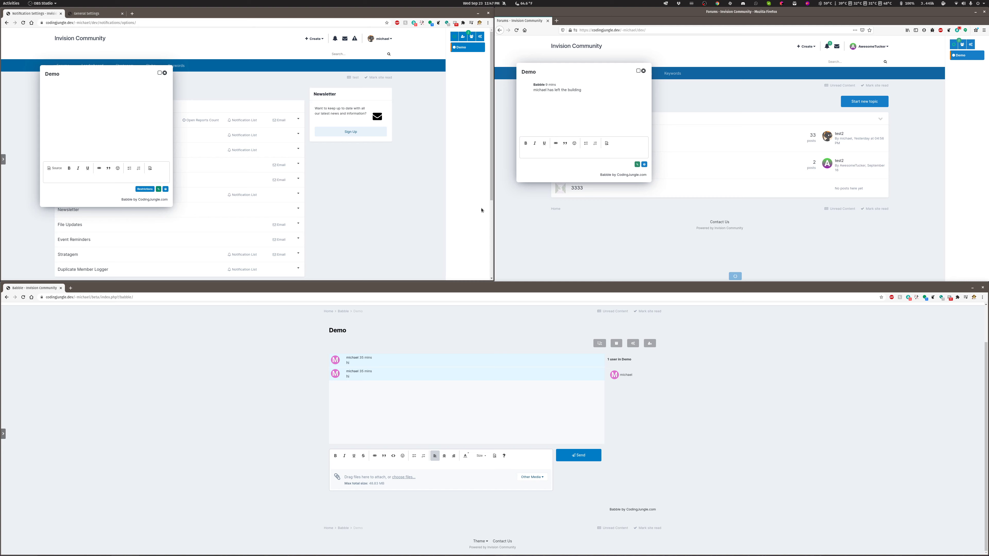
- Move the floating Demo chat window to the middle of the Notification Settings page
drag(92, 69, 257, 63)
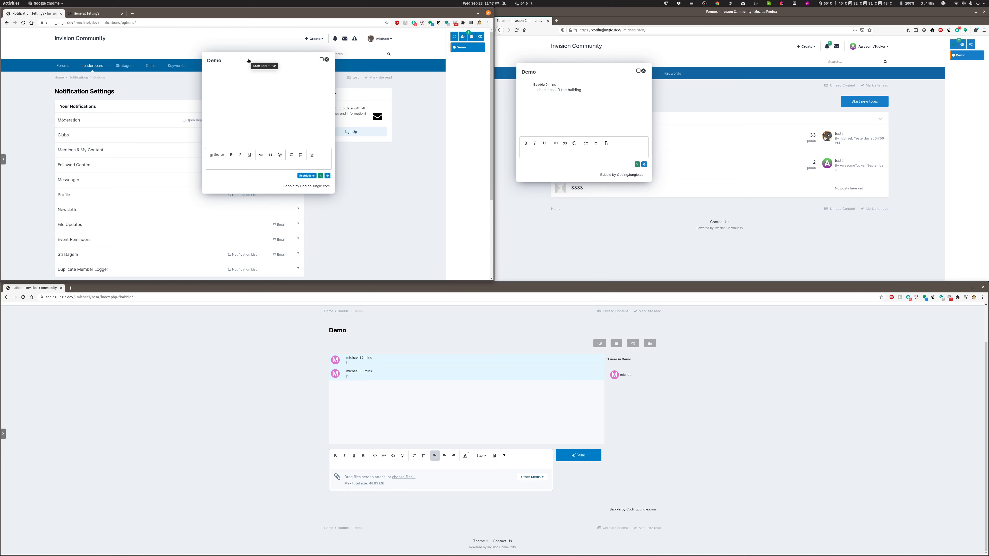
mouse_move(249, 60)
mouse_down()
mouse_move(210, 65)
mouse_move(252, 65)
mouse_up()
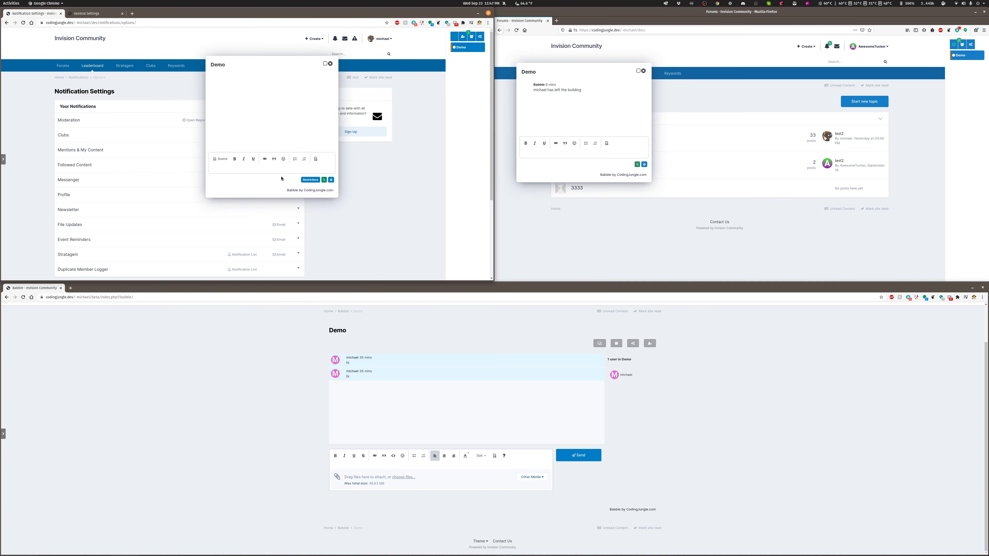
mouse_move(252, 66)
mouse_down()
mouse_move(302, 77)
mouse_move(315, 101)
mouse_move(240, 74)
mouse_up()
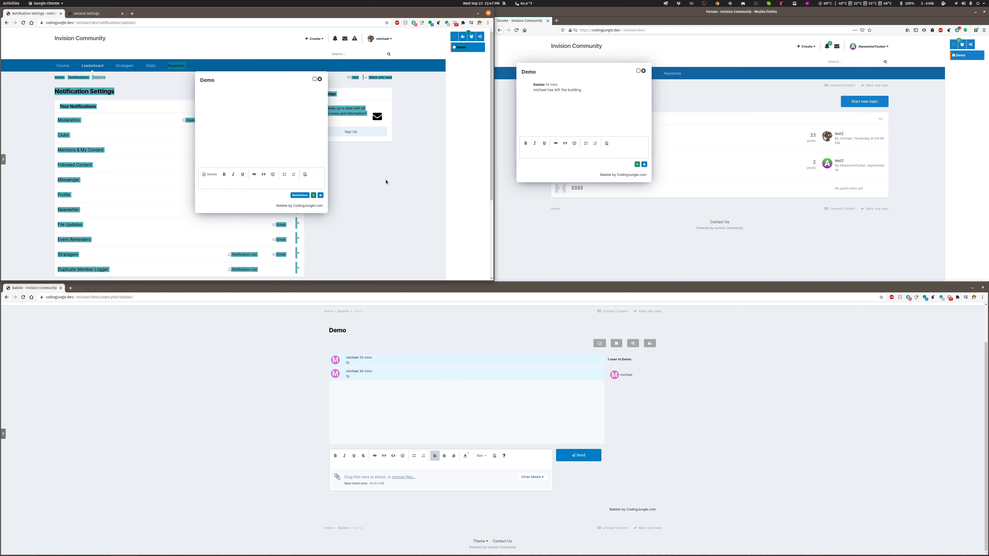
click(383, 191)
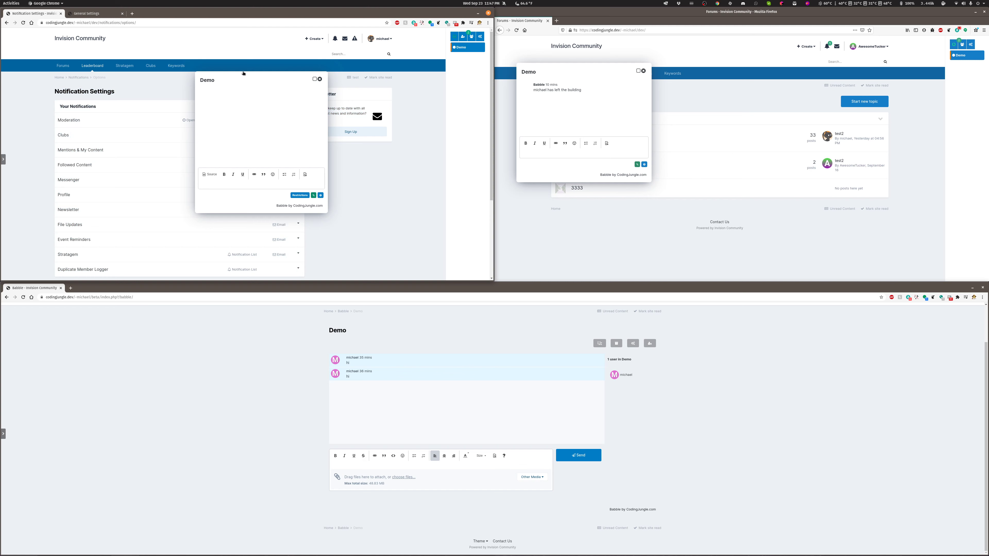
- Resize the floating Demo chat window by its edges until it is narrow and tall
drag(243, 73, 271, 93)
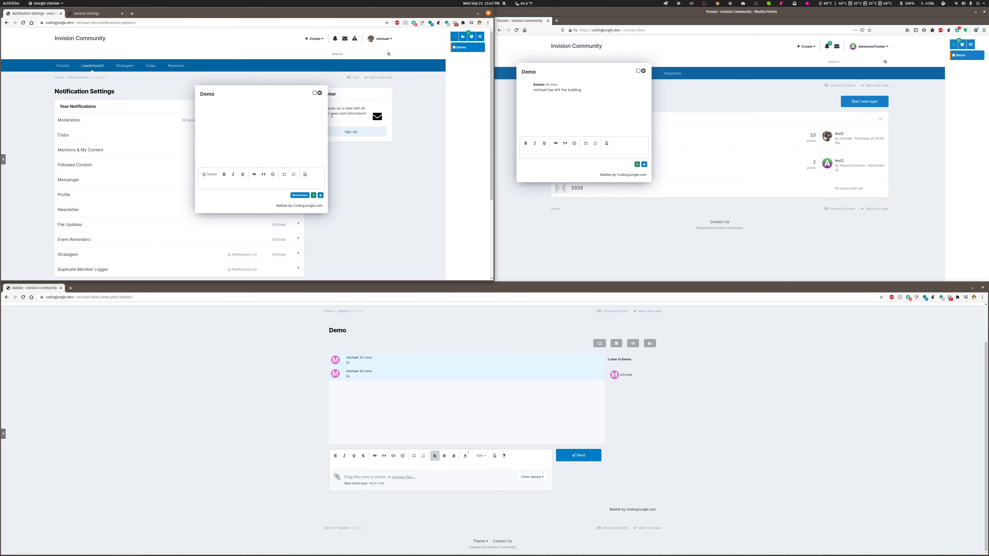
drag(325, 120, 256, 120)
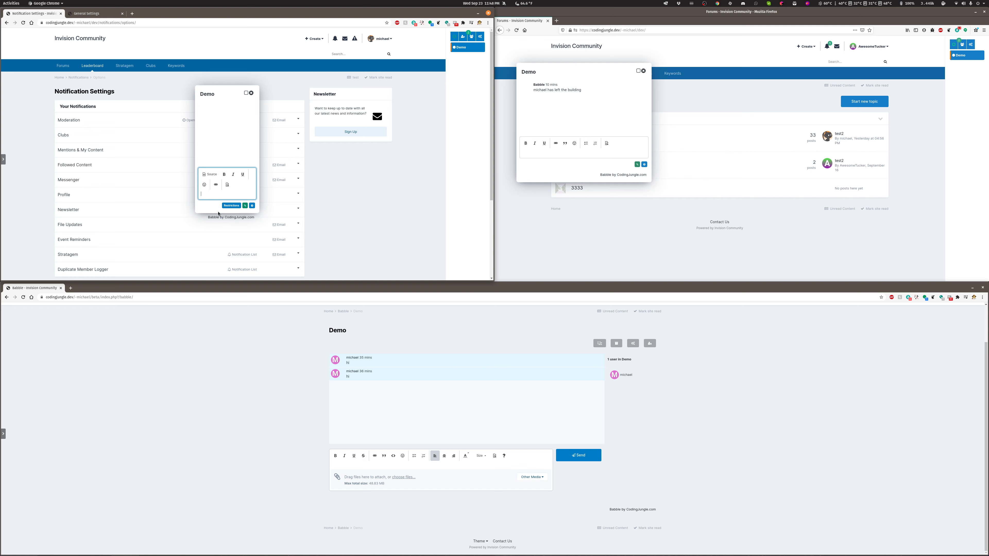
drag(217, 211, 218, 231)
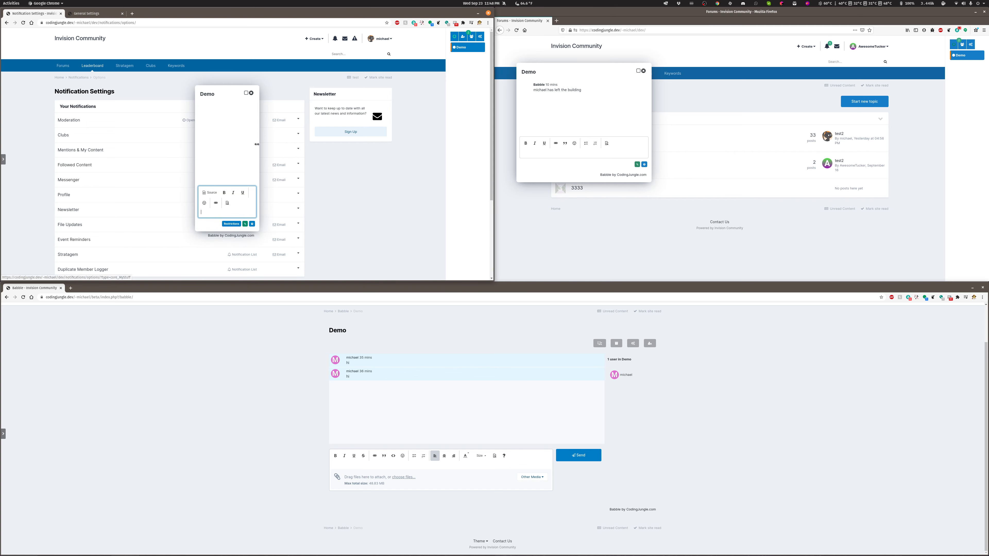
drag(257, 144, 302, 144)
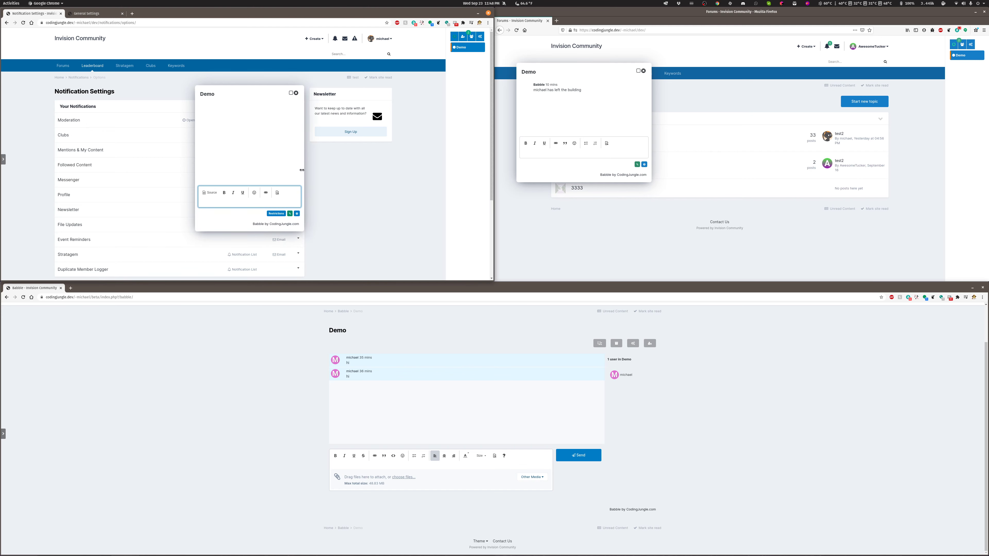
drag(301, 167, 234, 165)
click(252, 224)
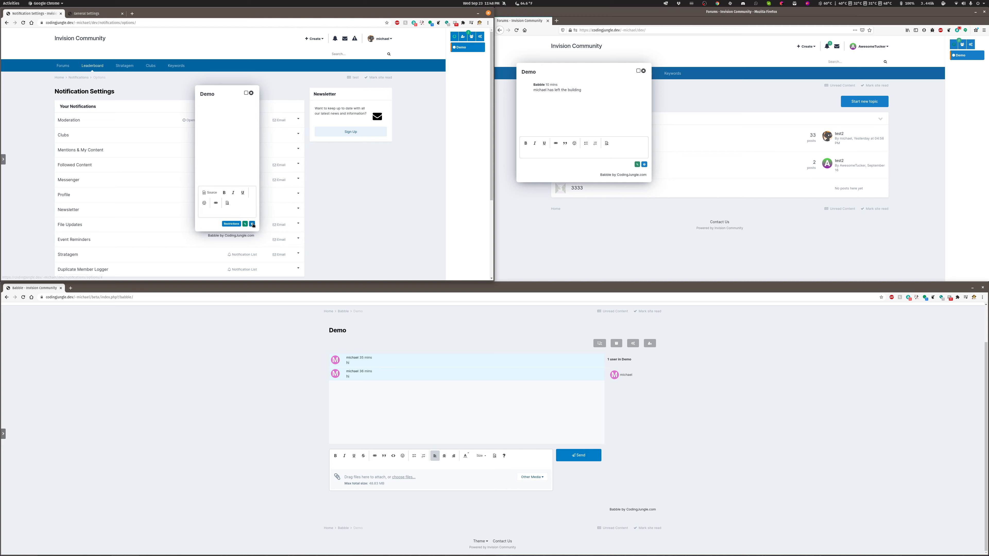
click(251, 99)
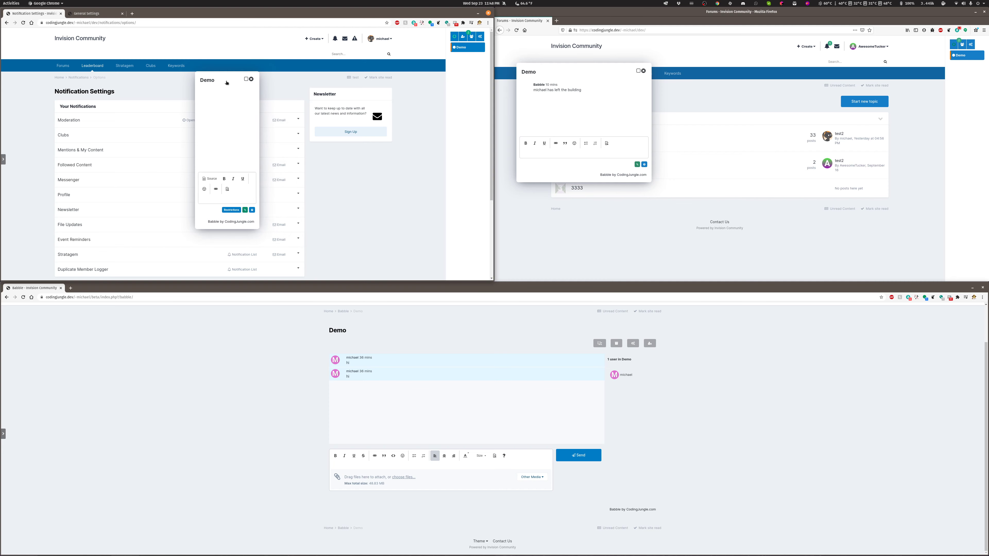
- Pin the Demo chat window at the left edge of the Notification Settings page and collapse the chat room sidebar
drag(226, 83, 30, 83)
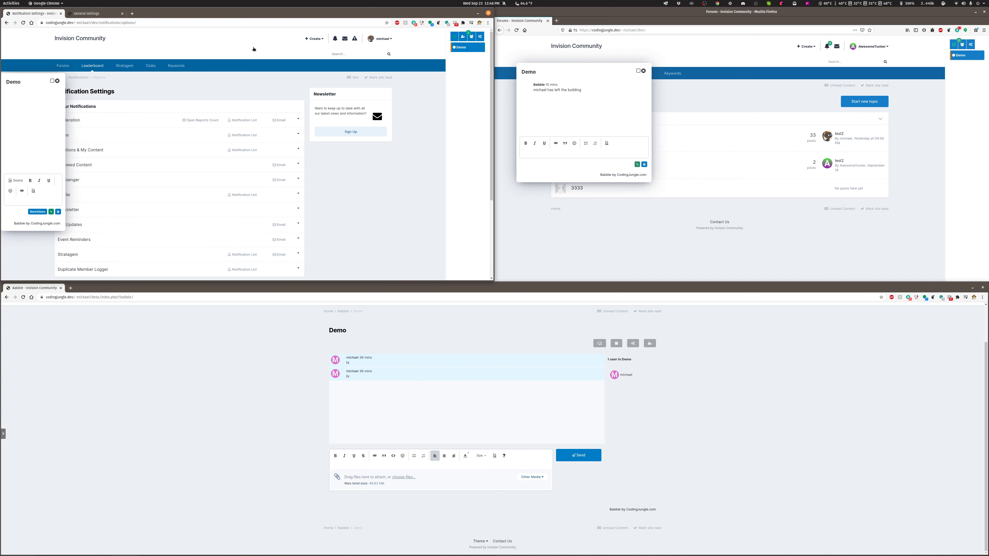
click(52, 82)
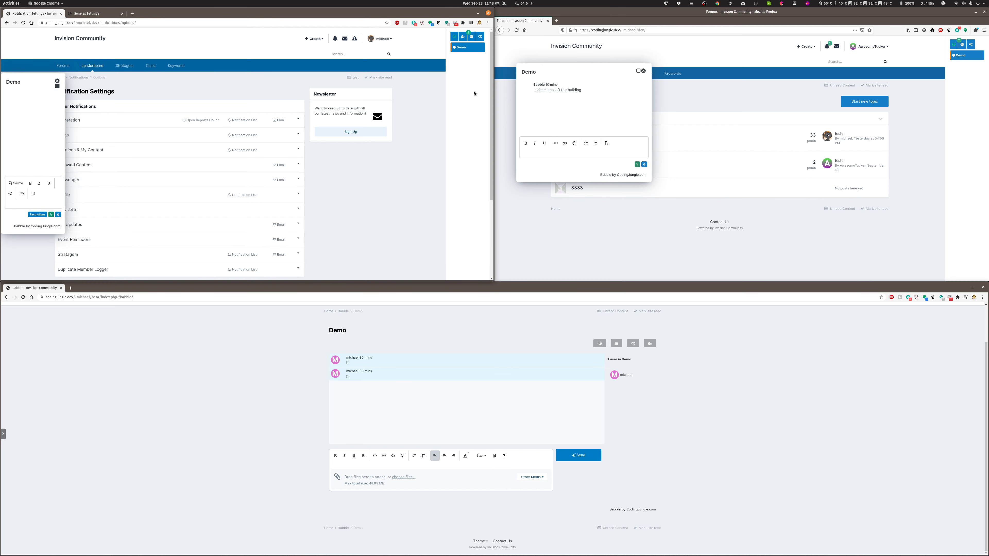
click(454, 47)
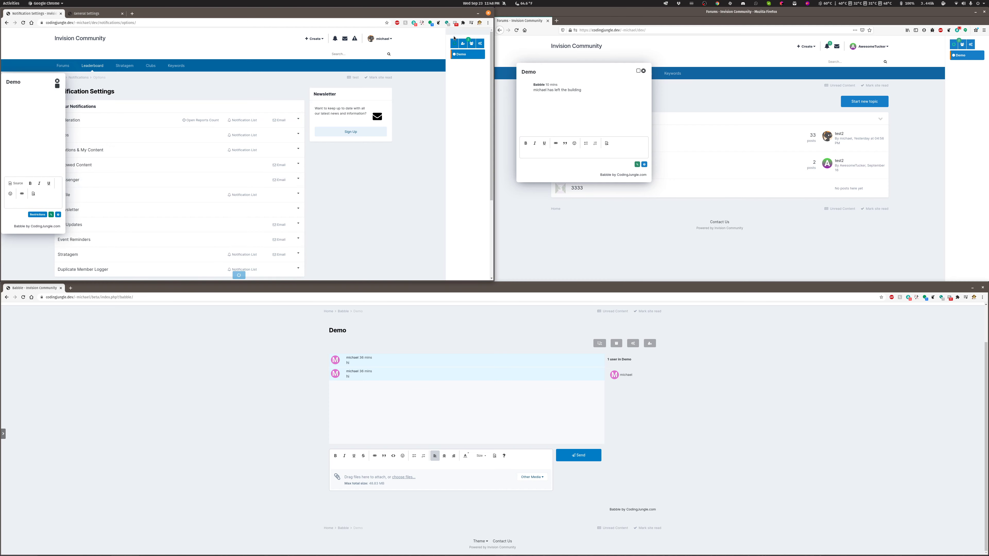
scroll(161, 149, down, 3)
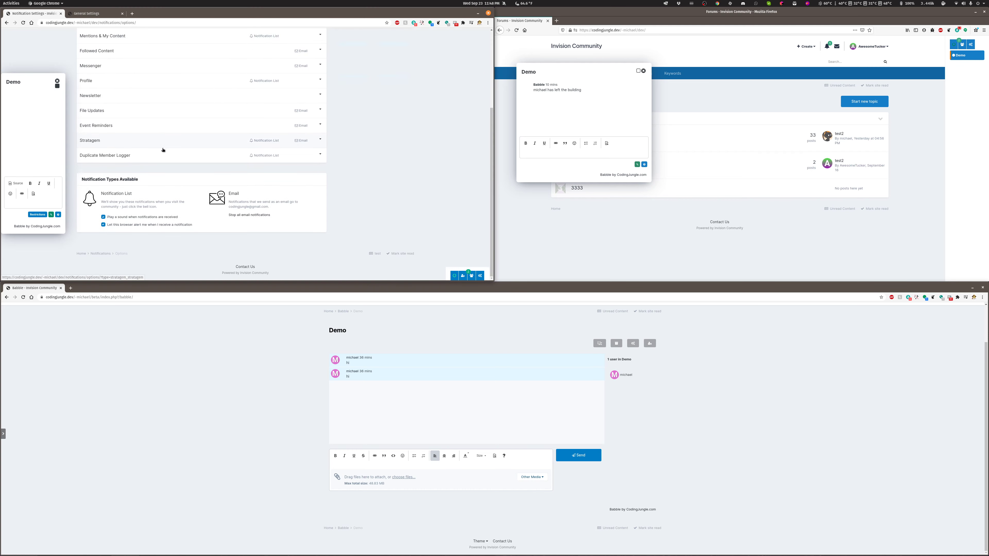
scroll(169, 149, up, 3)
scroll(169, 148, down, 5)
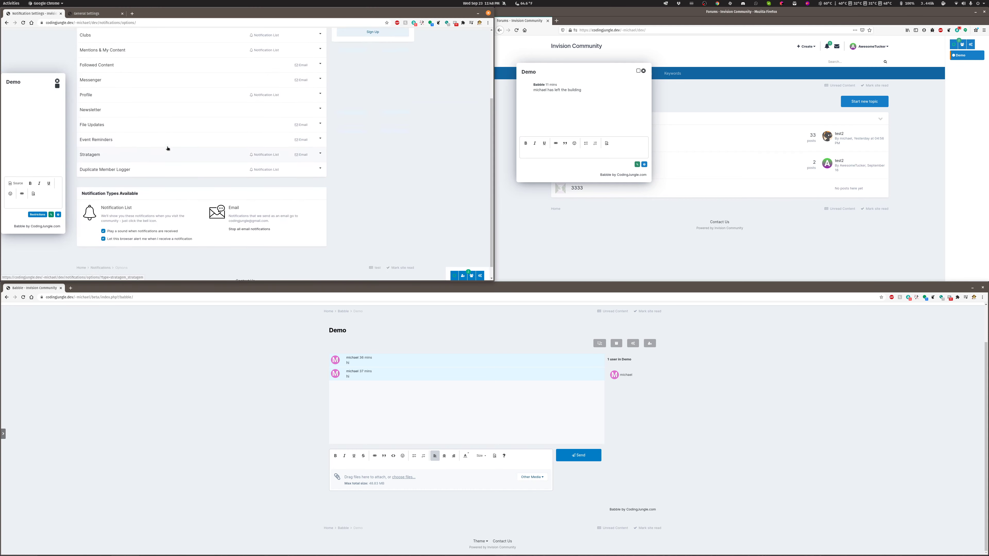
scroll(170, 148, up, 5)
- Open the forum's Forums page and expand the chat room sidebar there
click(94, 38)
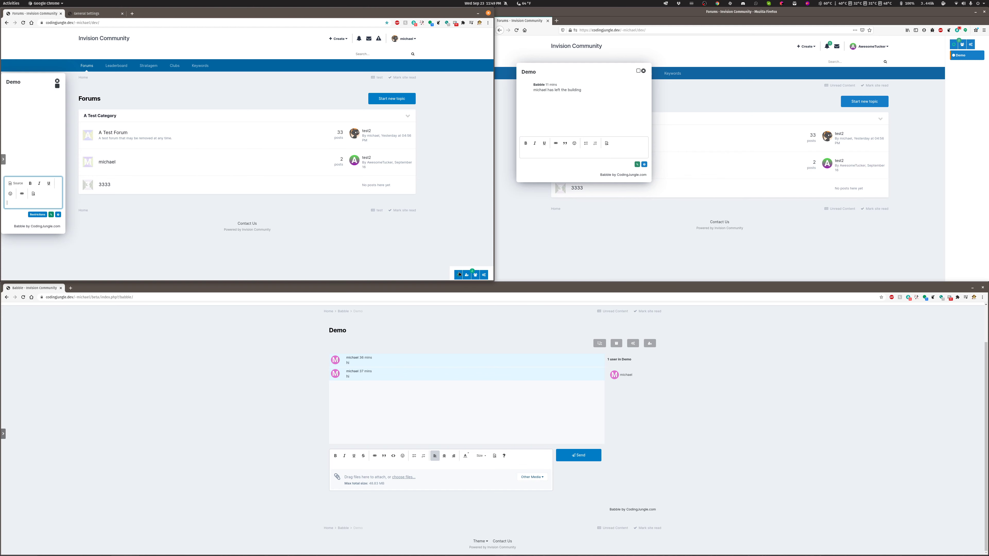
click(459, 275)
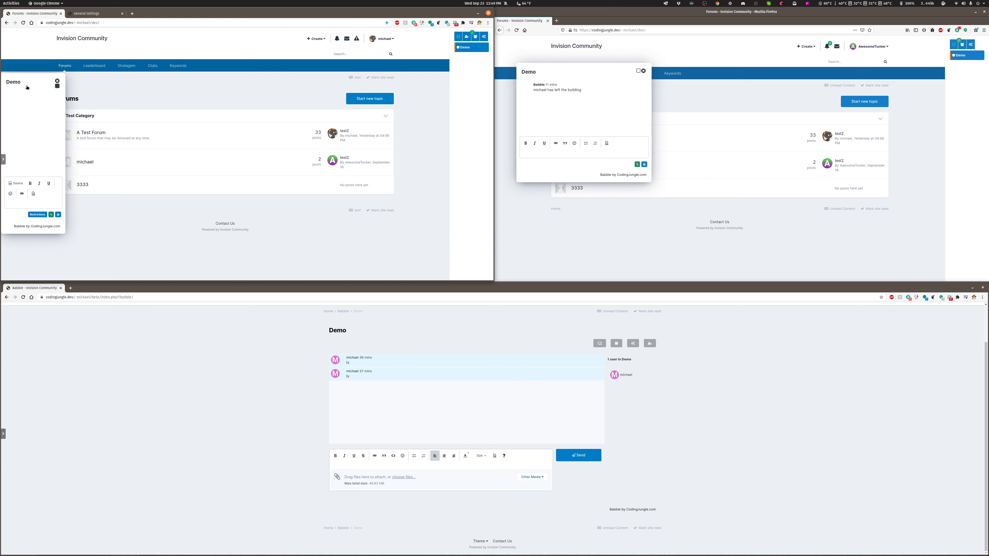
- Move the Demo chat window to the middle of the Forums page and make it considerably wider
drag(27, 87, 220, 90)
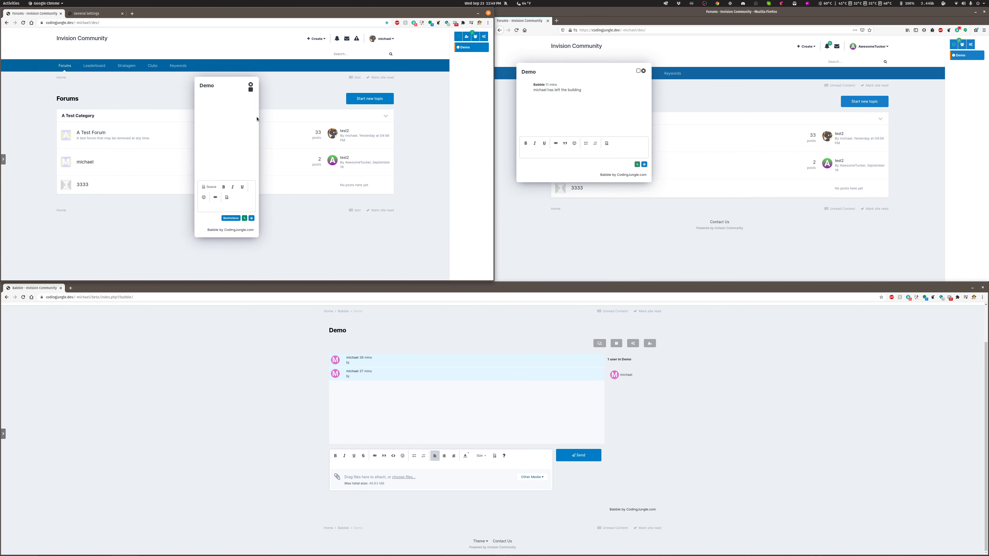
drag(265, 115, 346, 119)
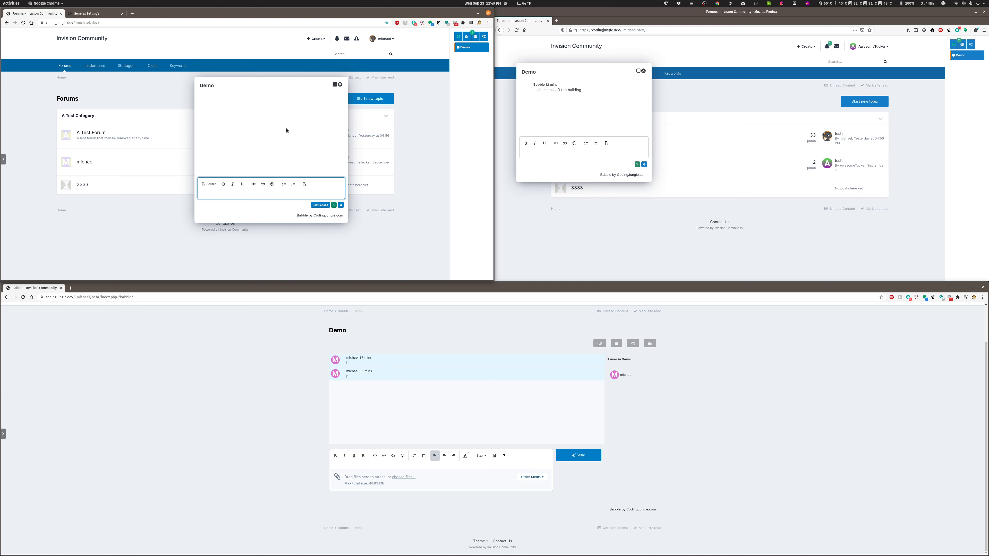
mouse_move(230, 86)
mouse_down()
mouse_move(159, 74)
mouse_move(234, 76)
mouse_up()
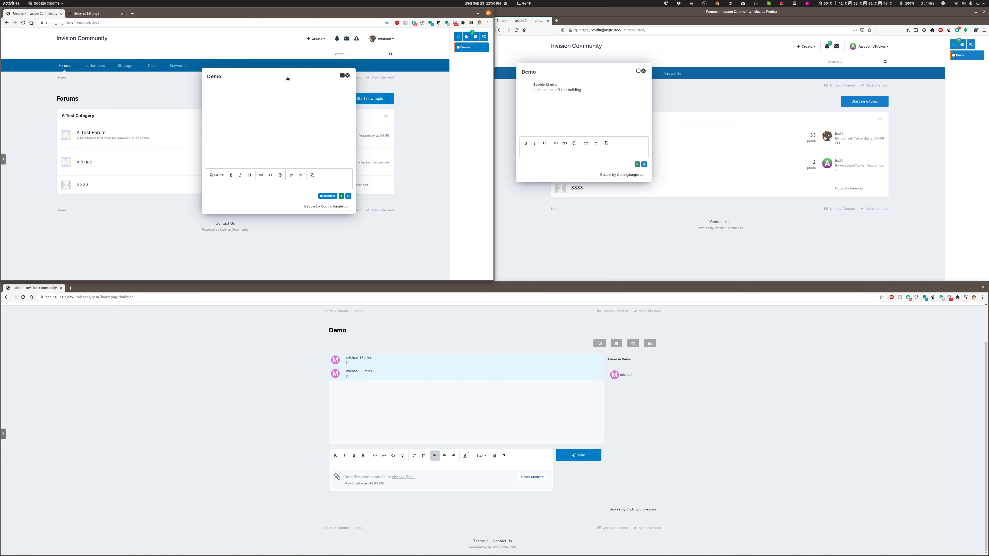
click(365, 465)
- Collapse the chat room sidebar, go to the Leaderboard page and expand the sidebar again
click(458, 37)
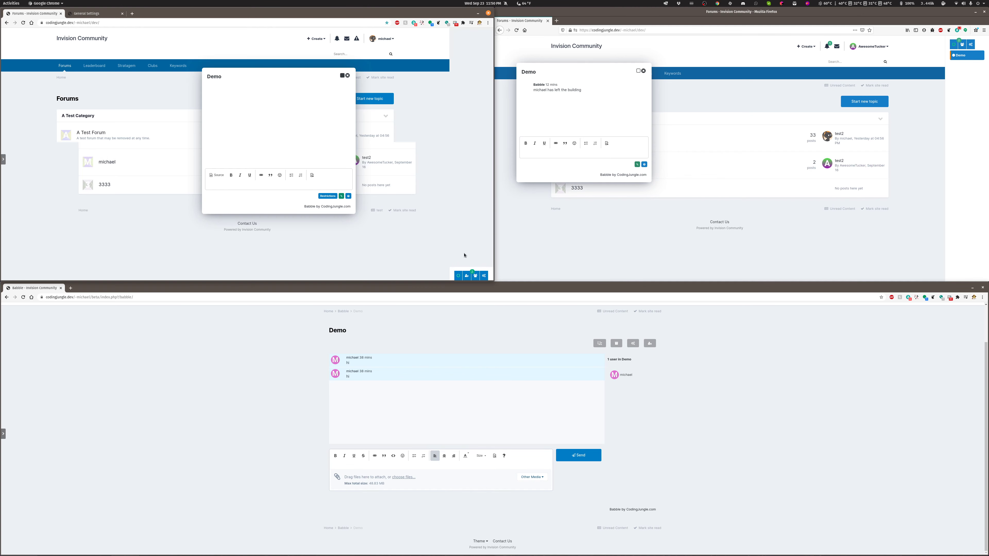
click(458, 276)
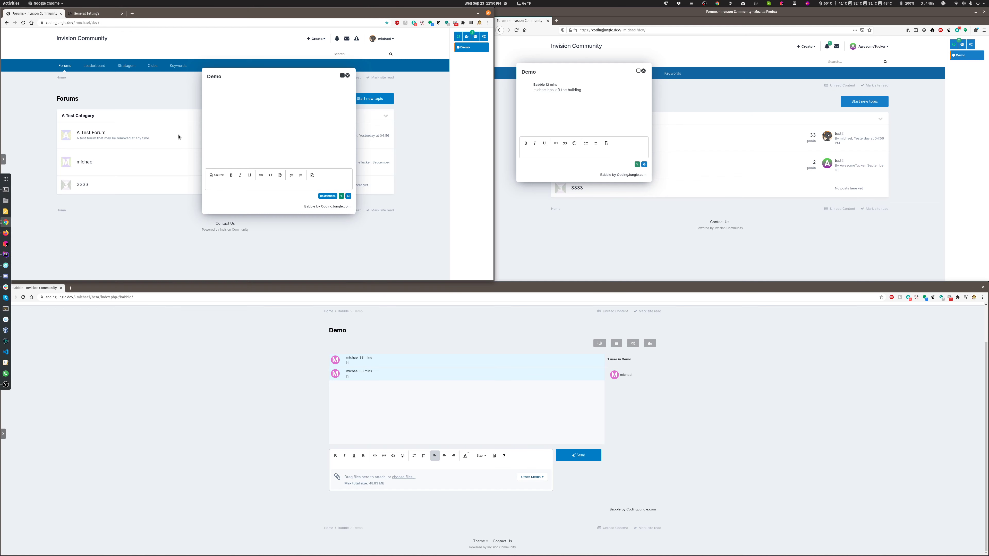
click(460, 37)
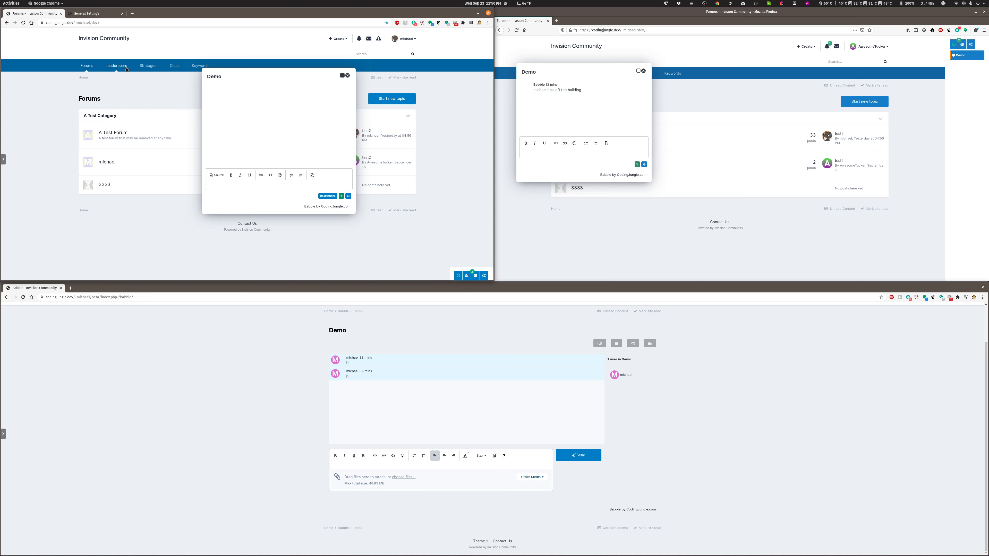
click(116, 65)
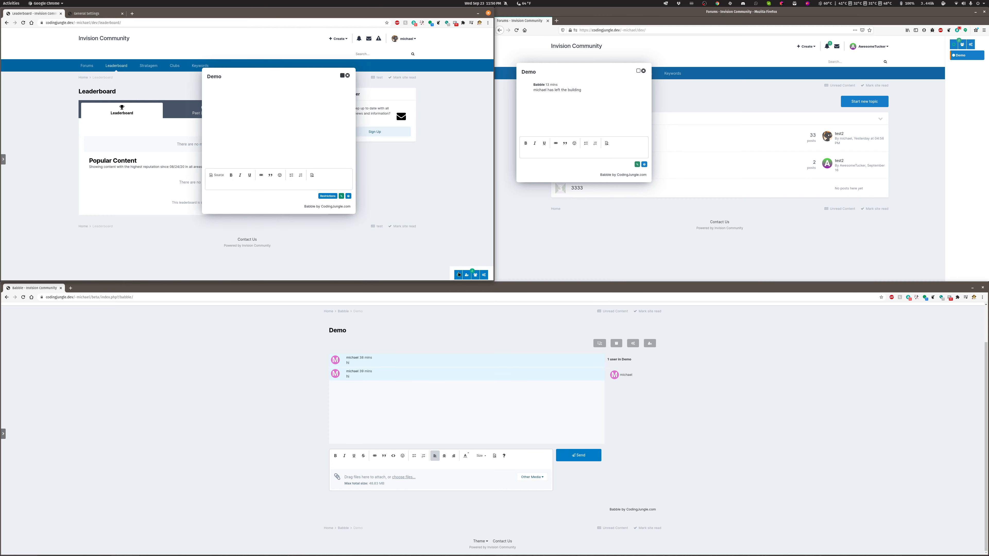
click(459, 274)
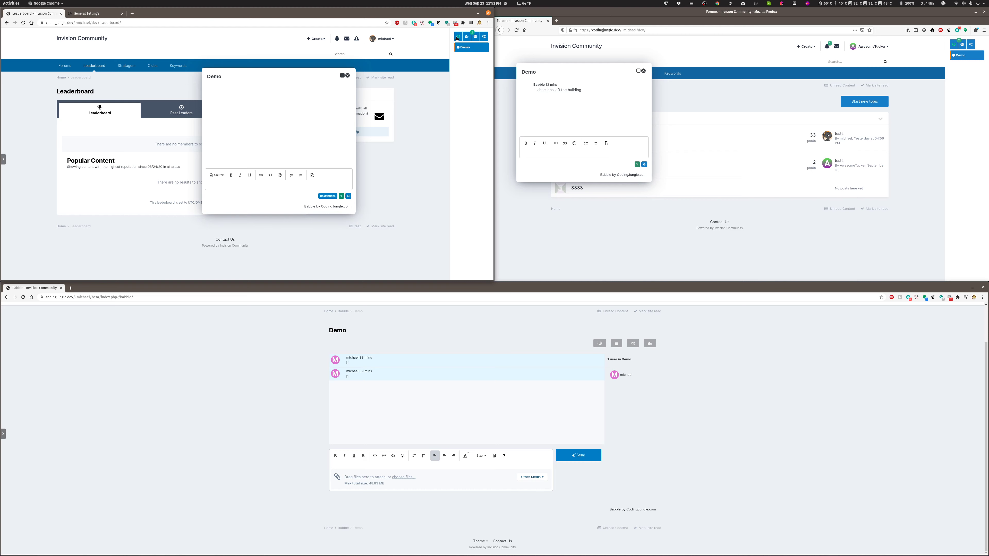
- Reload the full-page Demo room and close the floating Demo chat window on the Leaderboard page
click(23, 297)
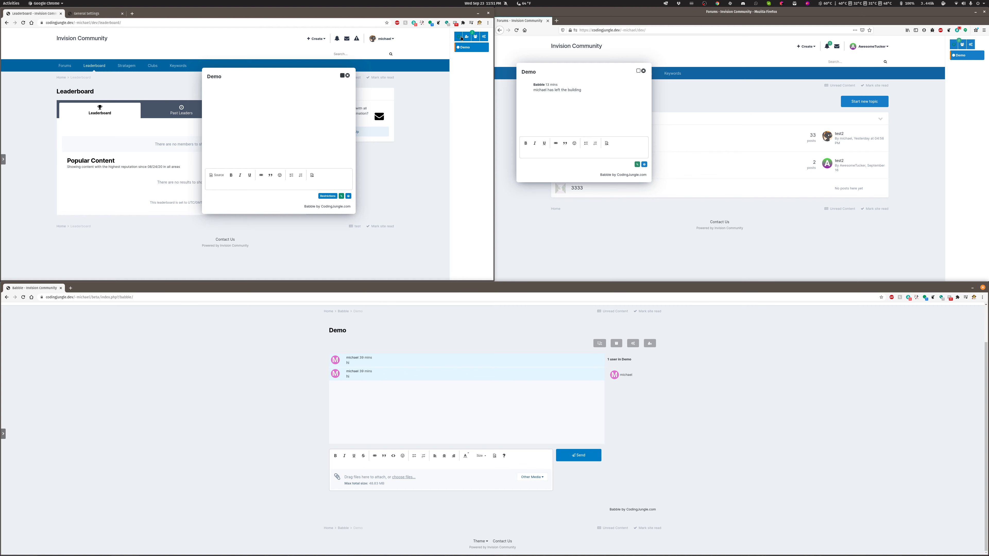
mouse_move(458, 39)
mouse_move(459, 38)
mouse_down()
mouse_move(451, 287)
mouse_move(458, 36)
mouse_move(457, 208)
mouse_move(443, 249)
mouse_move(459, 243)
mouse_move(456, 55)
mouse_up()
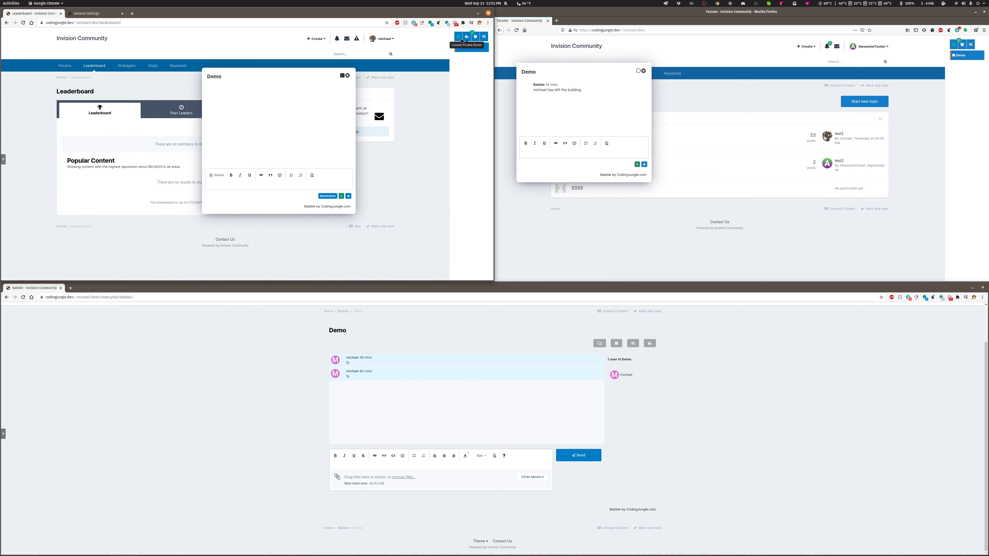
click(348, 75)
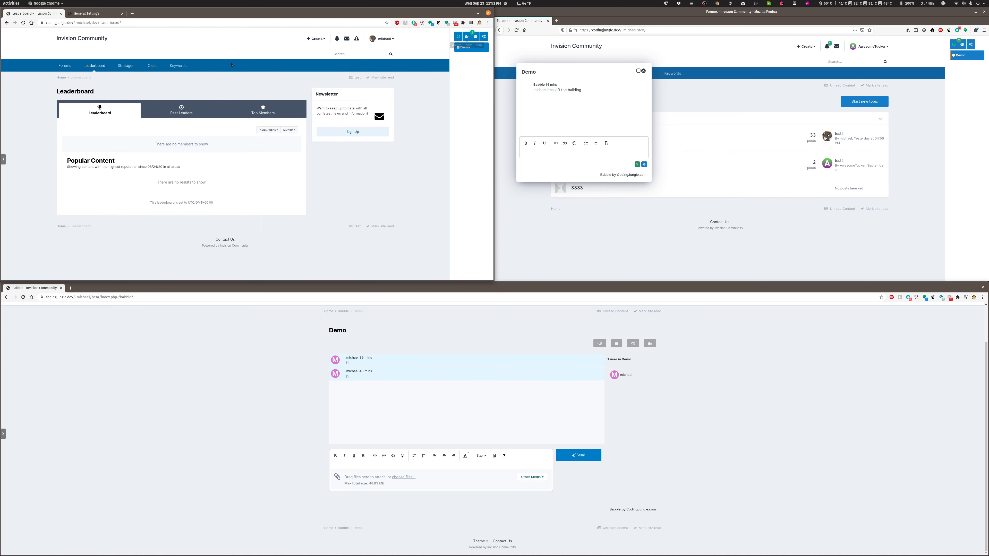
- Create a private room named test and invite the member who is logged in to the other forum window
click(467, 37)
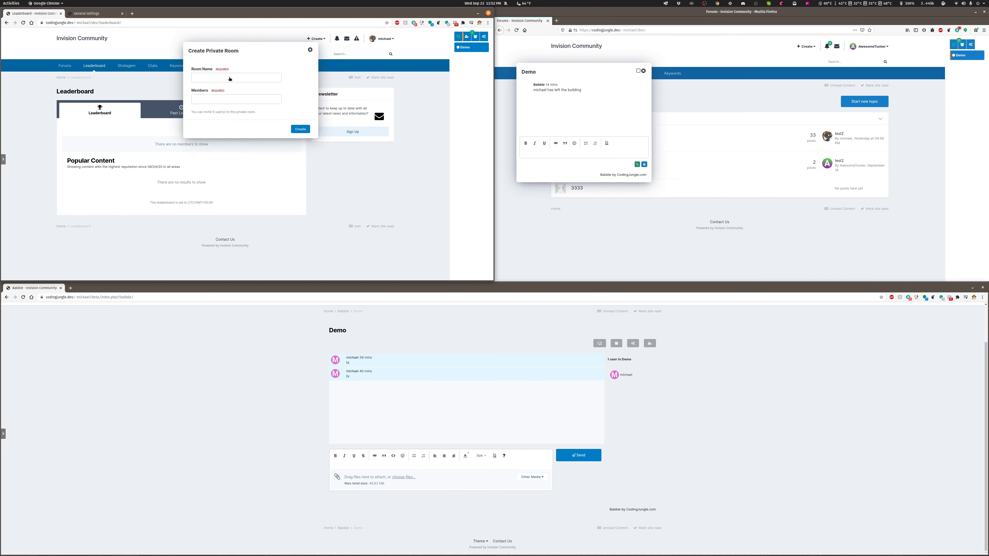
click(232, 144)
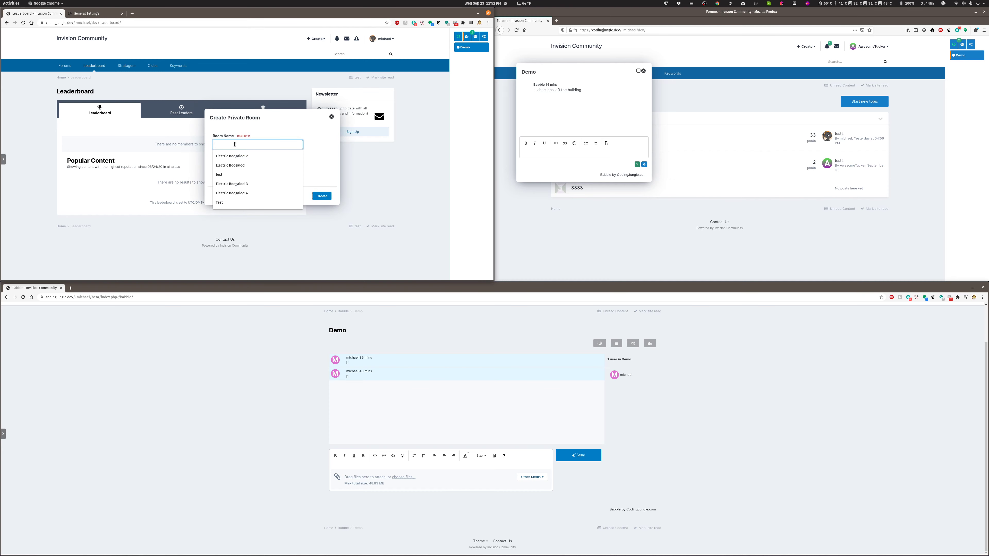
click(232, 165)
click(231, 165)
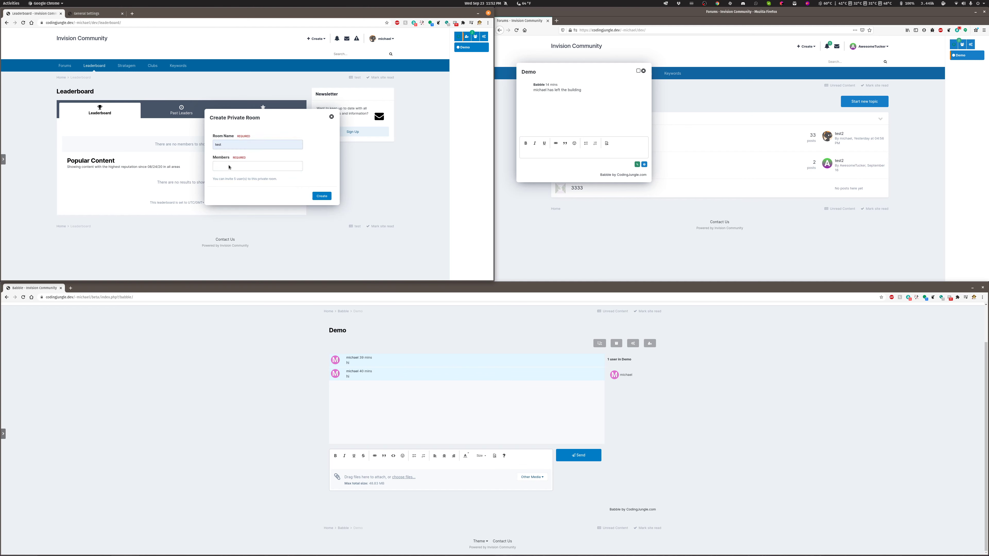
text(awes)
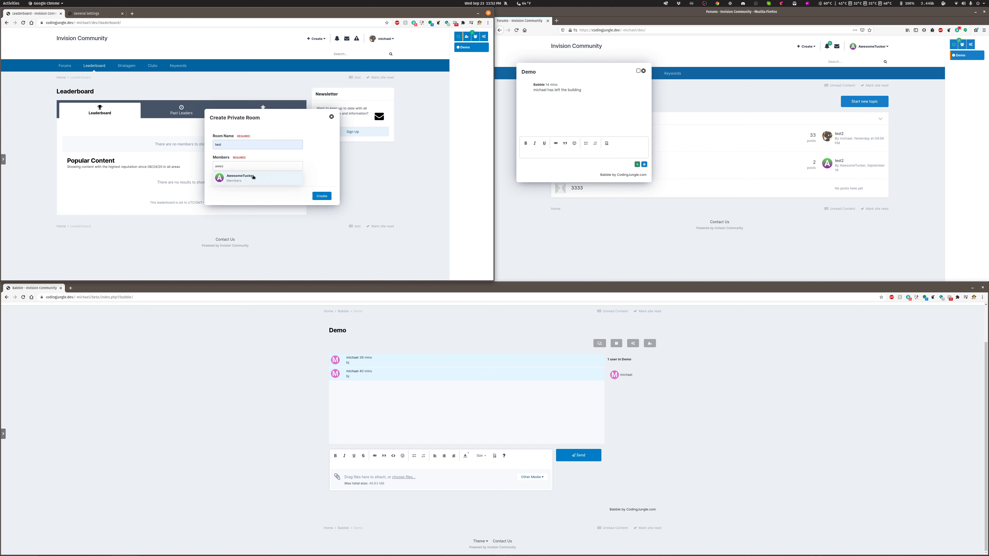
click(250, 179)
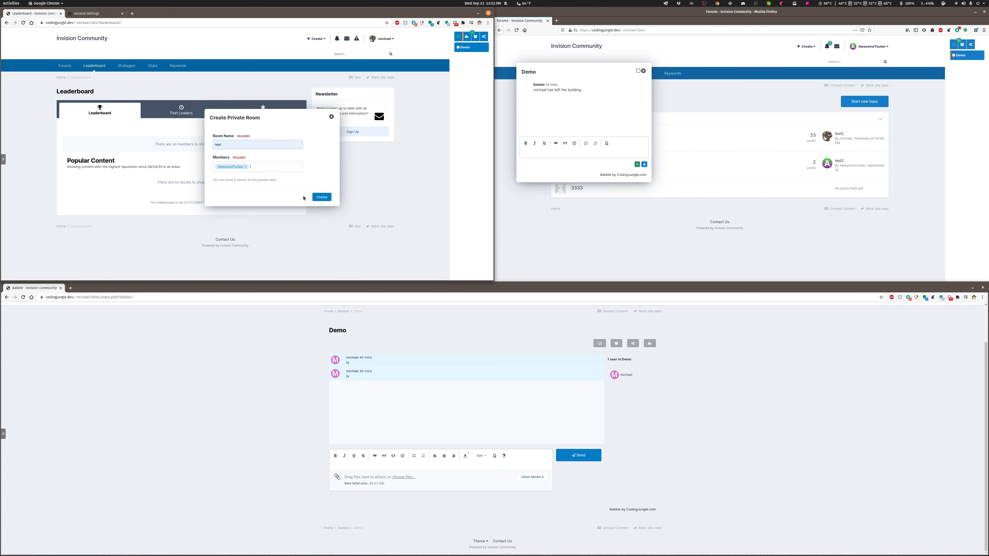
click(319, 197)
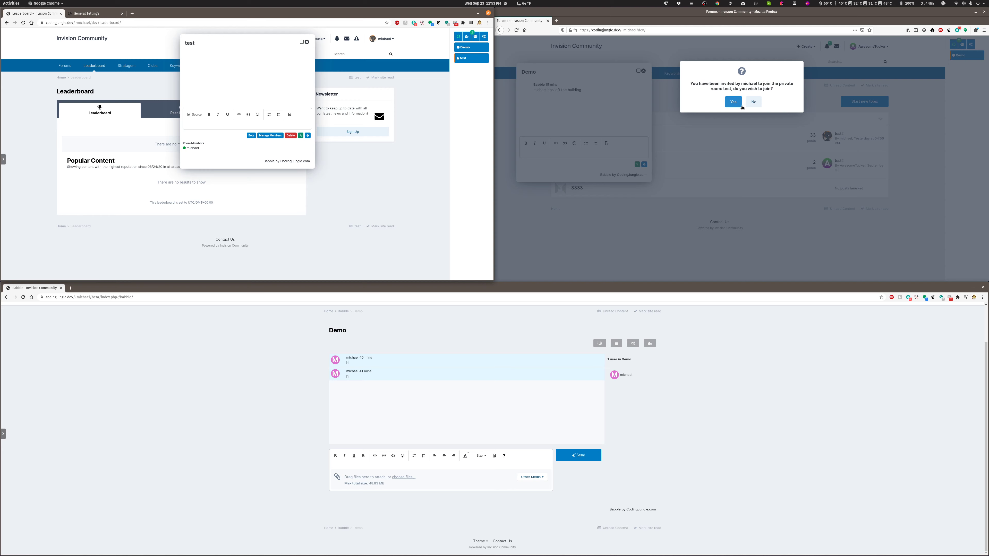
- Check the test room's pending members and return to the room's chat
click(270, 135)
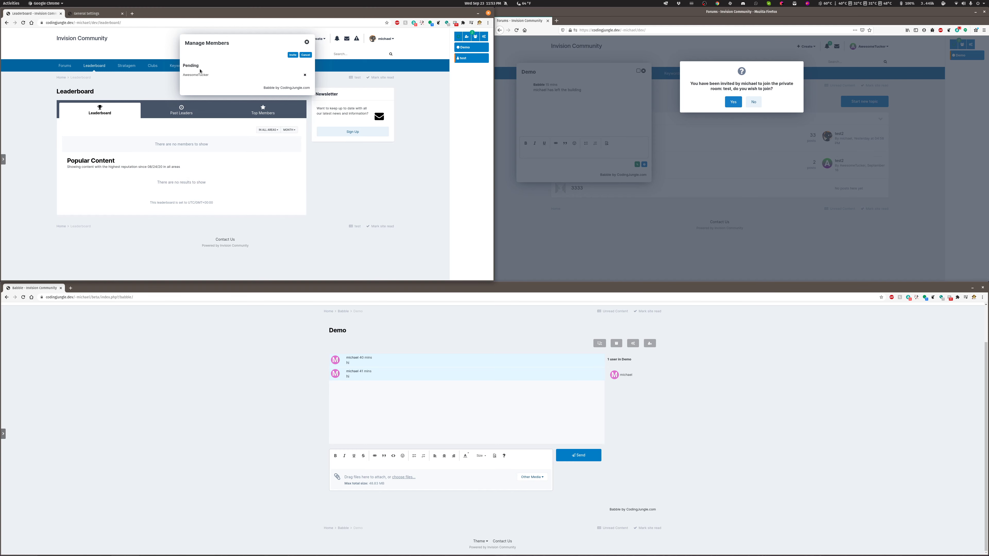
click(306, 55)
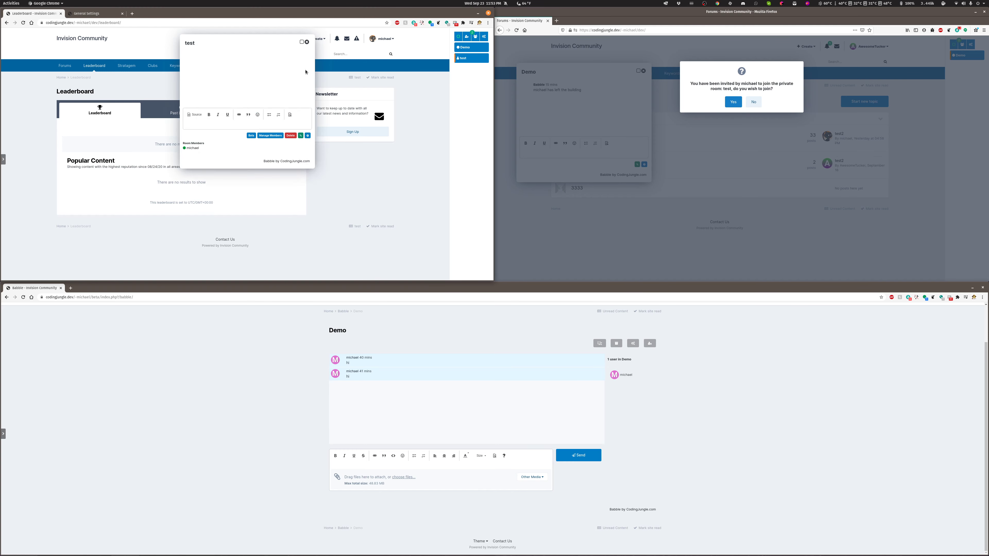
- Accept the test room invitation in the other forum window and place the room's chat window beside the Demo chat
click(732, 102)
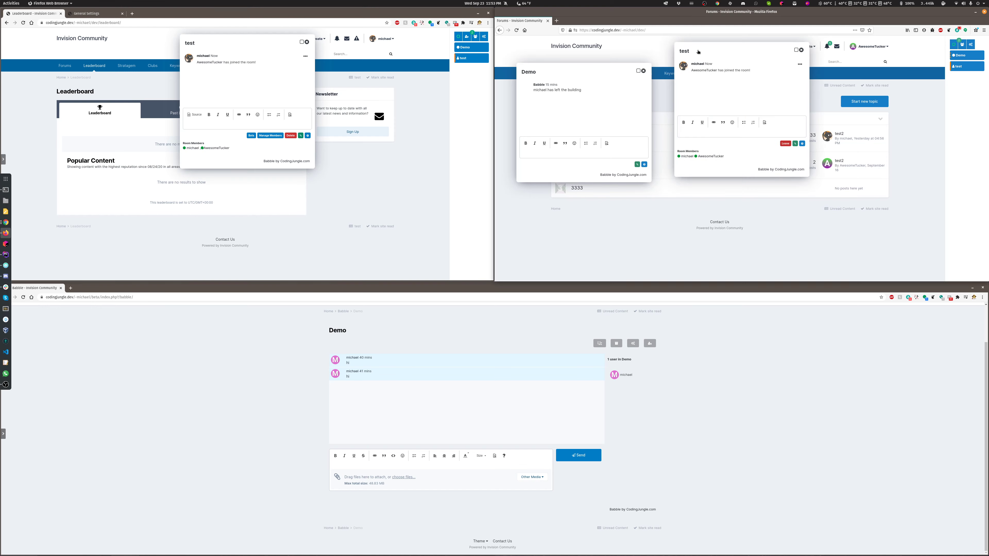
mouse_move(701, 56)
mouse_down()
mouse_move(680, 73)
mouse_move(691, 73)
mouse_up()
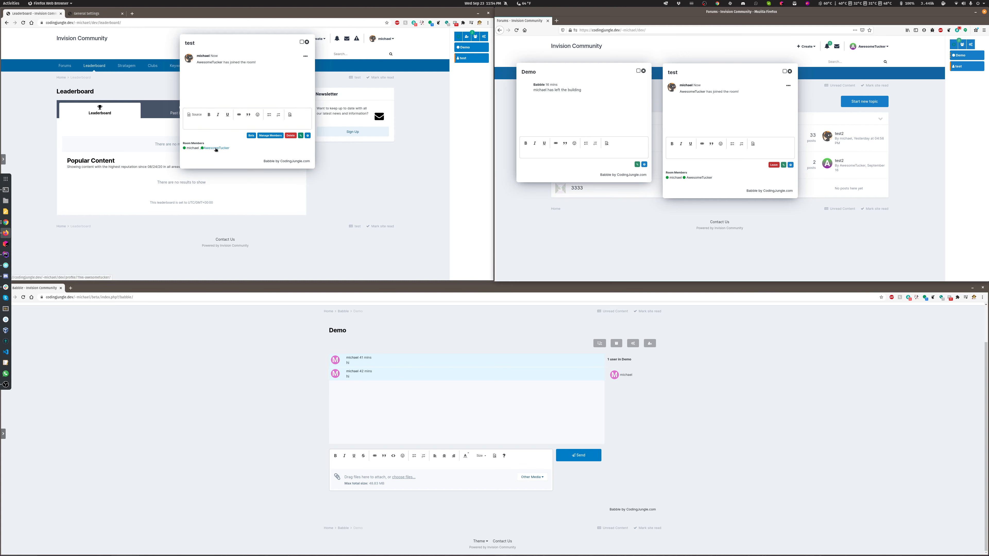
- Remove the joined member from the test private room
click(270, 136)
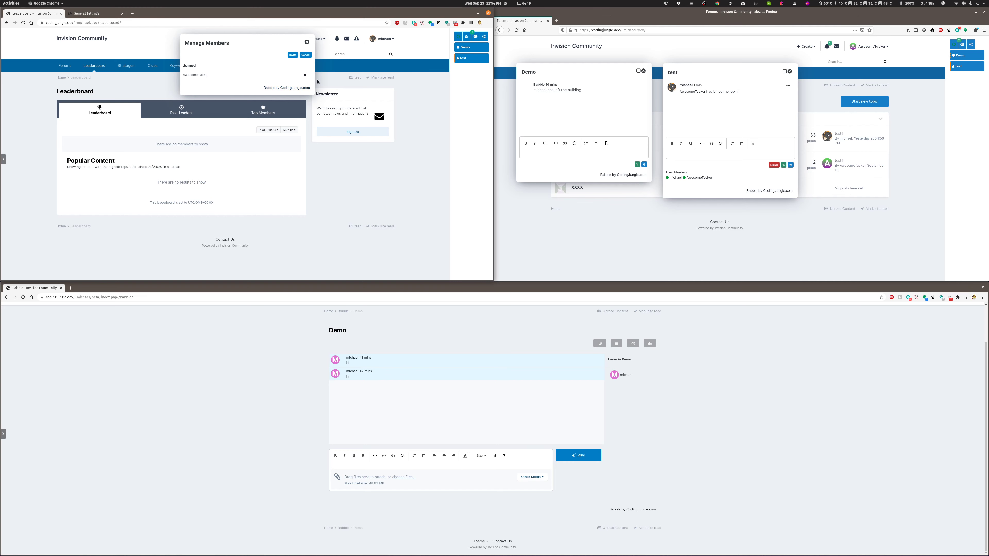
click(305, 75)
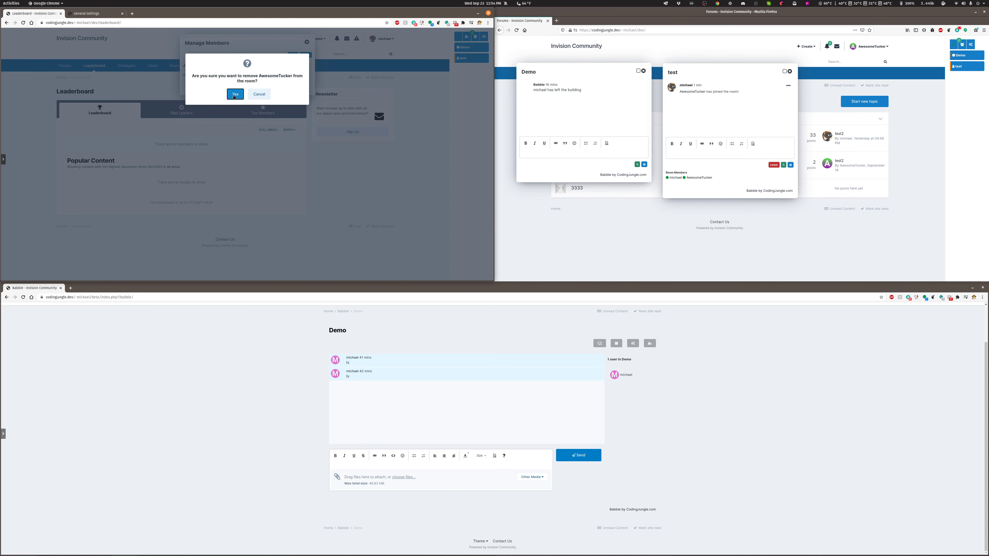
click(234, 95)
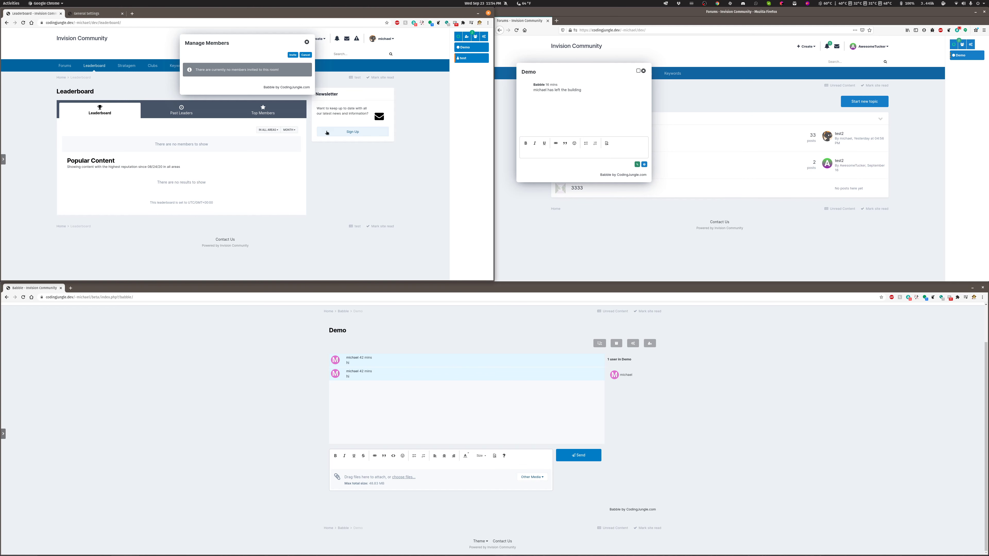
- Invite the removed member to the test private room again
click(292, 55)
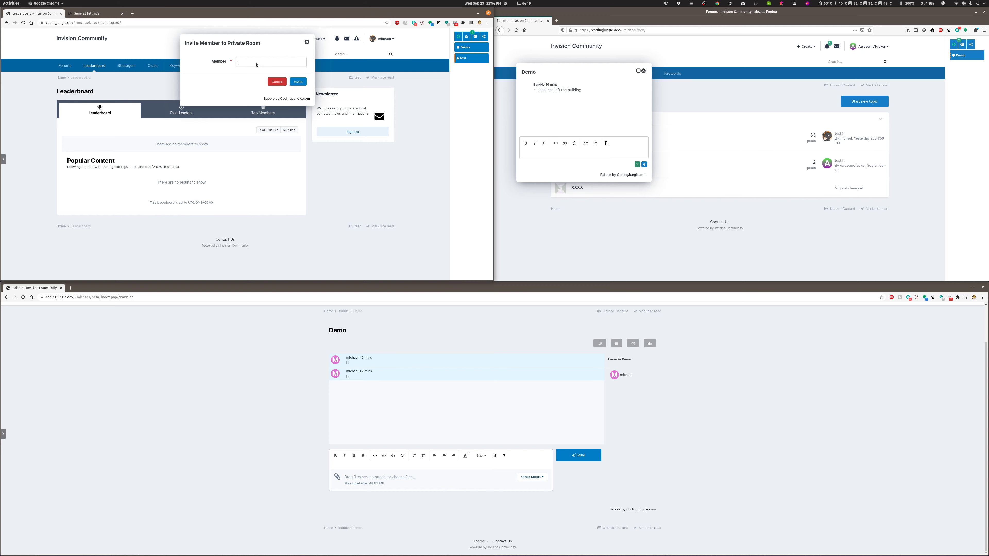
text(awesom)
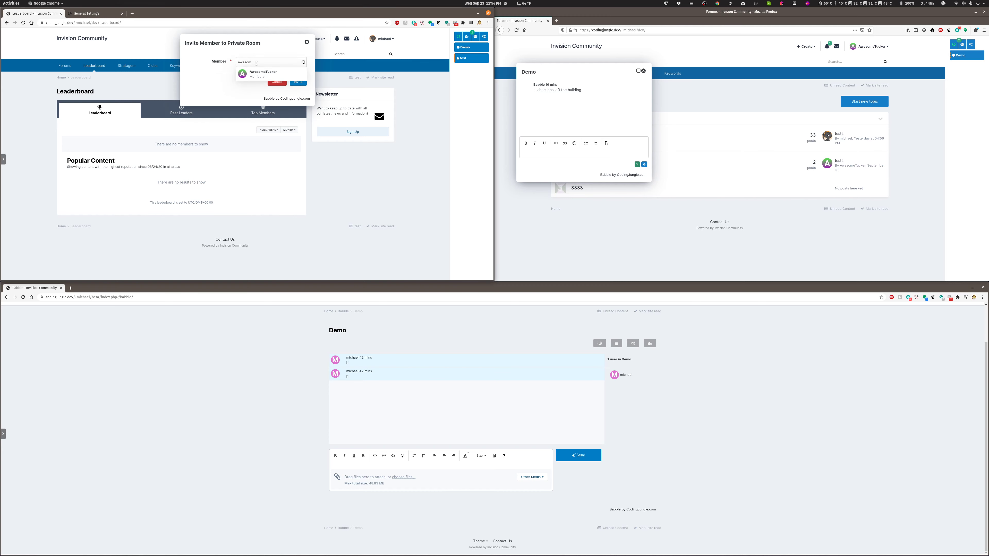
click(255, 74)
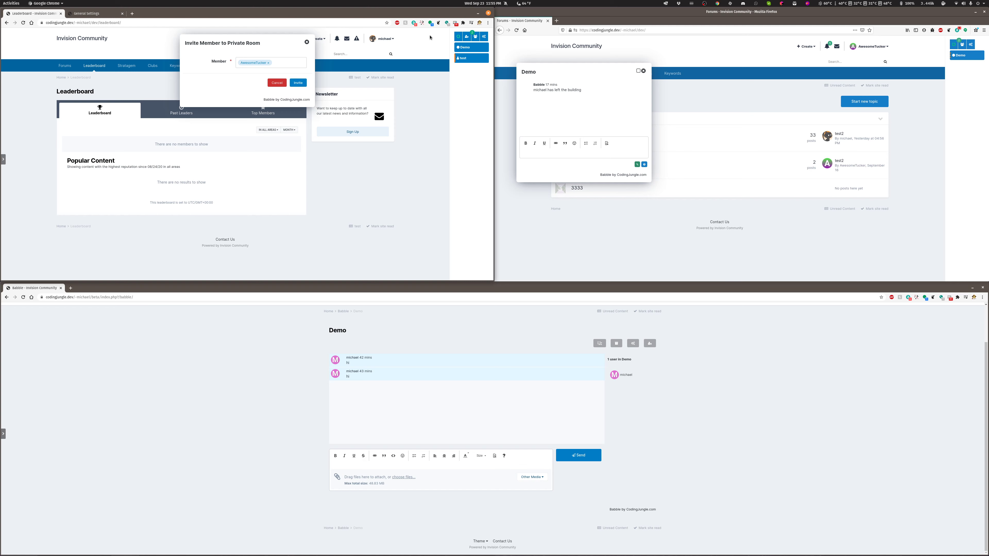
click(300, 84)
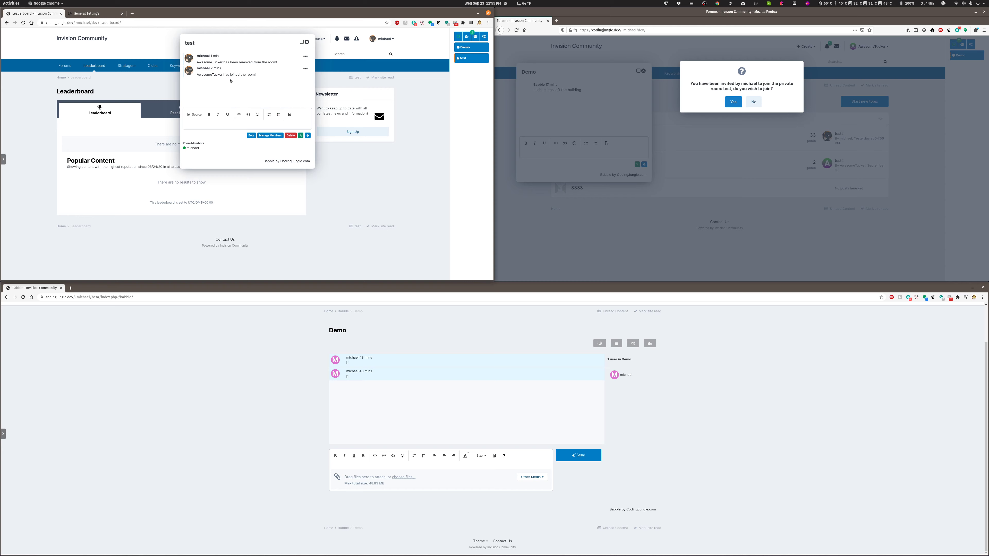
- Reload the invited member's forum page without answering the invitation, and remove the pending member from the test room
click(270, 135)
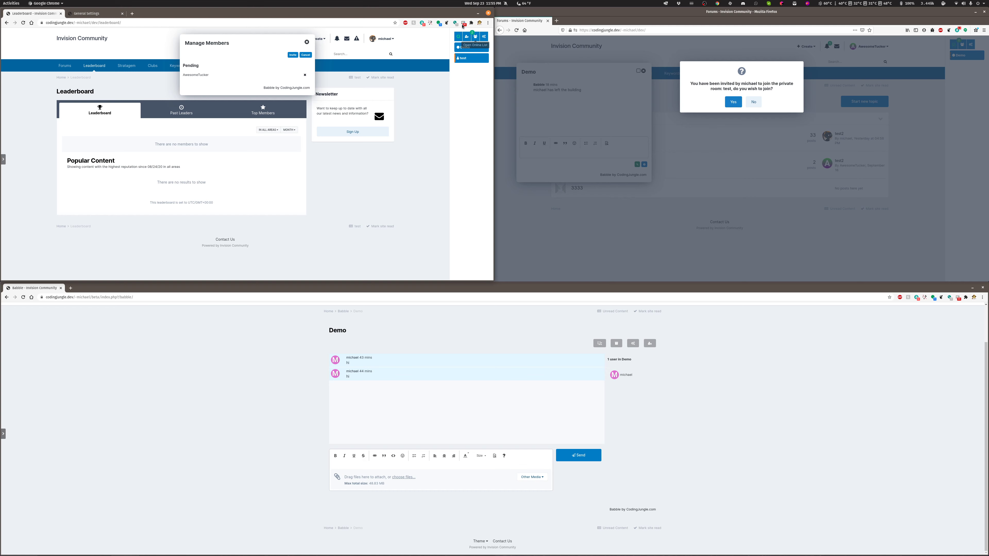
click(616, 97)
key(F5)
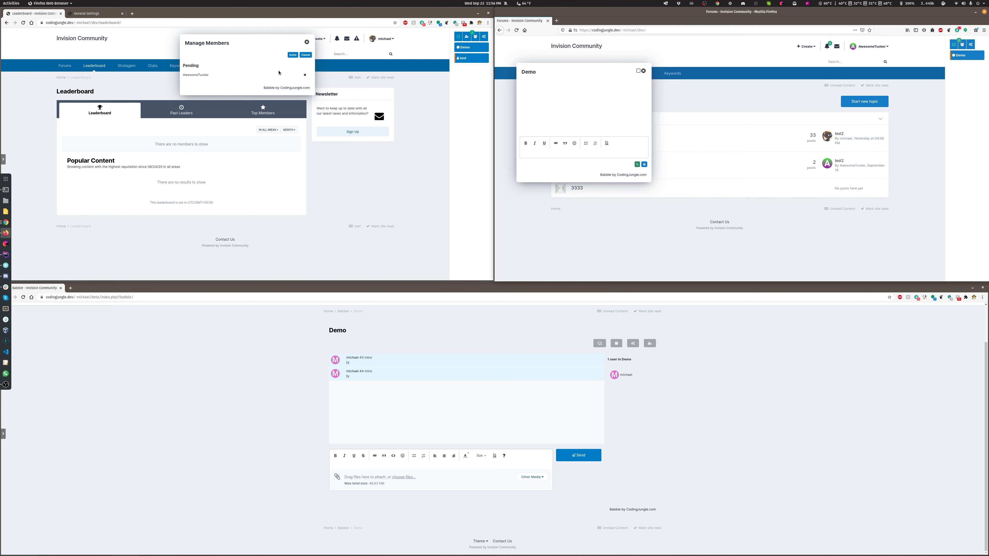
click(304, 76)
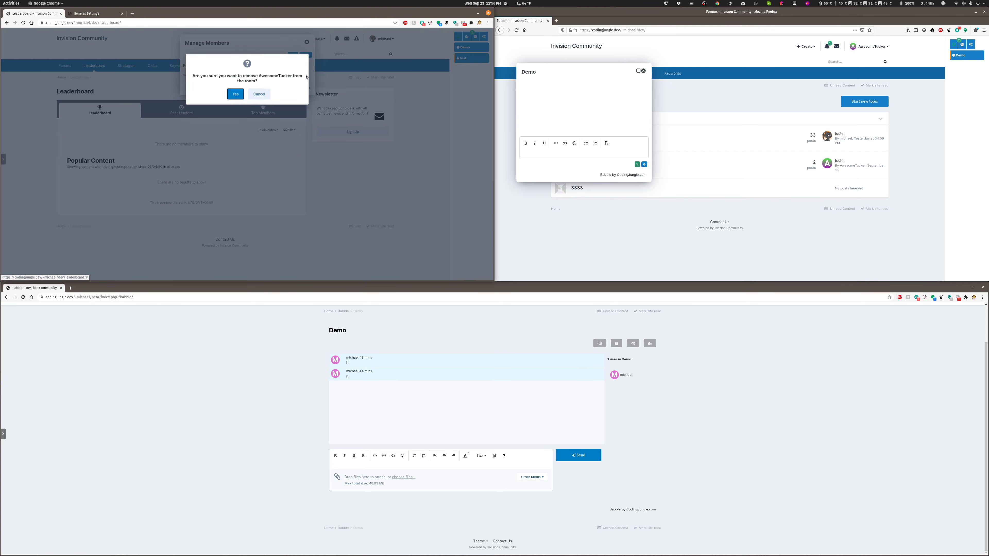
click(236, 95)
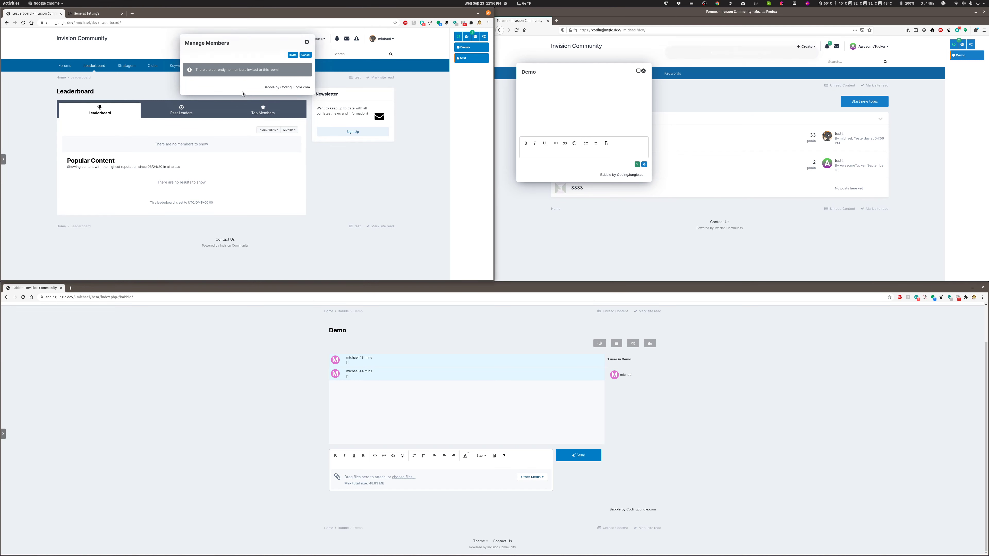
- View the test room's invite form, cancel it and reload the other forum window's page
click(293, 55)
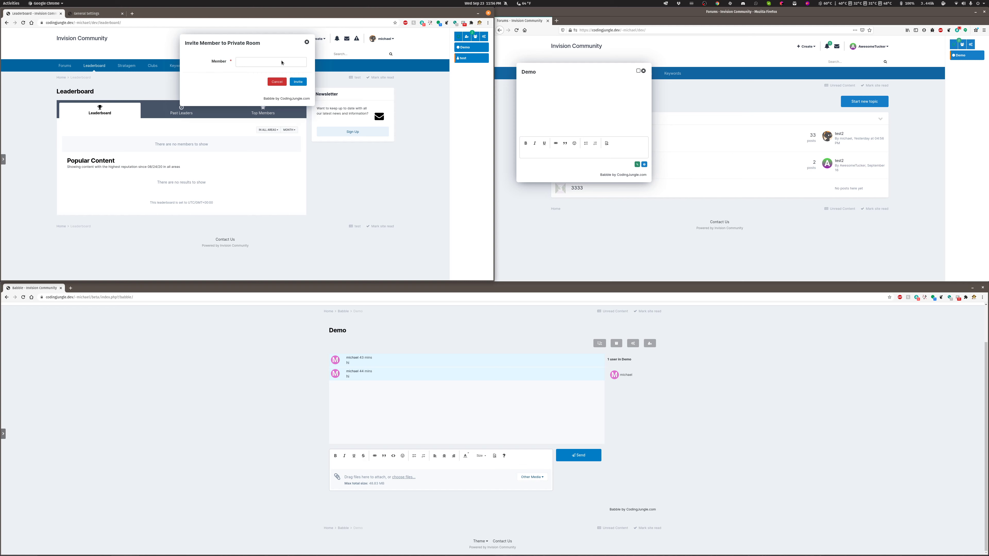
click(276, 82)
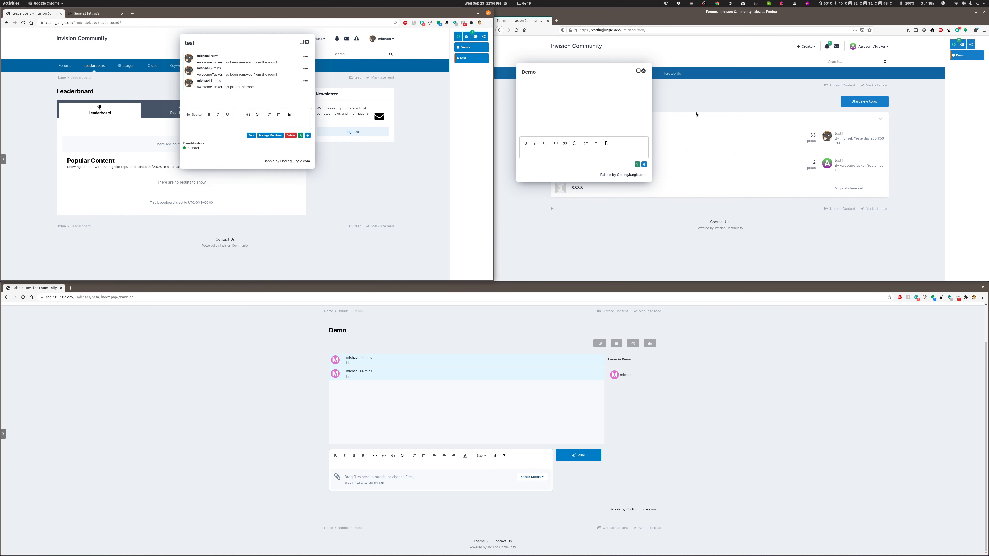
click(516, 30)
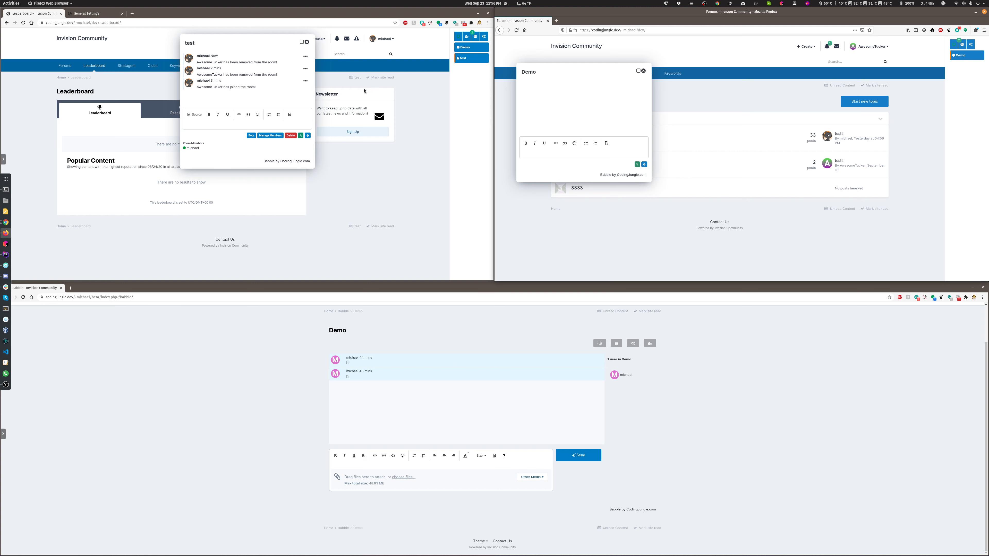
- Start a new bot for the test room and set its type to Count
click(269, 123)
click(250, 136)
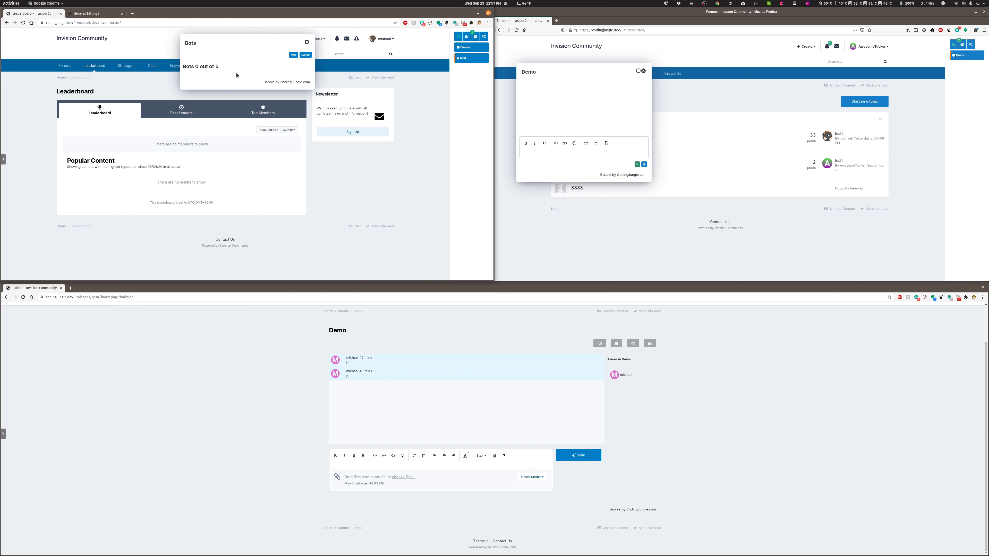
click(293, 55)
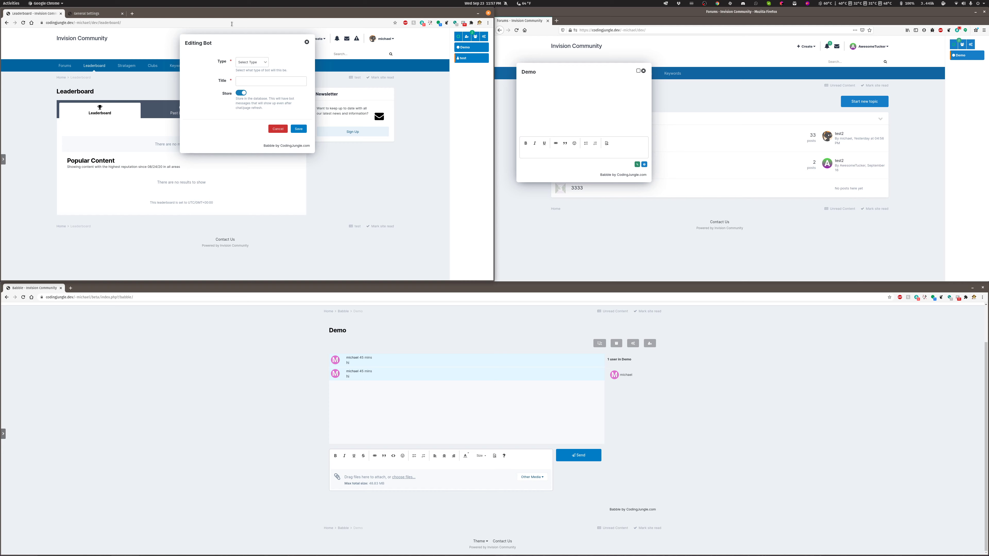
click(245, 65)
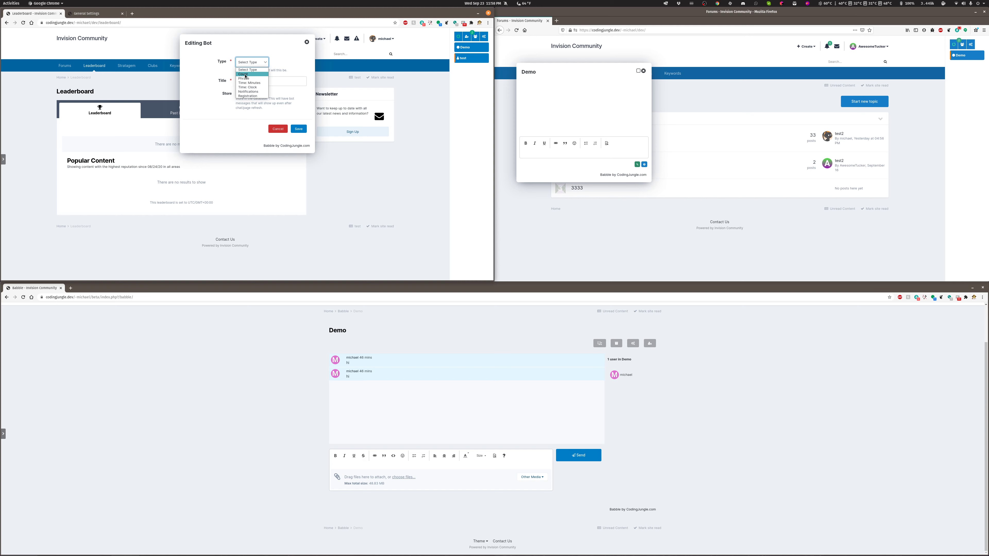
click(253, 74)
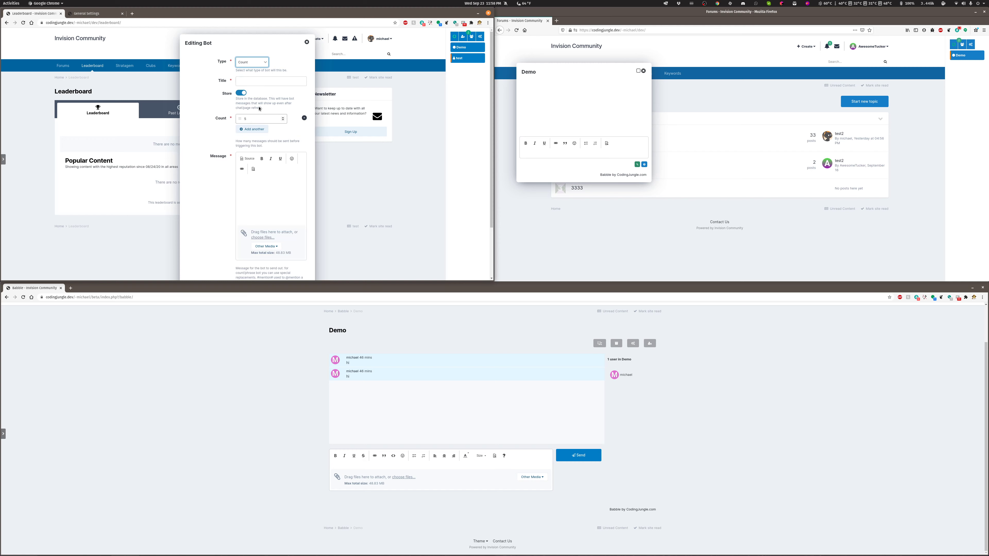
- Examine the Count bot's message and replacement options, cancel the bot without saving, and check the room's bot list
scroll(274, 222, down, 3)
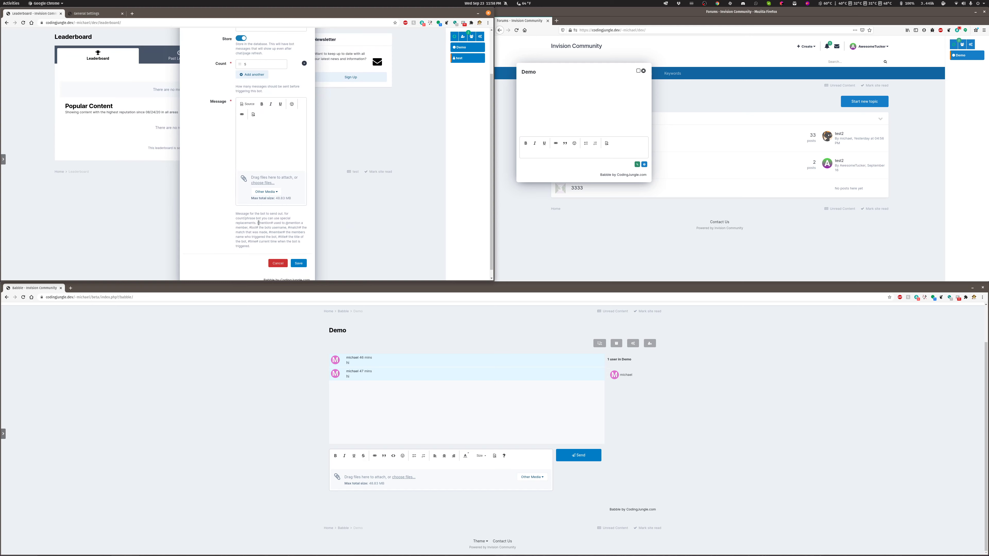
click(265, 151)
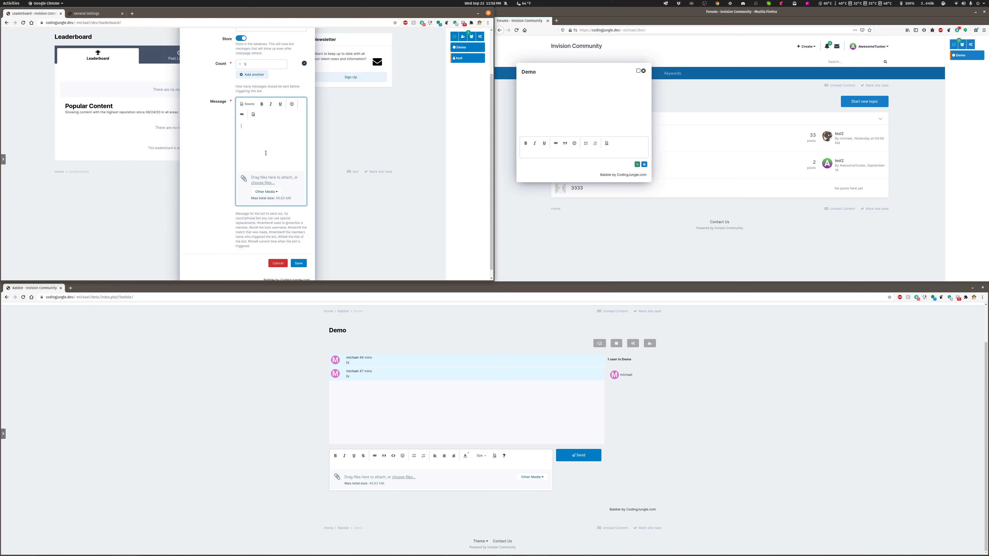
scroll(265, 150, up, 3)
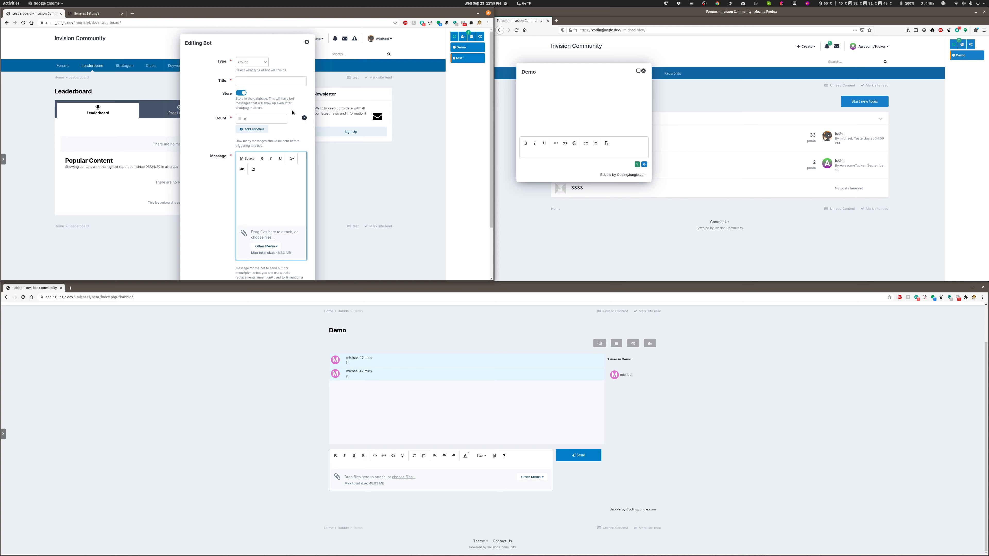
scroll(298, 101, down, 3)
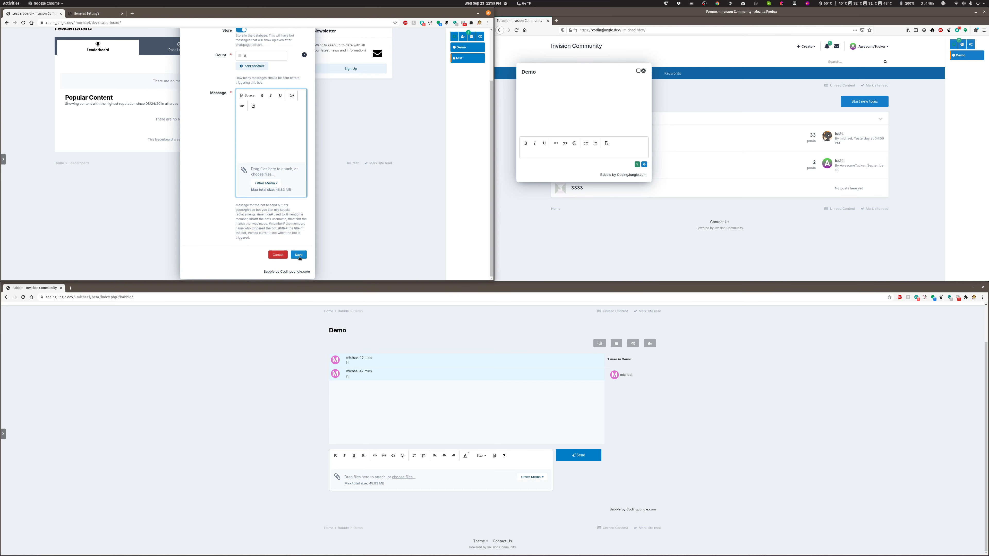
click(275, 255)
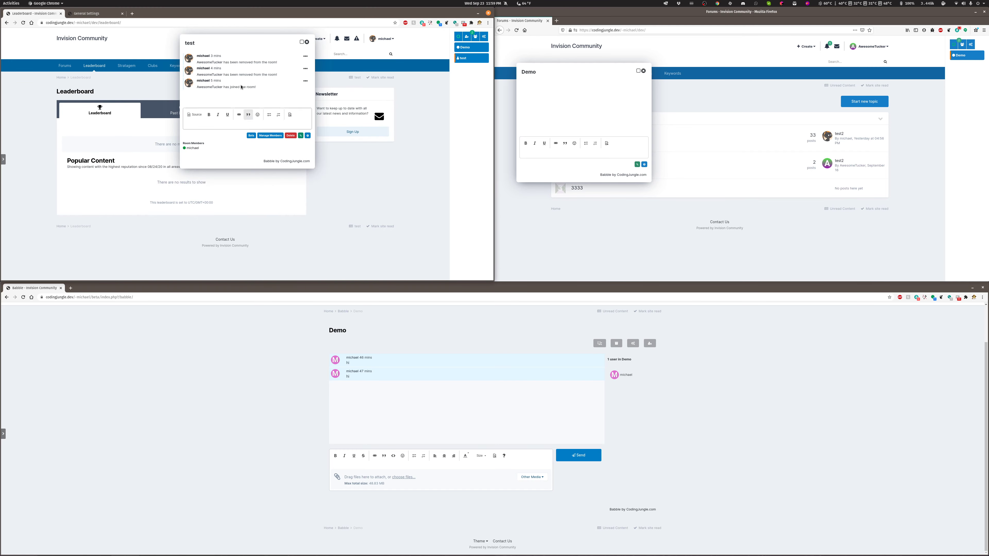
click(250, 136)
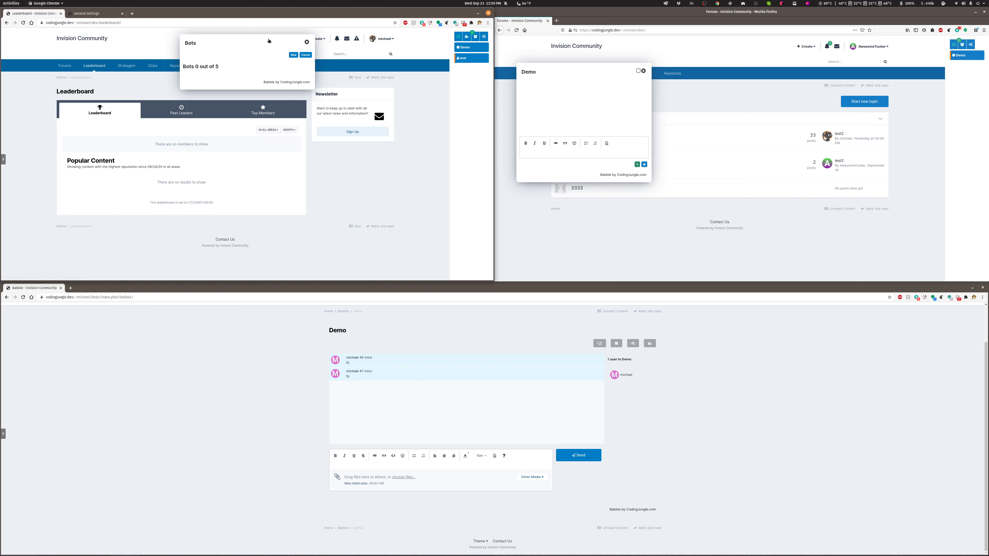
click(305, 54)
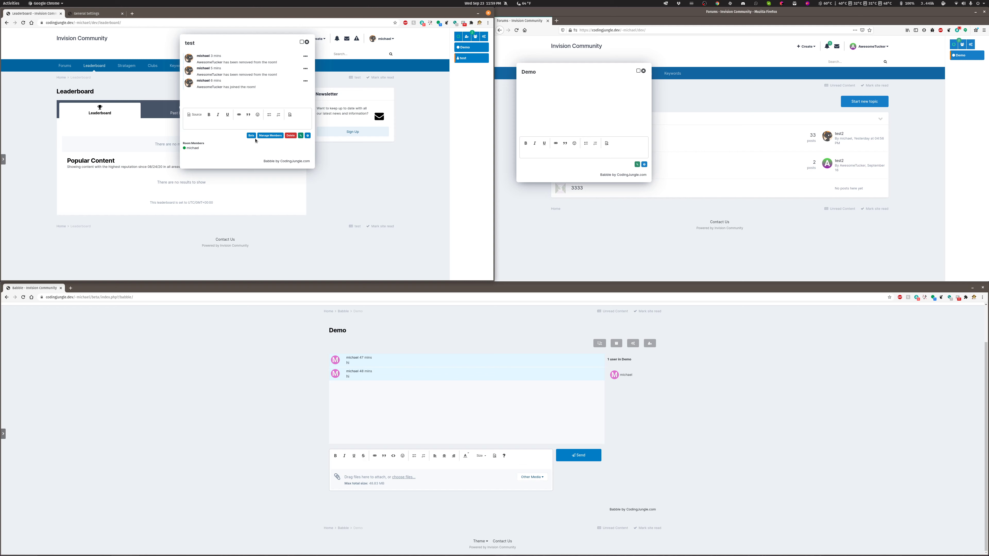
- Examine the options of the newest message in the test room and check the room's member list
click(264, 121)
click(305, 57)
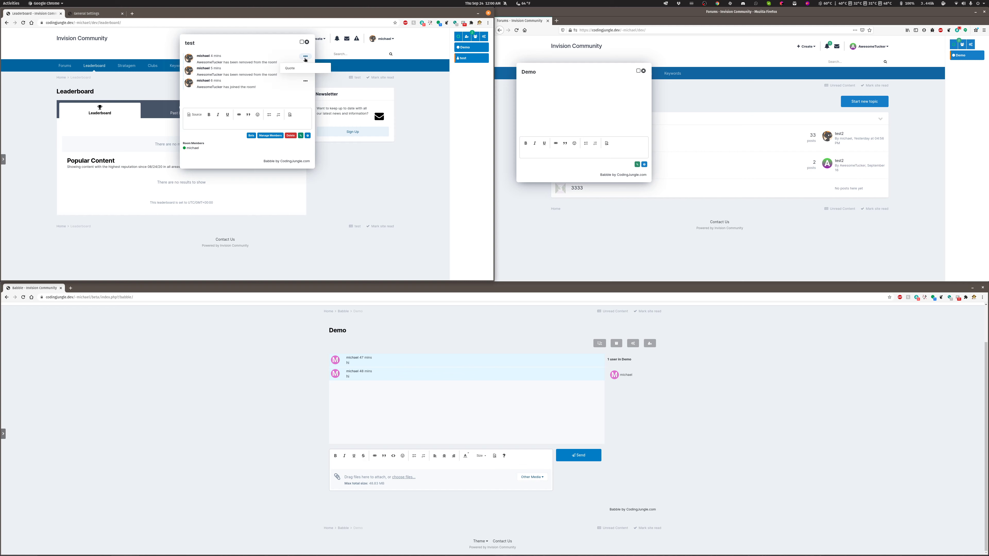
click(304, 58)
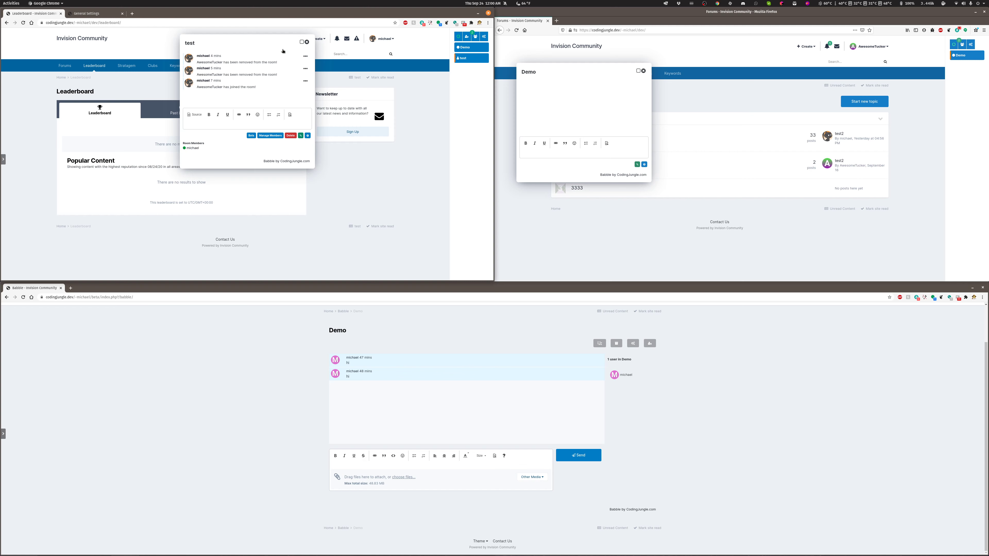
click(269, 135)
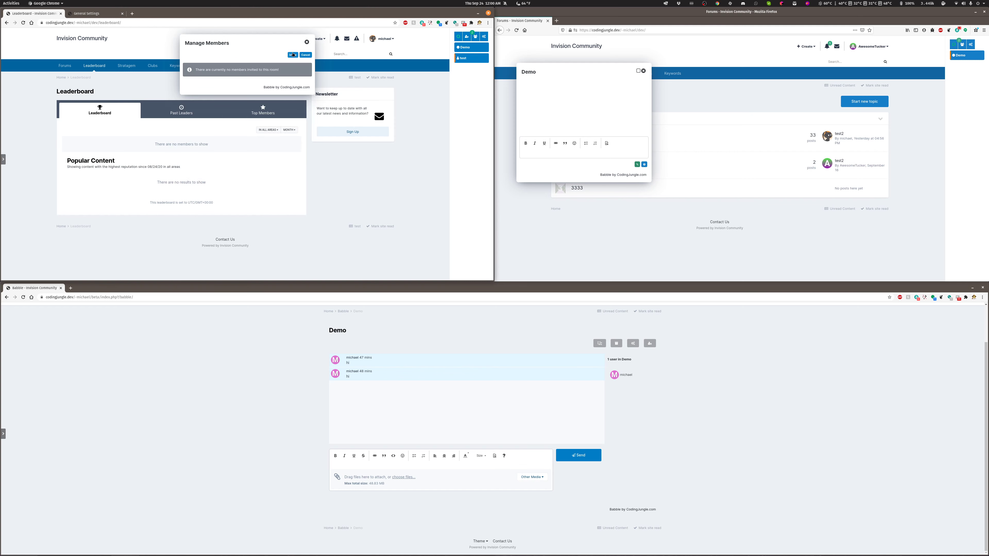
click(303, 55)
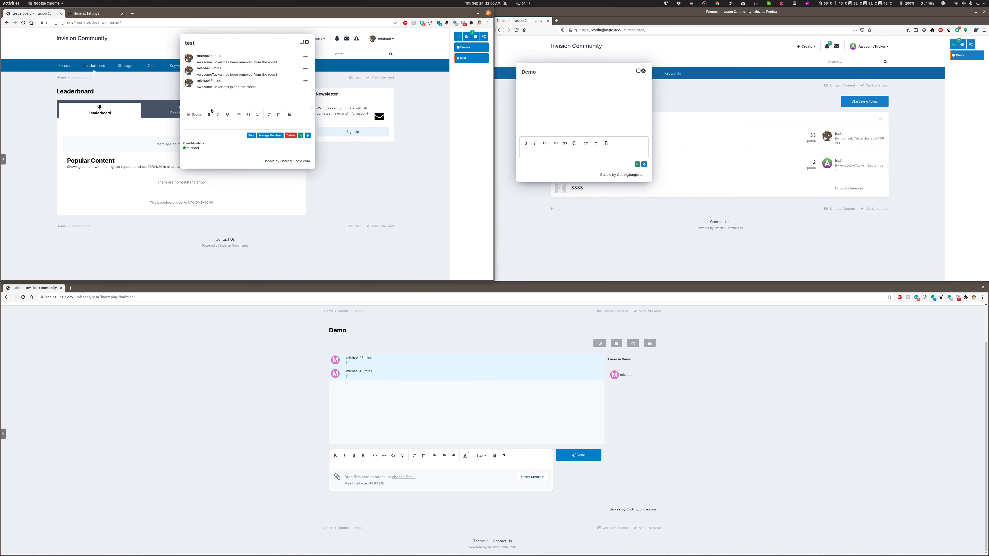
- Try starting a slash command in the test room's message box, then view its member management and invite forms and cancel
click(204, 123)
text(/)
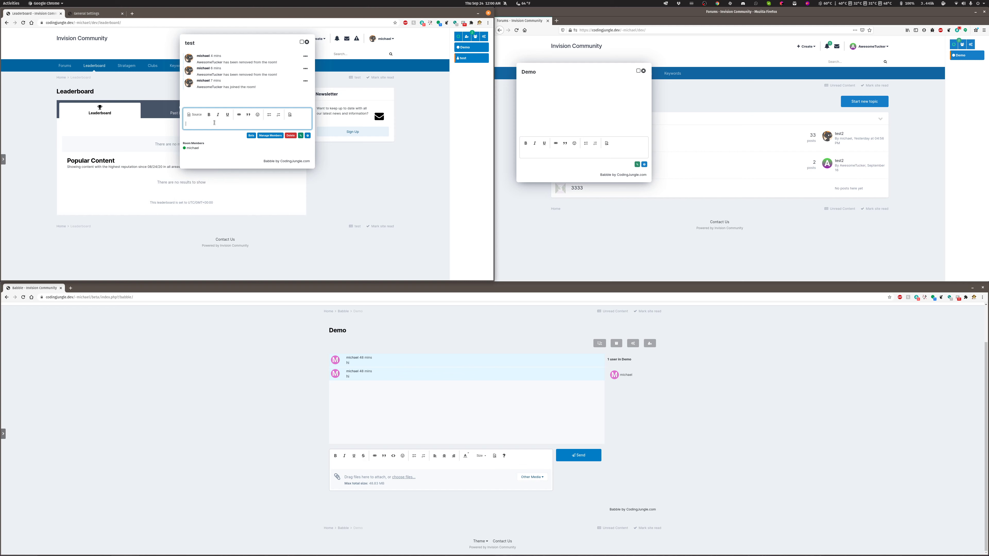
click(272, 136)
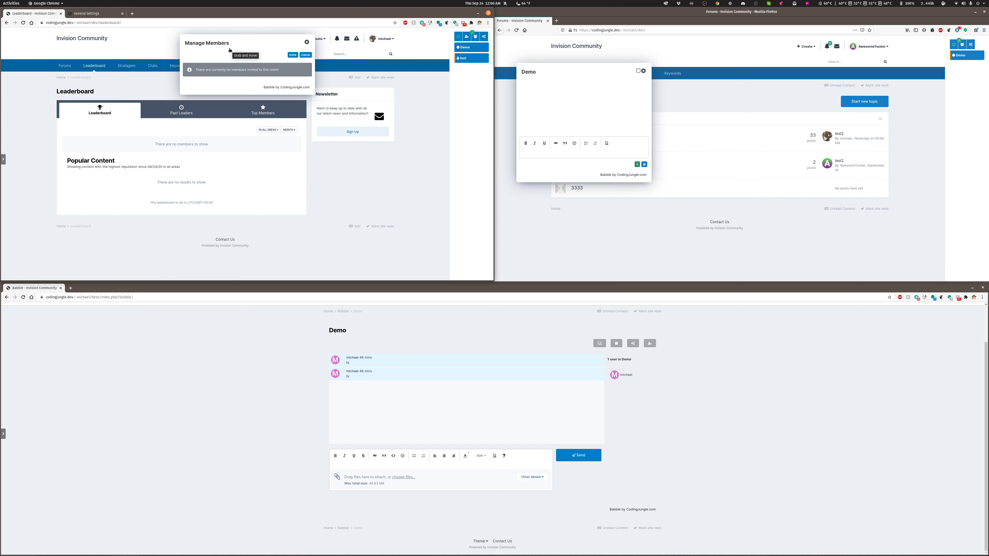
click(294, 56)
click(306, 55)
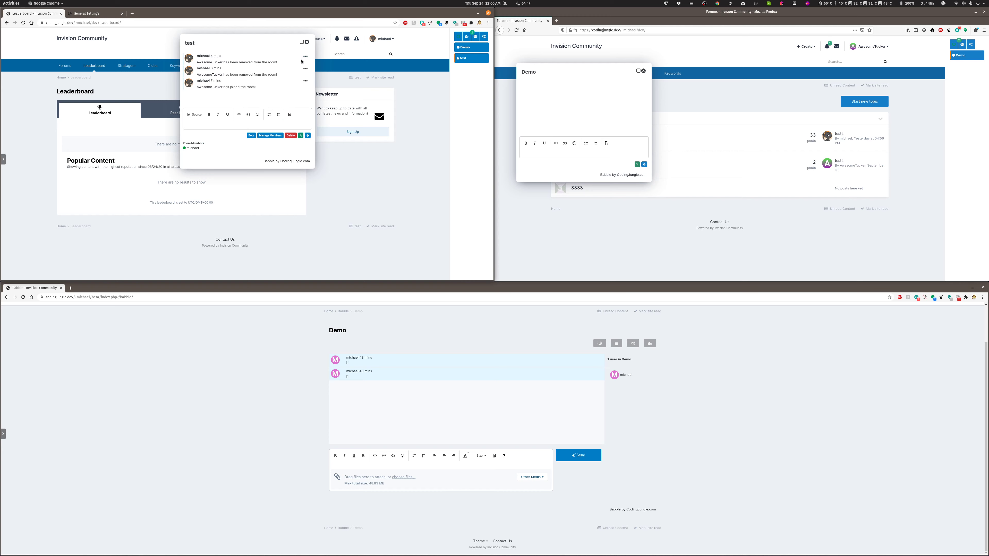
- Move the test room's chat window toward the middle of the page and delete the room
drag(226, 41, 265, 74)
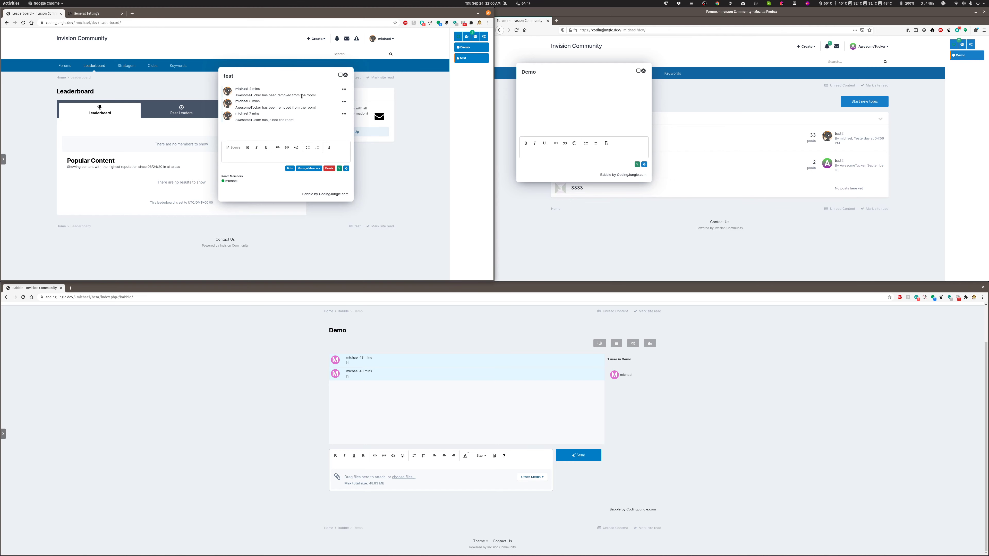
click(329, 168)
click(236, 98)
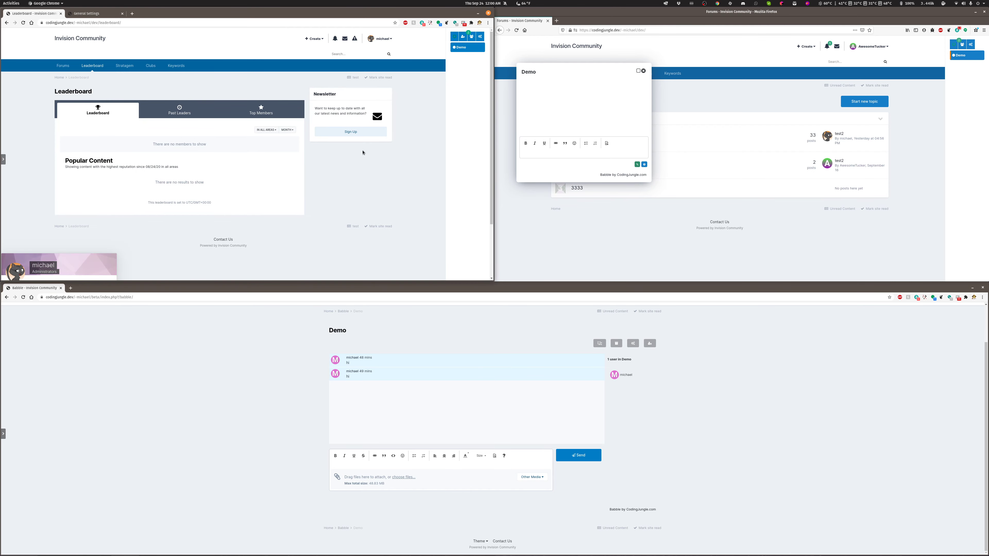
- Start a whisper with the other member in the online list and accept the request in the other forum window
click(472, 37)
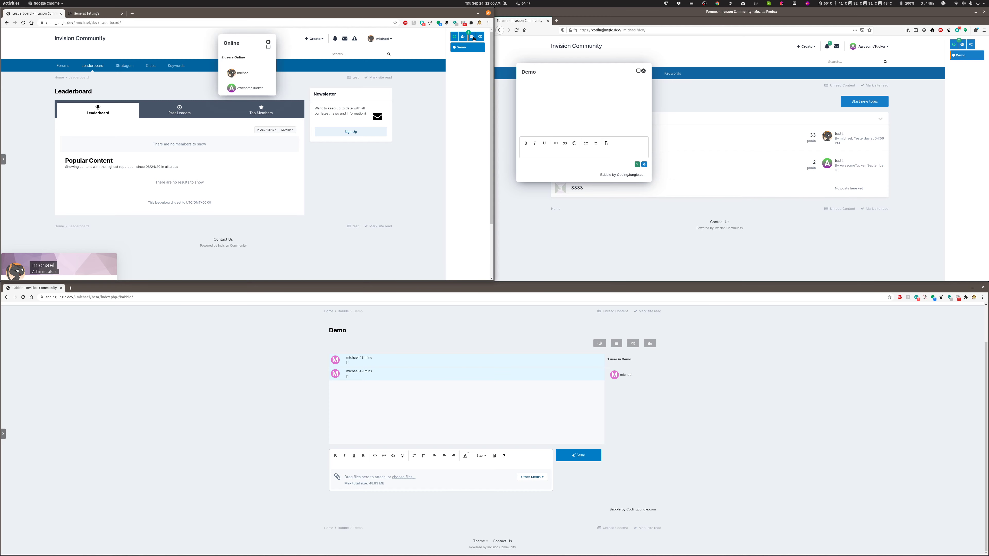
drag(237, 44, 191, 56)
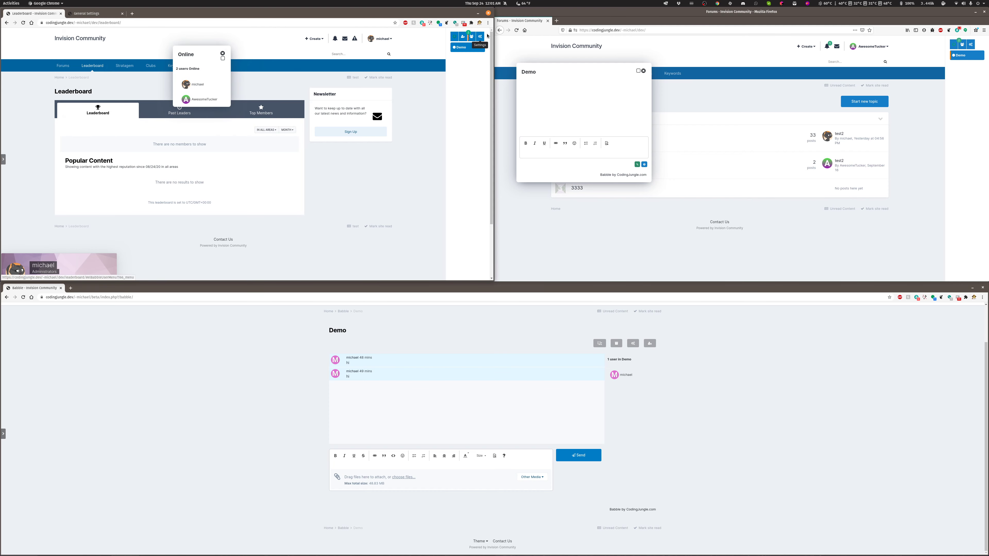
click(202, 100)
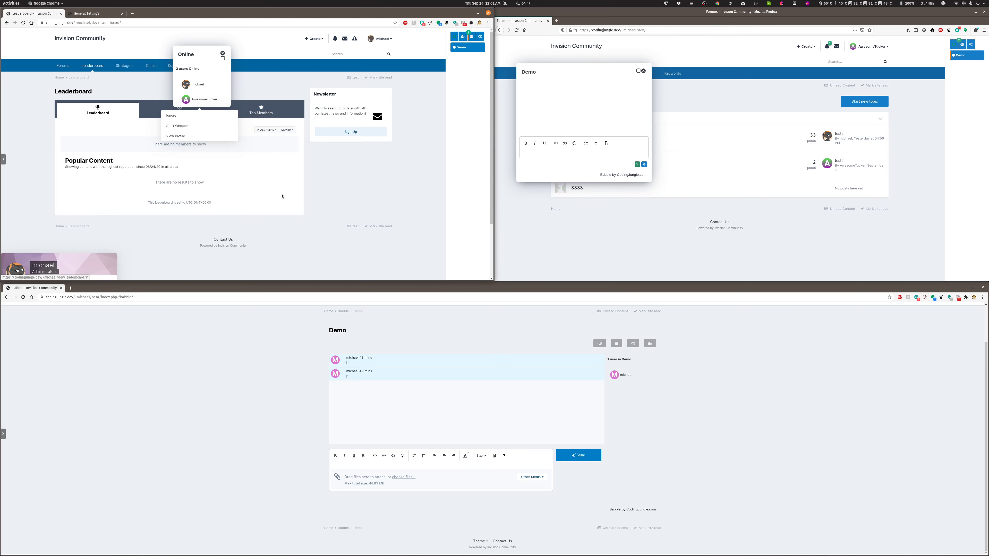
click(183, 126)
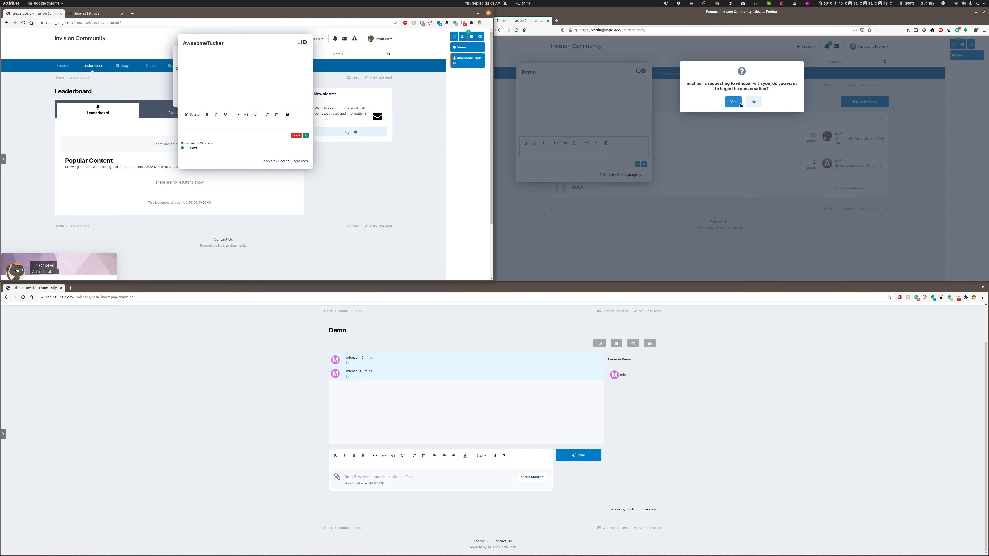
click(726, 103)
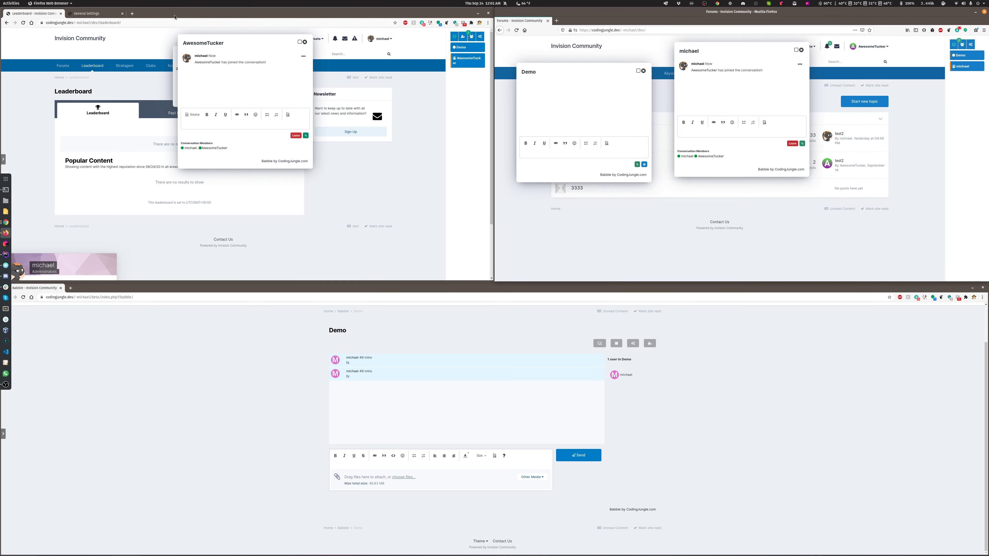
- Move the whisper conversation window clear of the online list and leave the conversation
drag(203, 43, 271, 82)
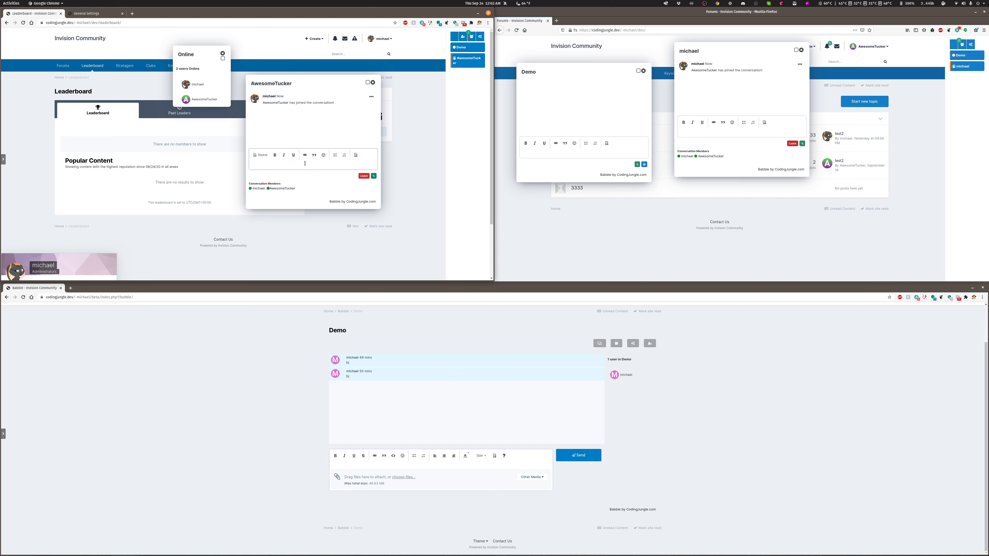
click(286, 164)
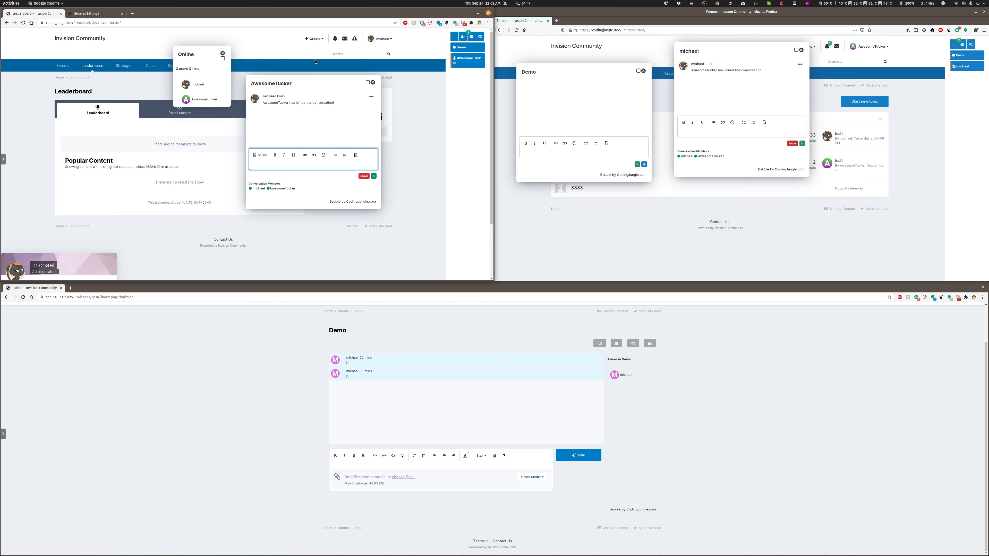
click(363, 175)
click(232, 89)
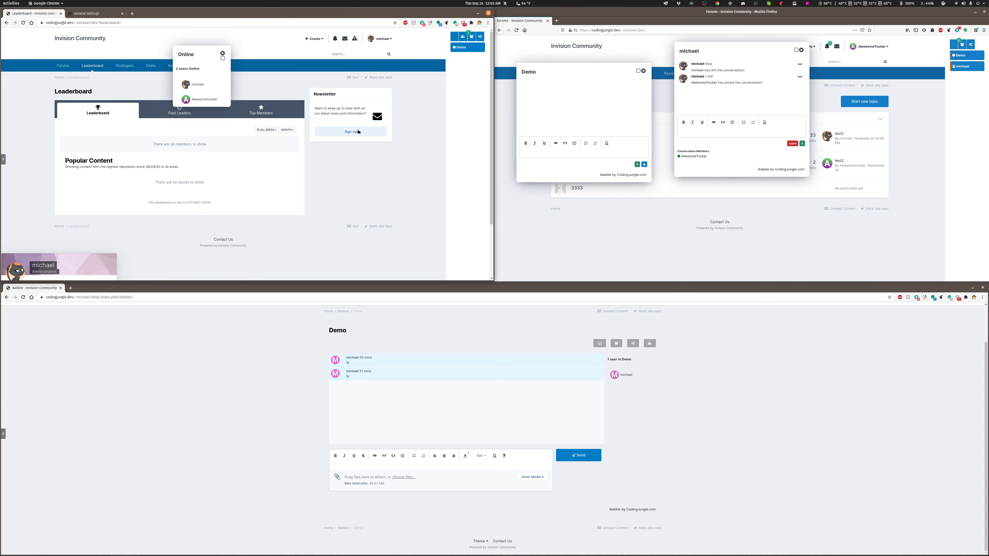
- Show the chat bar's settings and the Demo room page's chat settings for comparison
click(480, 37)
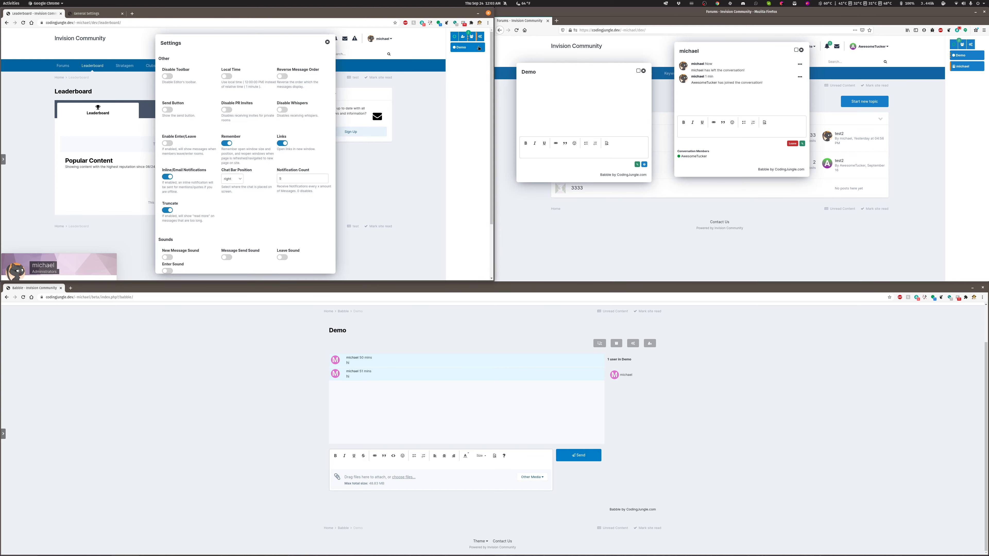
drag(191, 43, 231, 42)
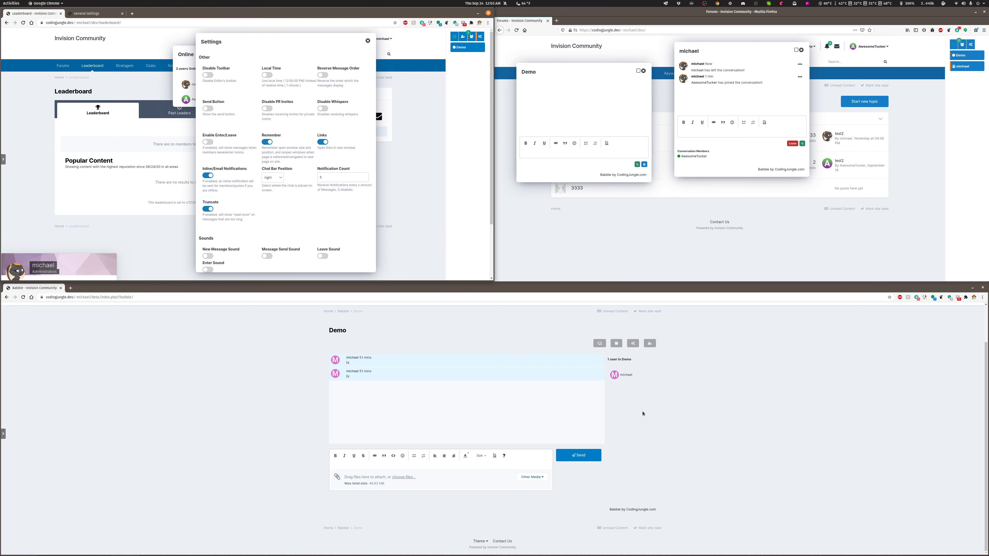
click(632, 343)
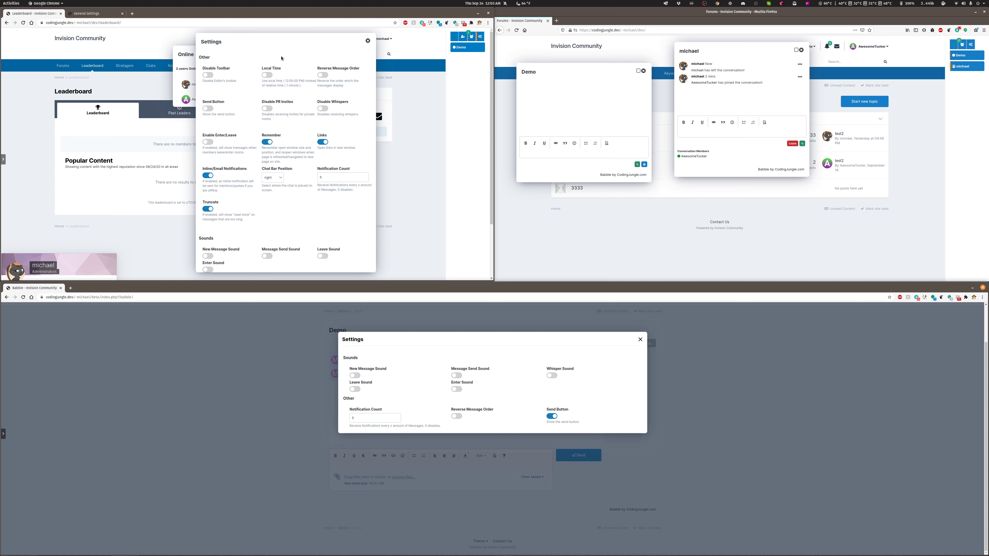
- Close the chat bar's settings and open the member's account settings page
click(367, 41)
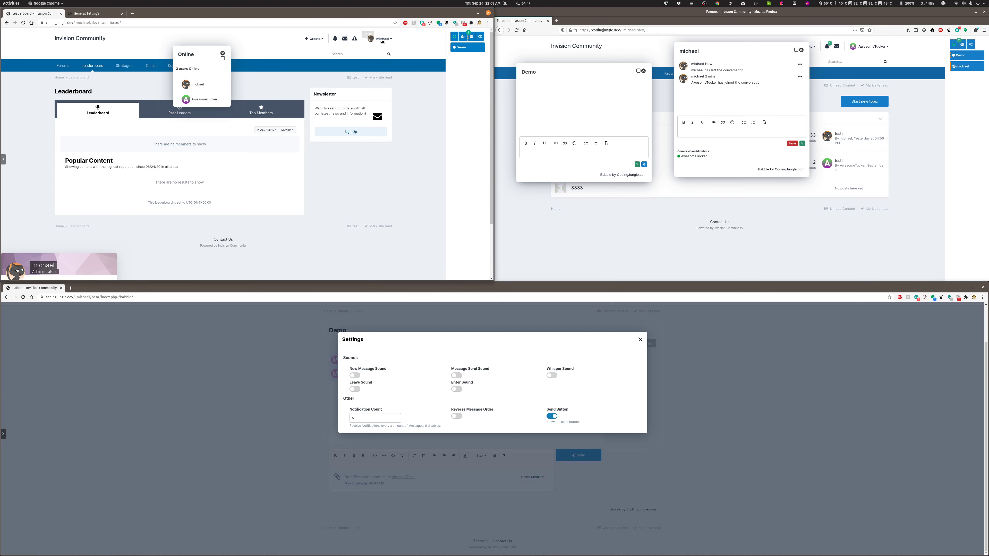
click(383, 39)
click(373, 100)
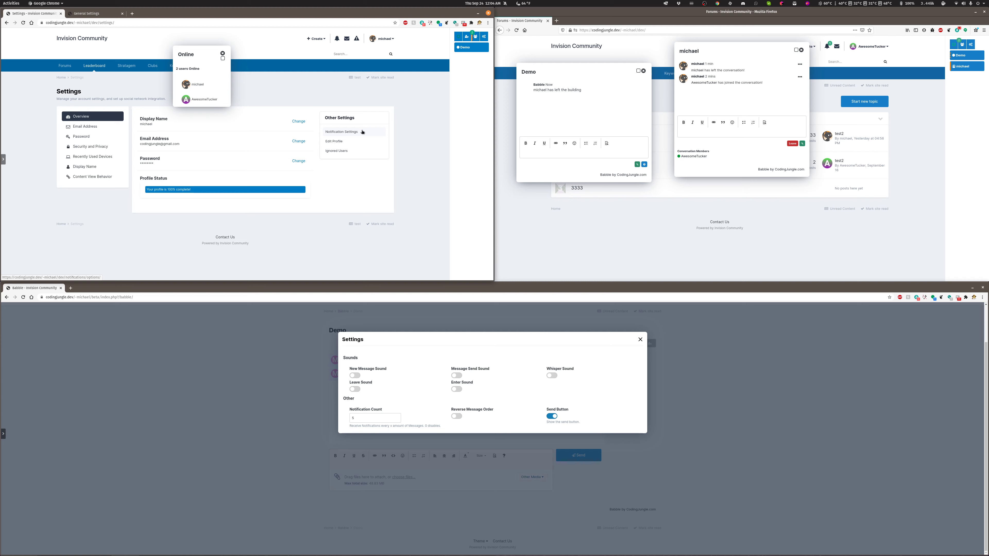
- Compare the chat bar's settings with the Demo room page's settings again, and close the chat bar's settings and online list
click(484, 36)
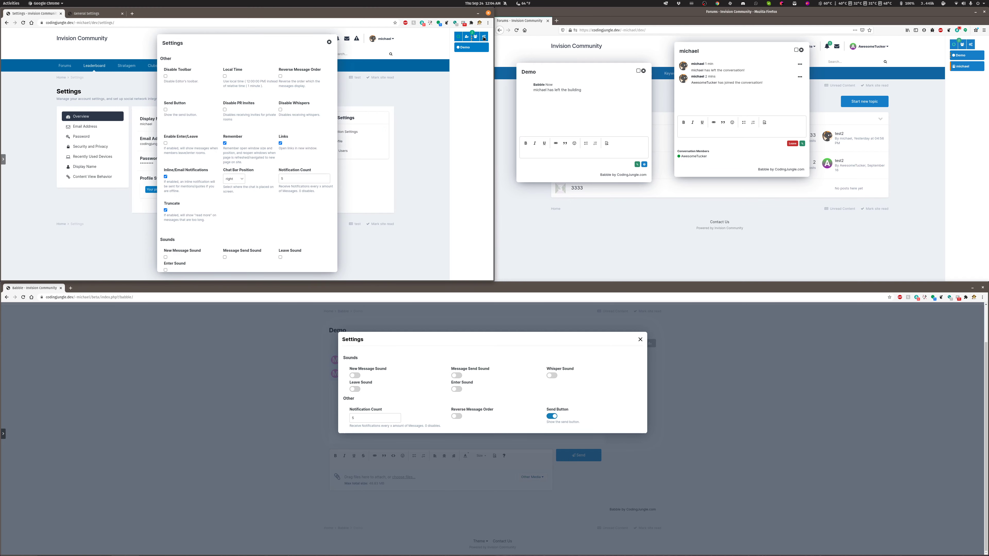
drag(218, 42, 283, 39)
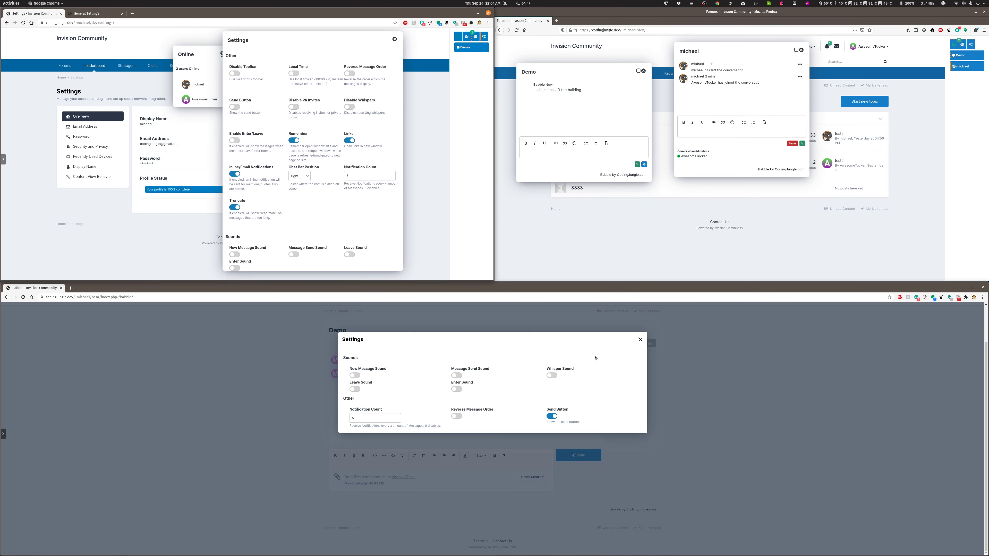
click(652, 345)
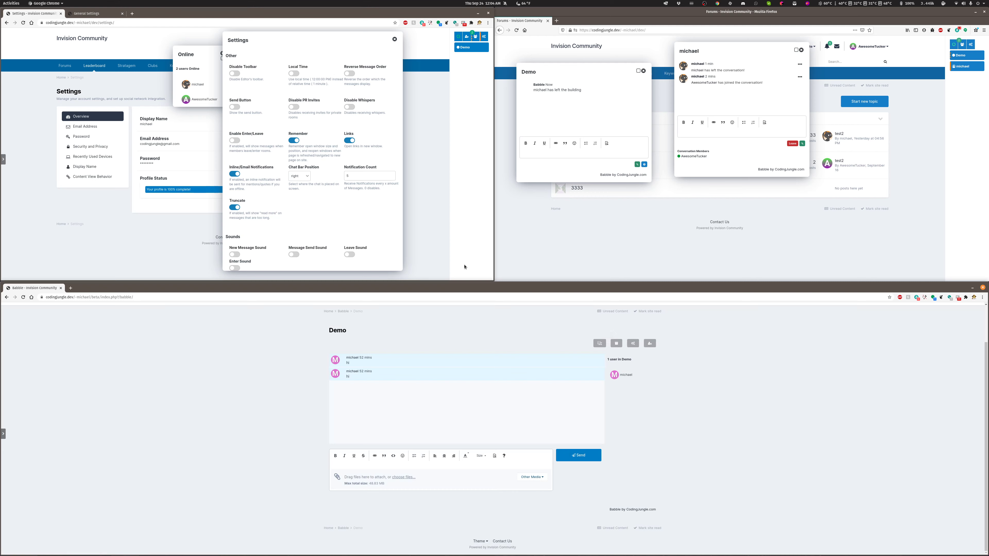
click(632, 343)
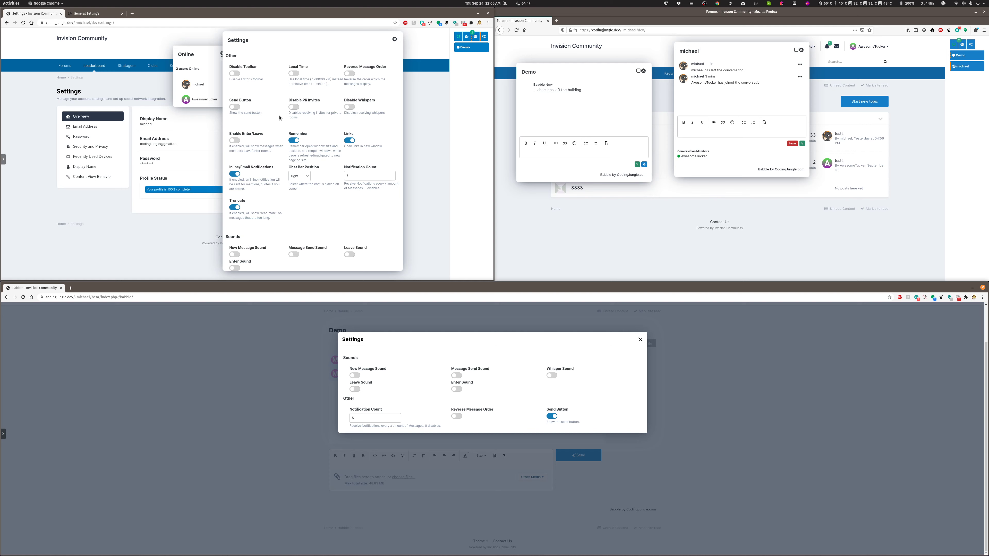
click(394, 39)
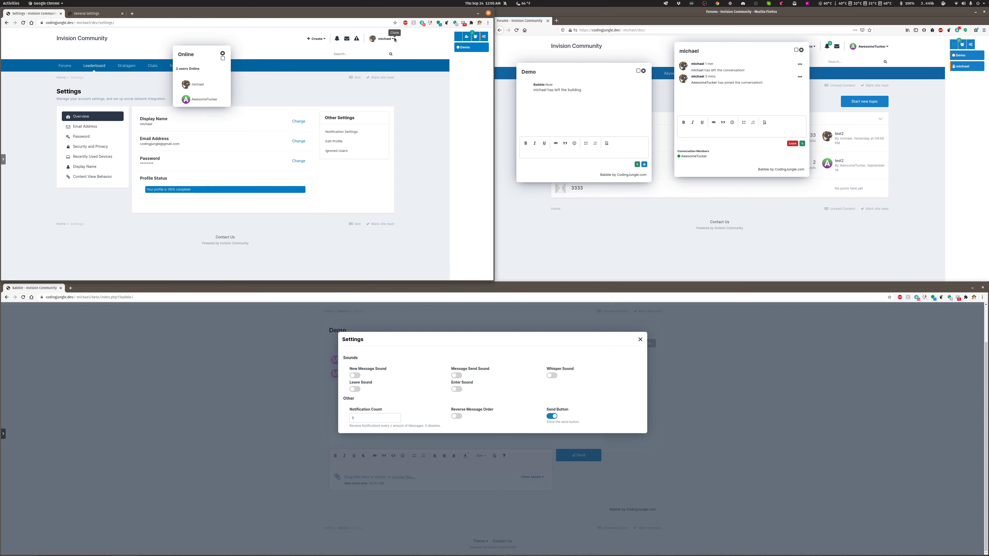
click(223, 53)
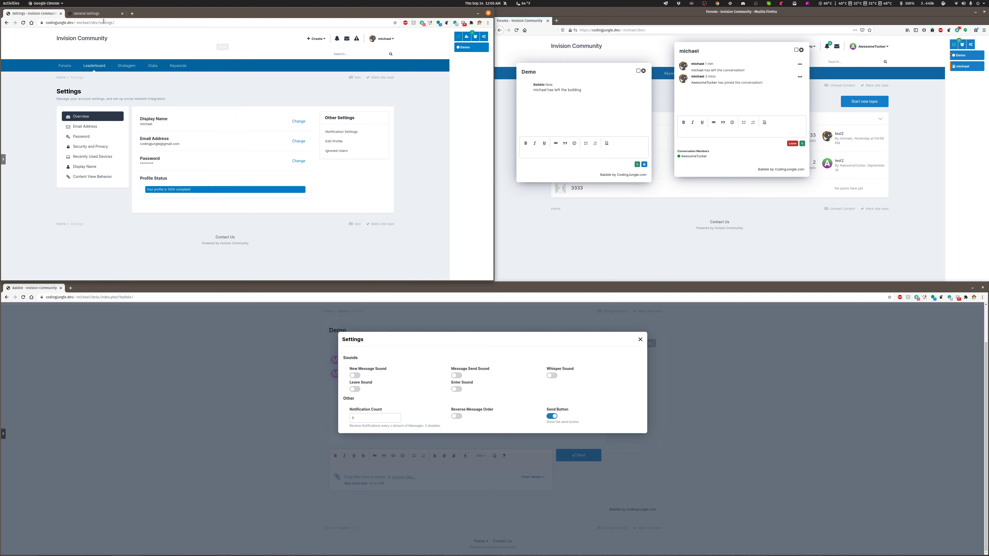
- Open Babble's General configuration in the first site's admin panel, signing back in with the prefilled credentials
click(92, 14)
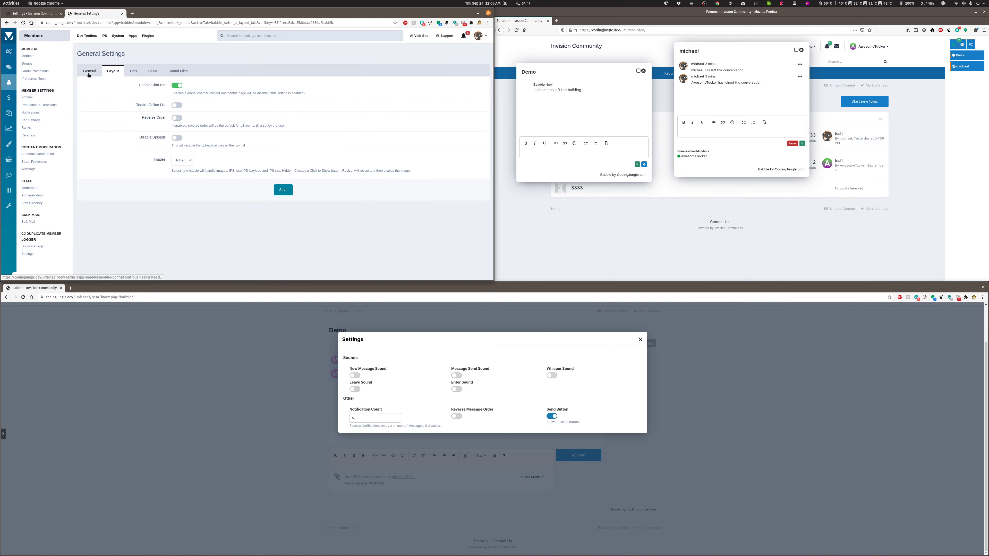
click(6, 175)
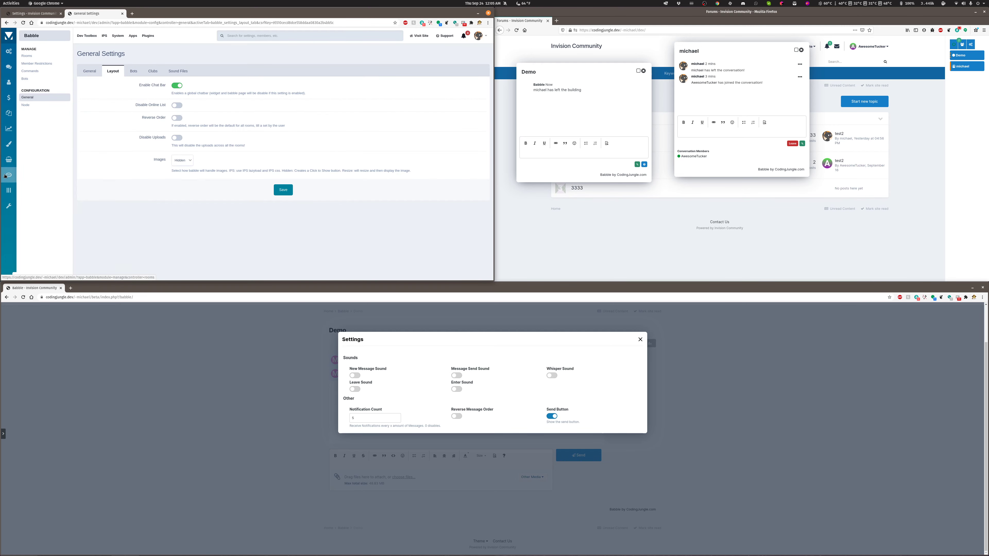
click(27, 97)
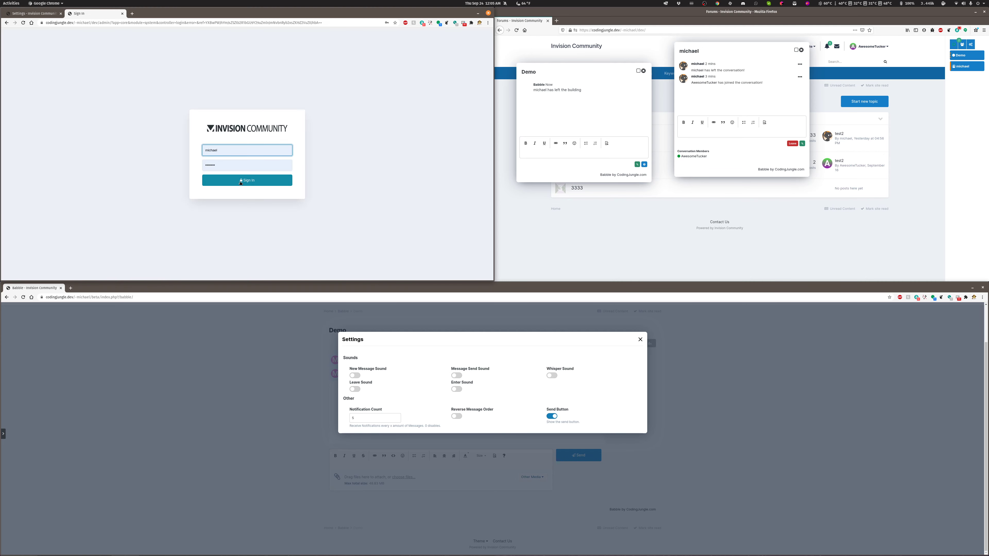
click(241, 181)
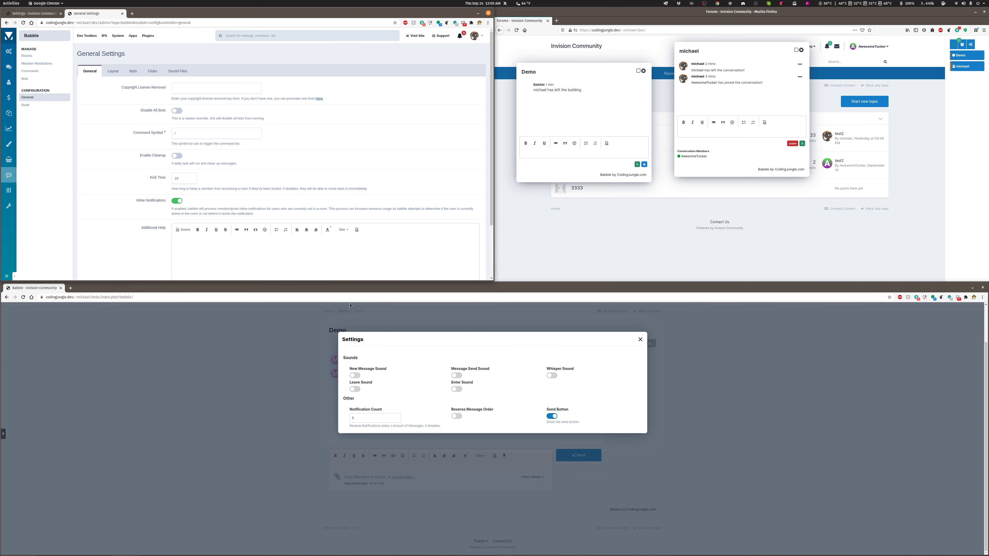
- Close the Demo room page's chat settings and sign in to that site's AdminCP
click(640, 339)
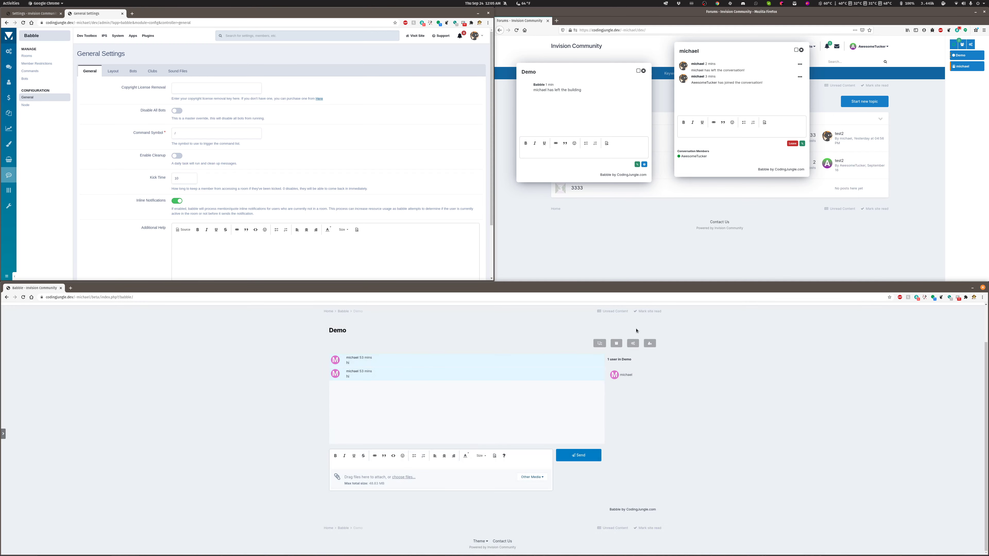
scroll(636, 331, up, 2)
click(649, 313)
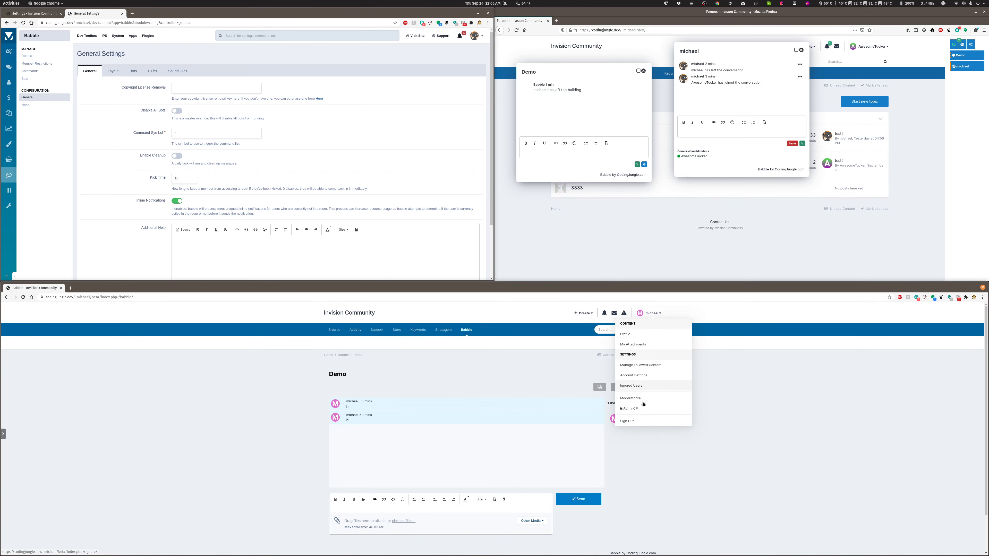
click(636, 409)
click(486, 455)
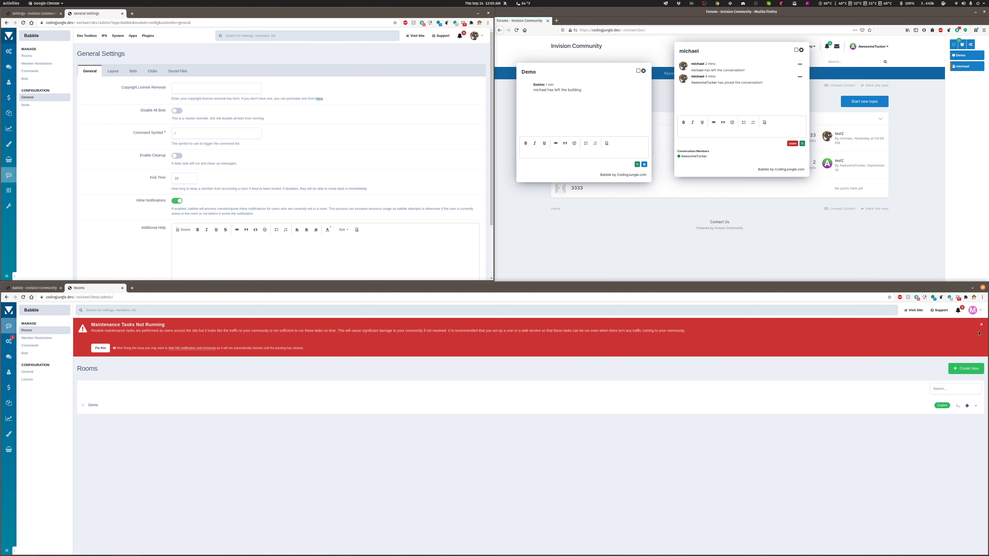
- Hide the maintenance tasks notification and open Babble's General configuration in the beta site's admin panel
click(981, 324)
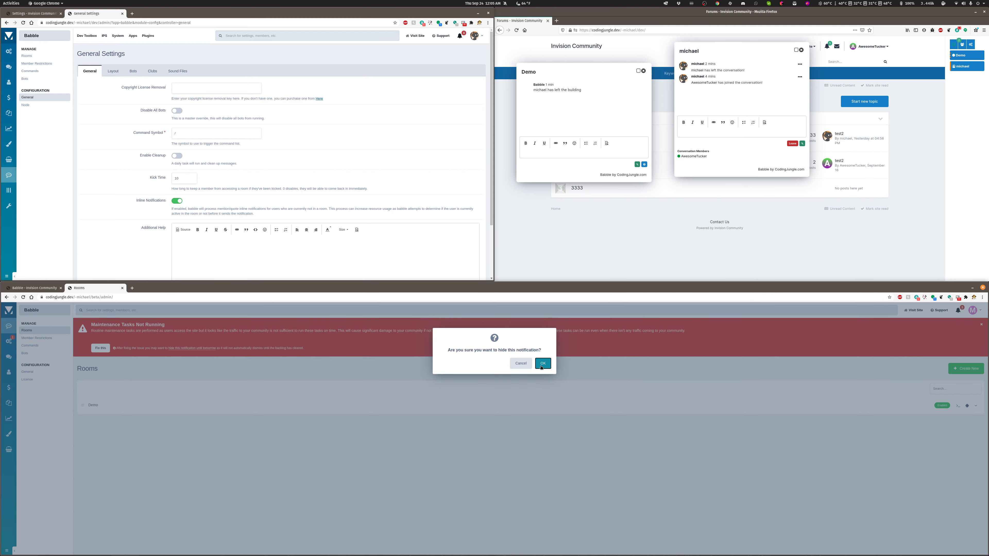
click(542, 363)
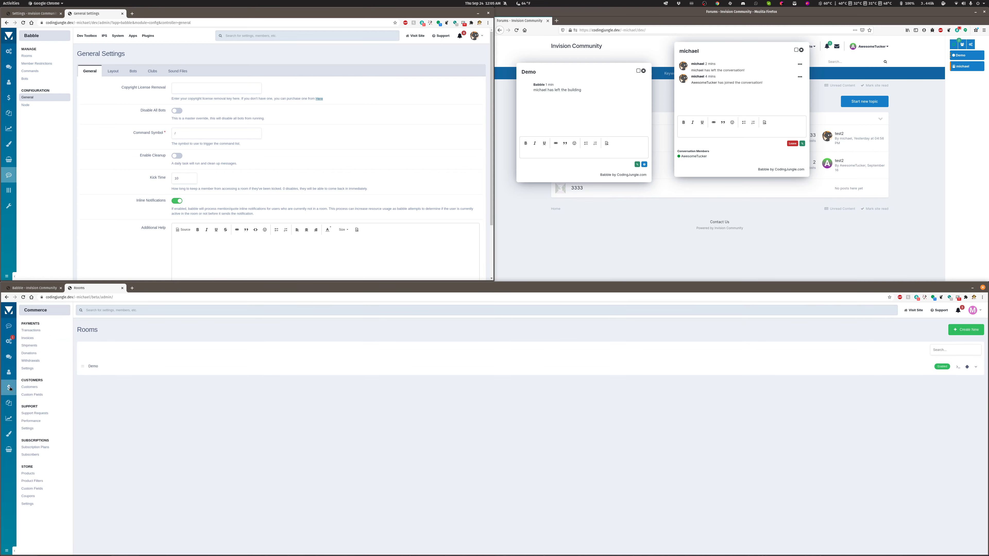
mouse_move(9, 329)
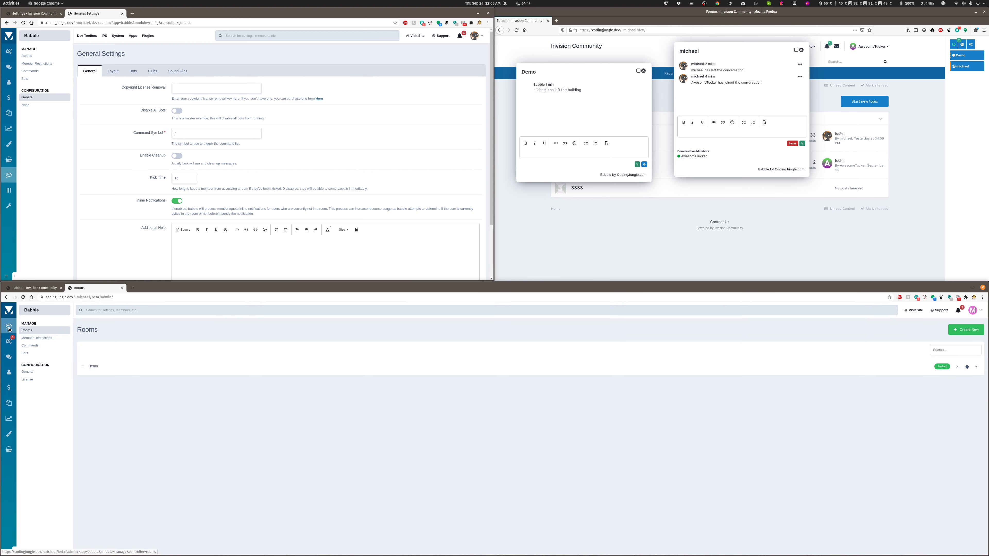
click(27, 372)
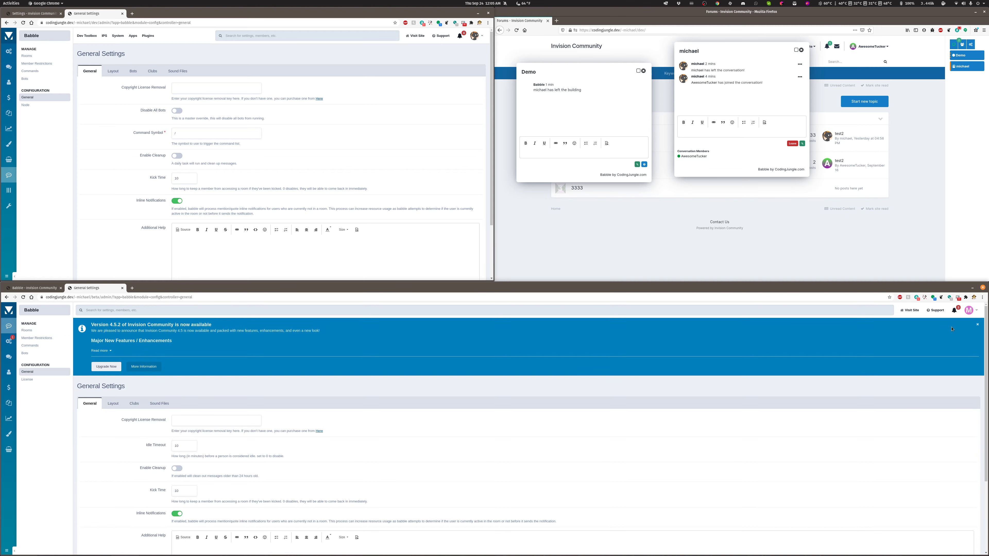
- Hide the Version 4.5.2 upgrade notification in the beta site's admin panel
click(978, 325)
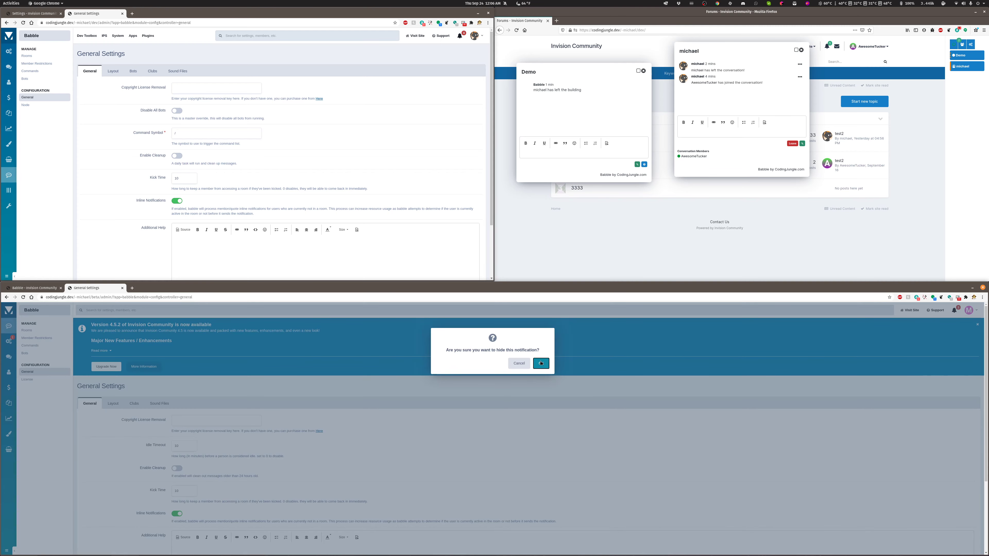
click(541, 363)
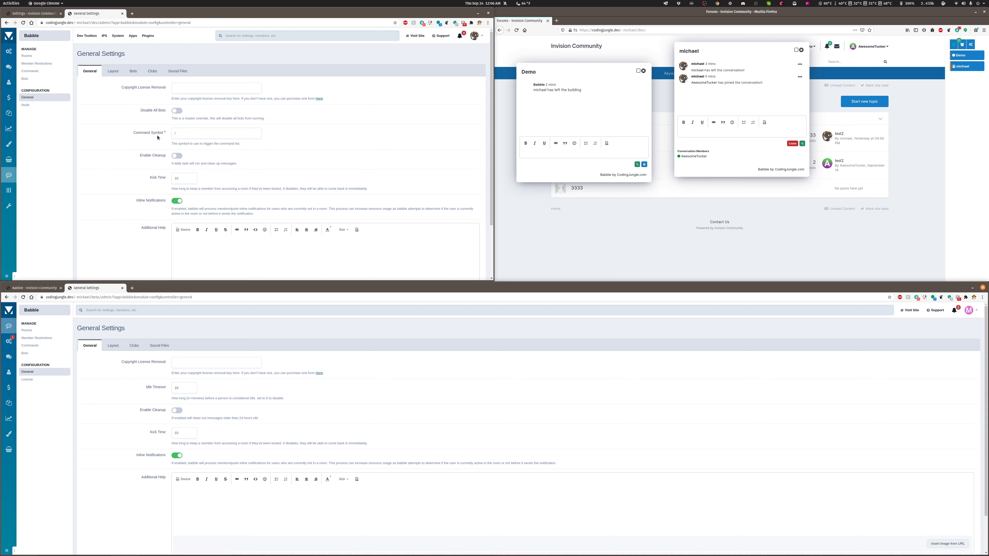
- Open the Demo room on the first site and bring up its list of chat commands with /
click(175, 137)
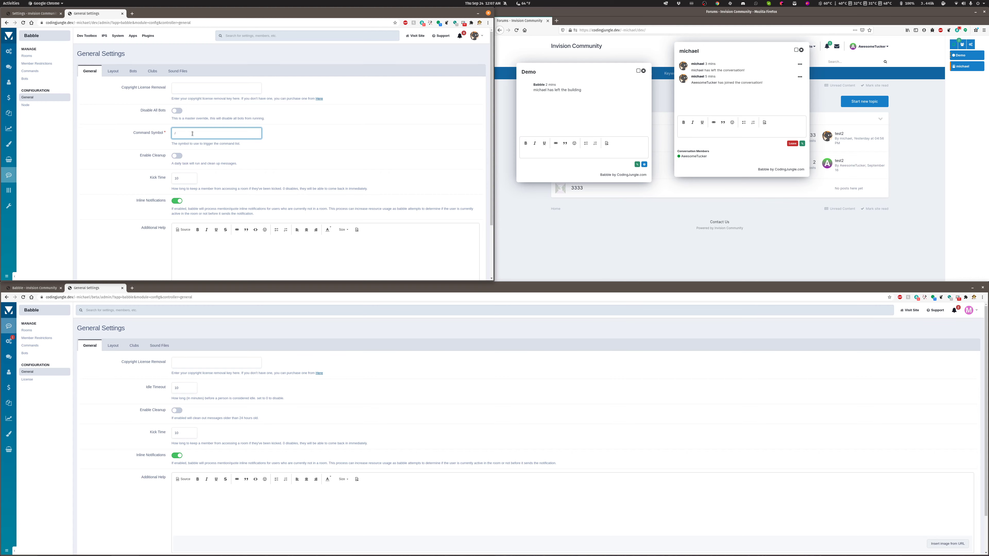
click(15, 13)
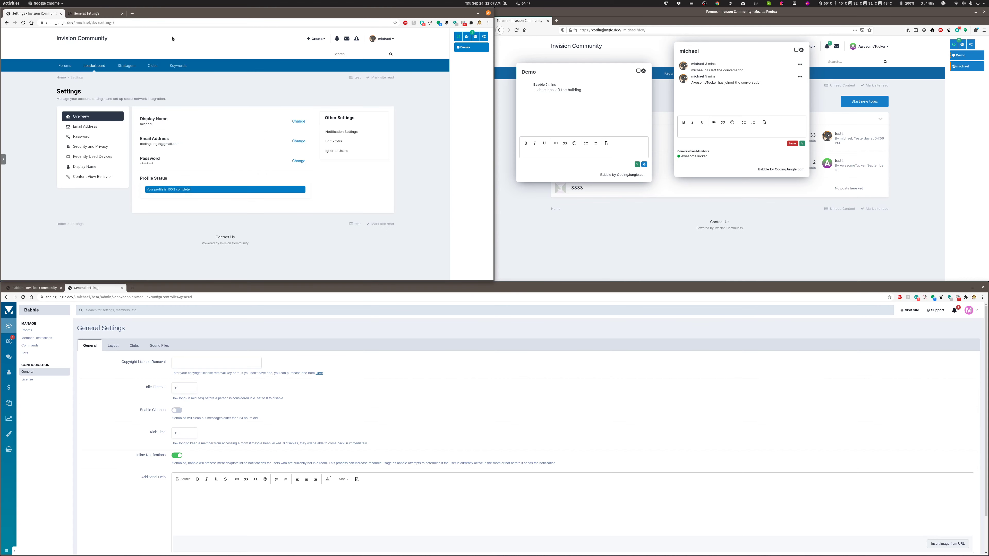
click(457, 49)
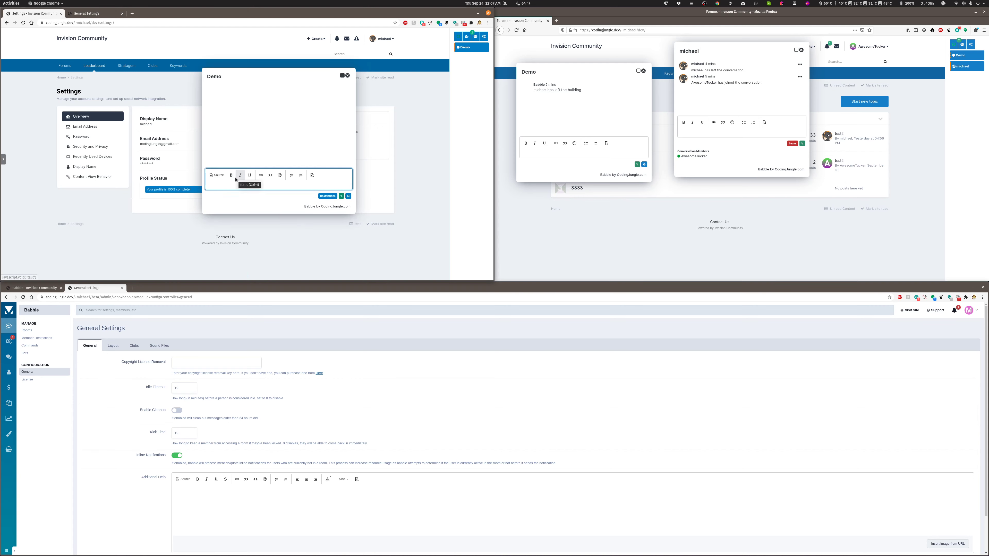
text(/)
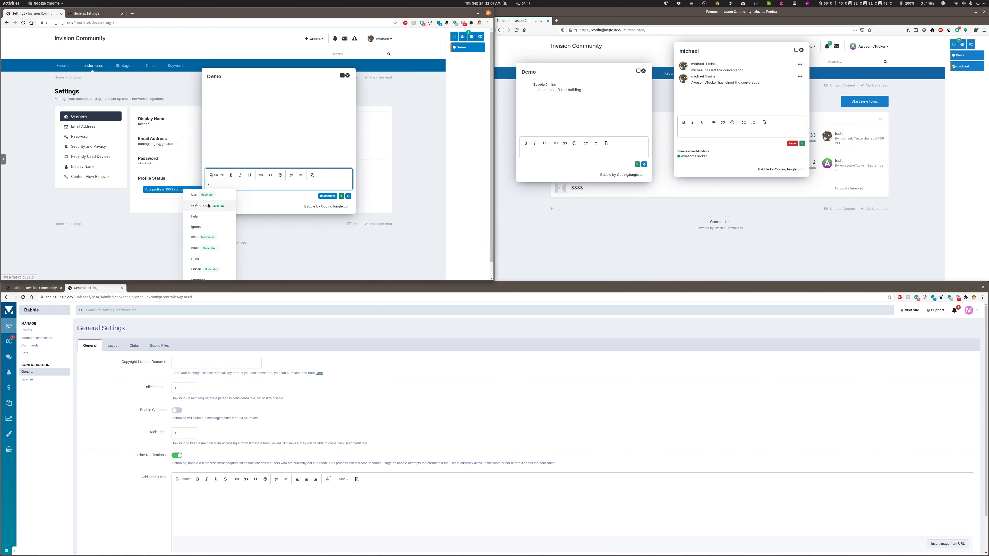
scroll(206, 233, down, 1)
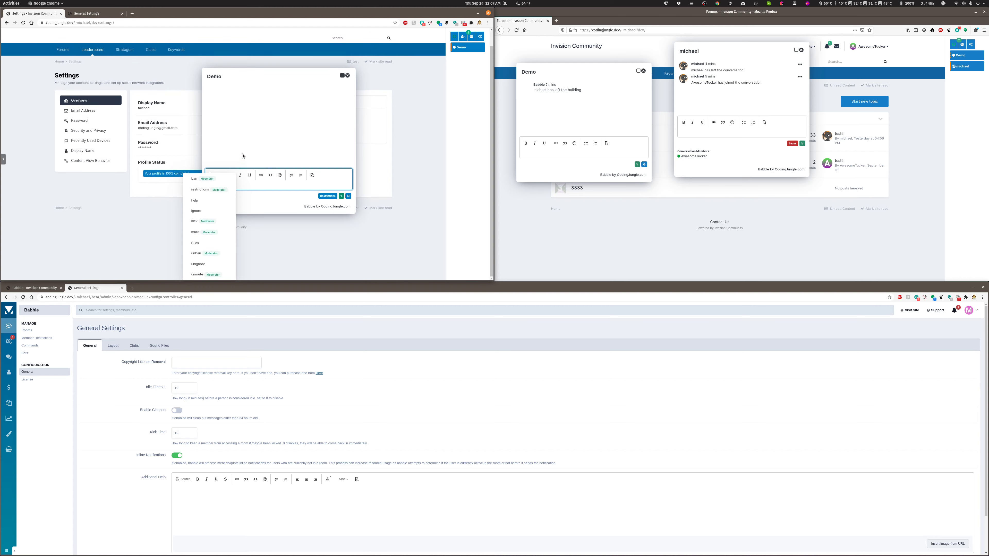
- Return to the first site's General Settings and delete the character in Command Symbol
click(93, 14)
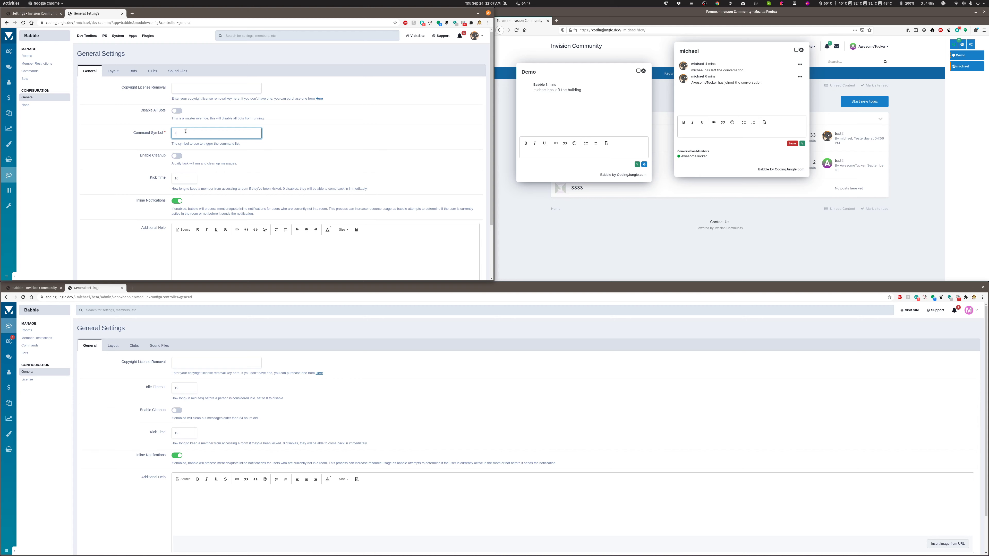
key(BackSpace)
- Enable cleanup on both sites to compare the options, and switch it off again on the first site
click(177, 156)
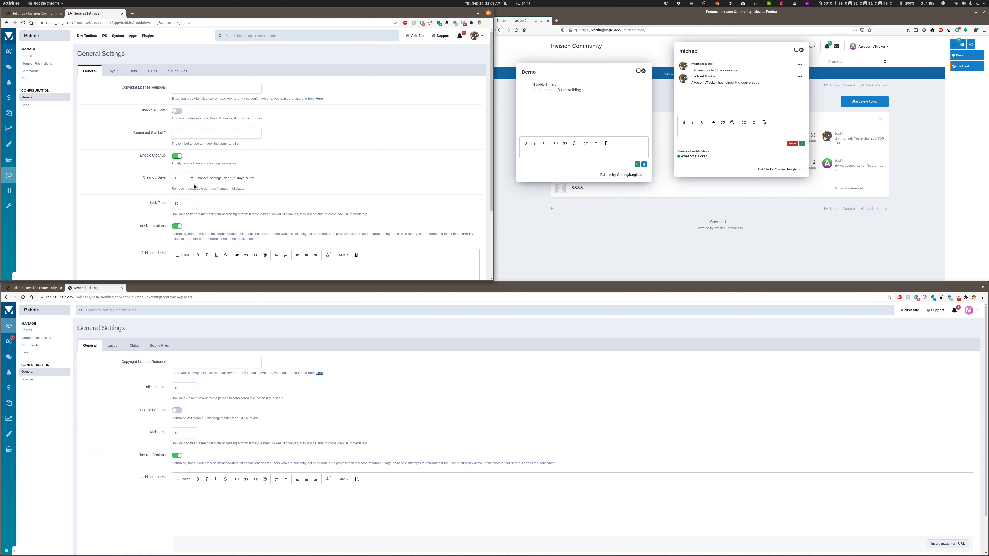
double_click(225, 180)
double_click(224, 179)
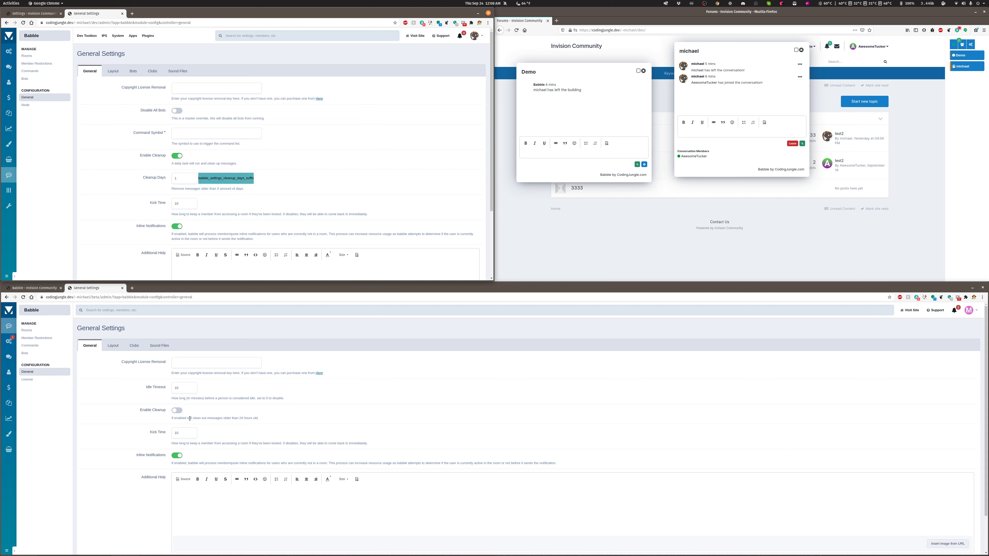
click(177, 412)
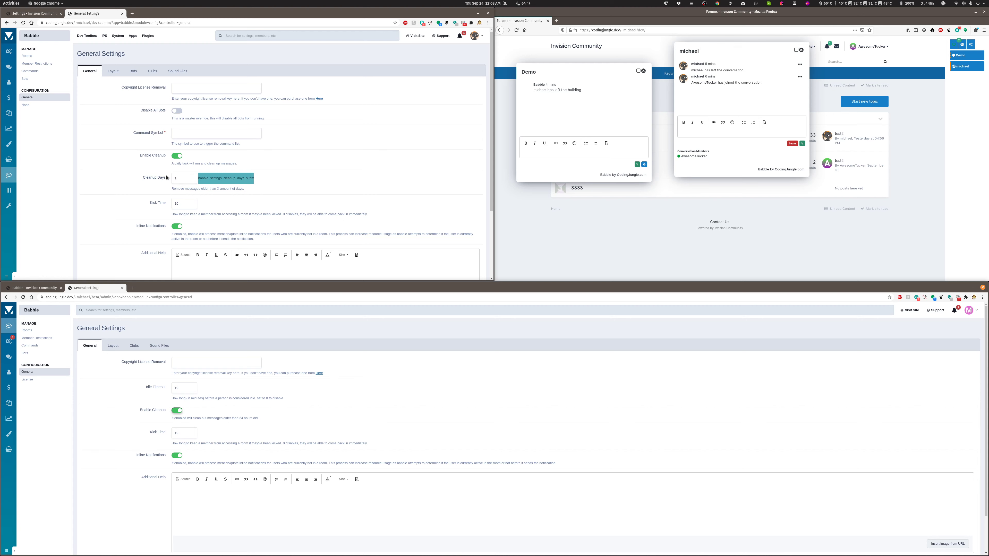
click(177, 156)
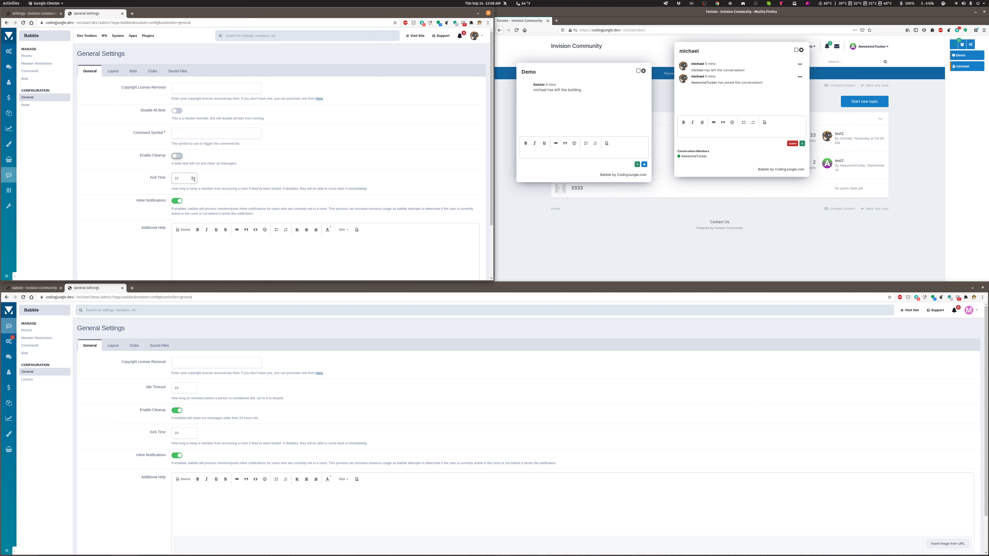
- Insert the /kick command into the Demo room's message from the list of chat commands
click(34, 13)
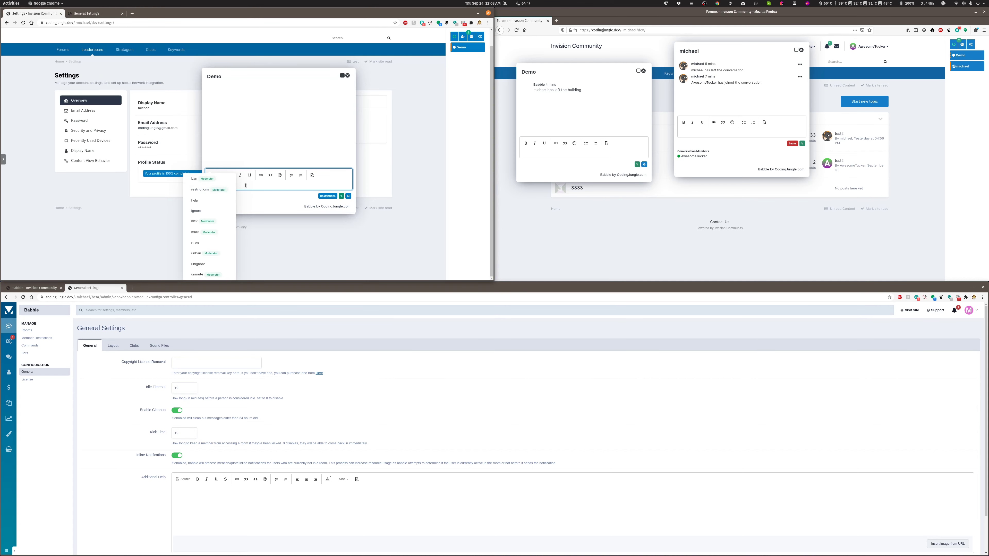
key(Return)
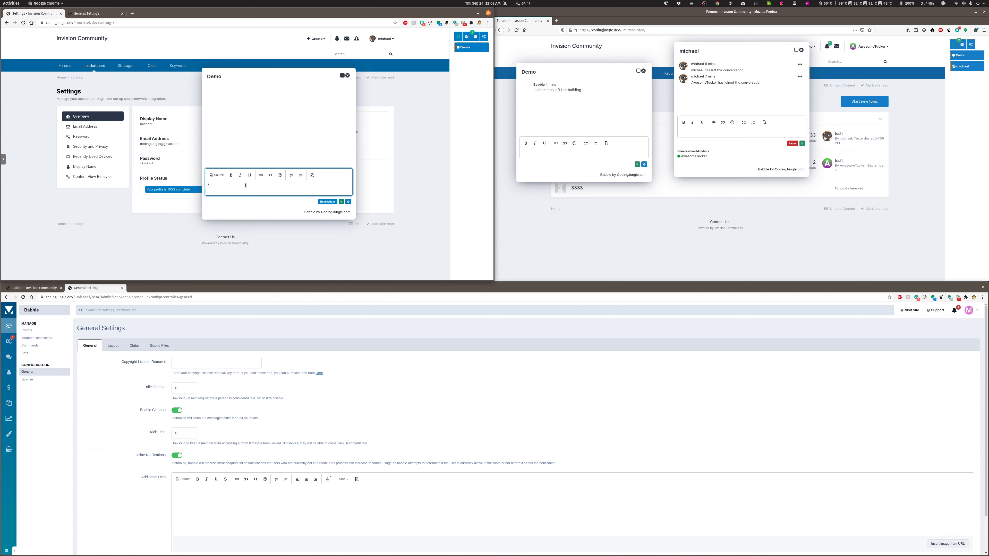
key(BackSpace)
key(Down)
key(Down)
key(Down)
key(Down)
key(Down)
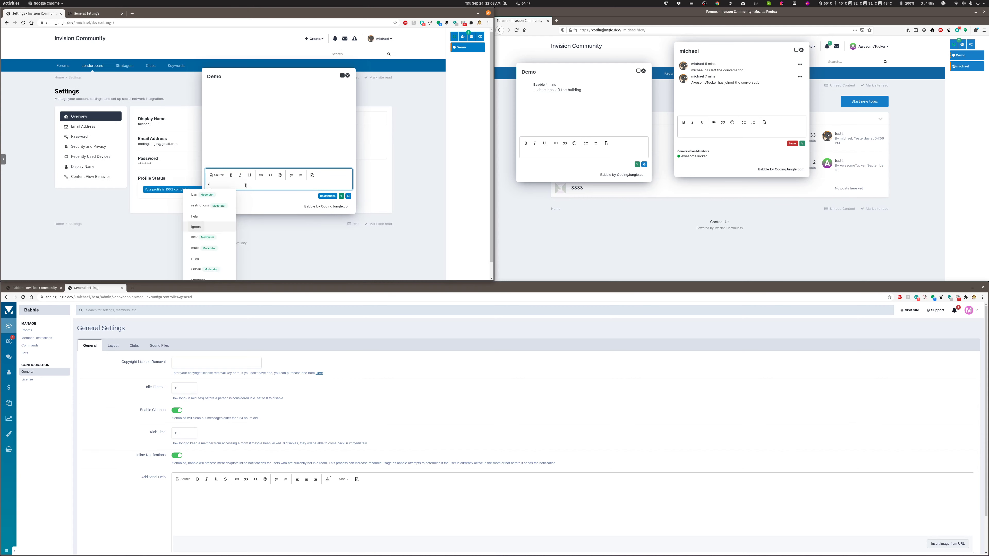
key(Return)
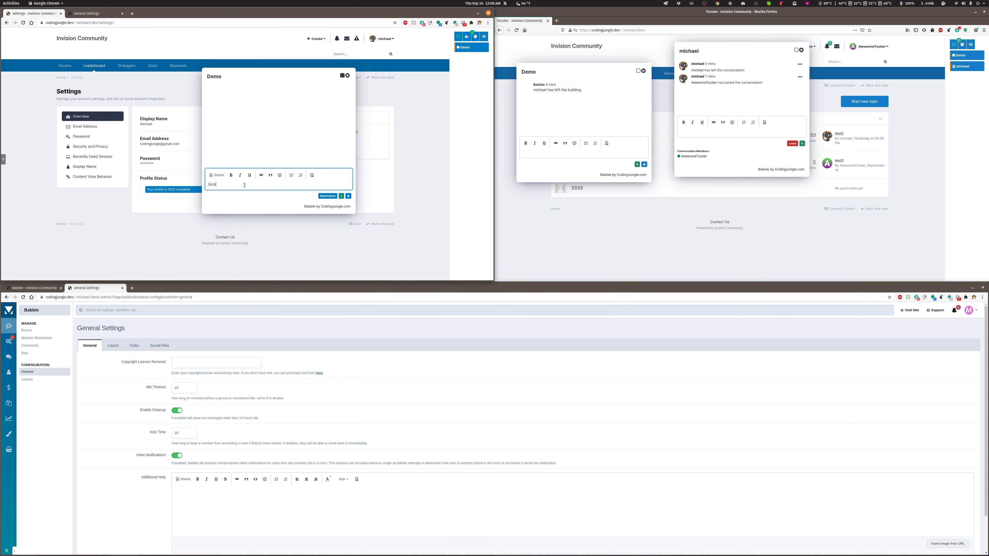
- Review the first site's General options down to Additional Help, and compare the Layout settings of both sites
click(86, 14)
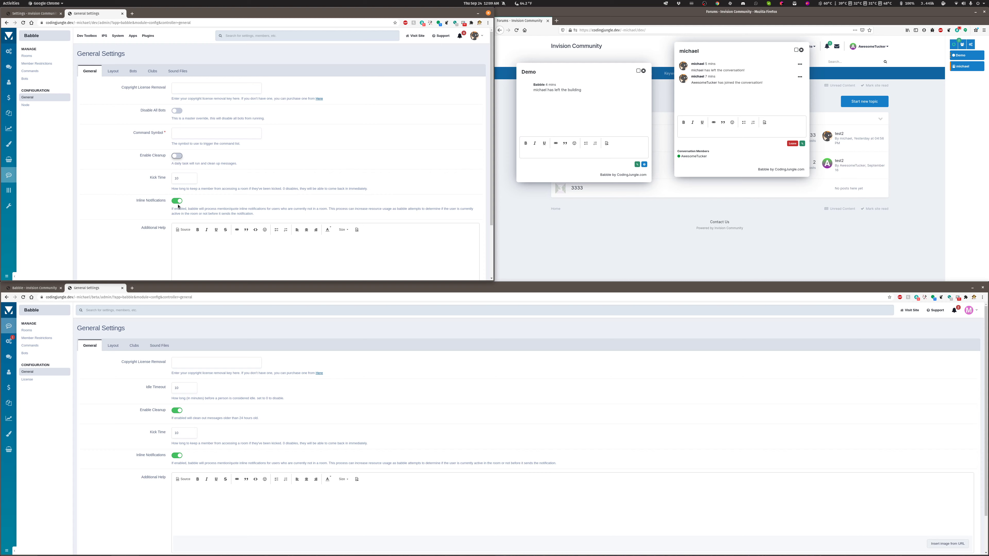
click(199, 247)
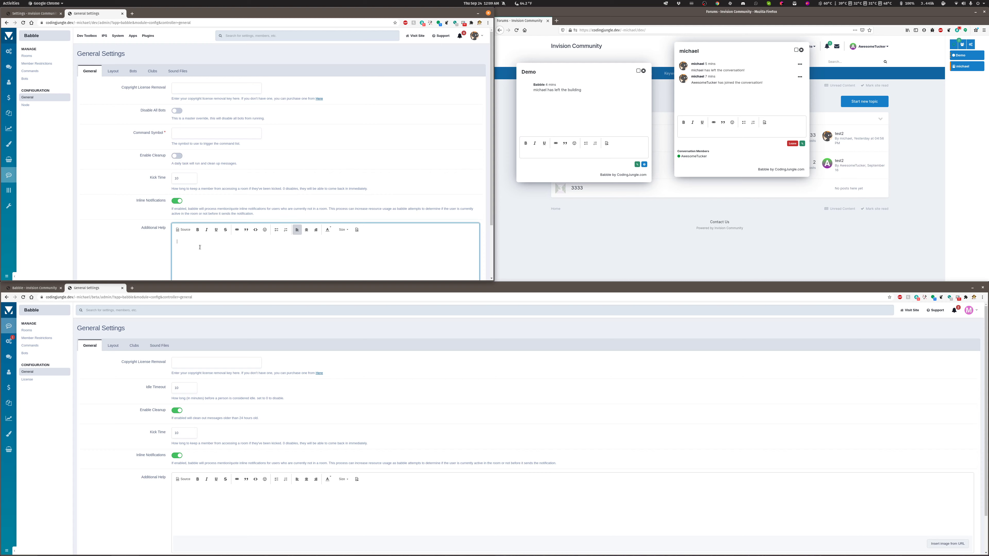
click(113, 71)
click(112, 345)
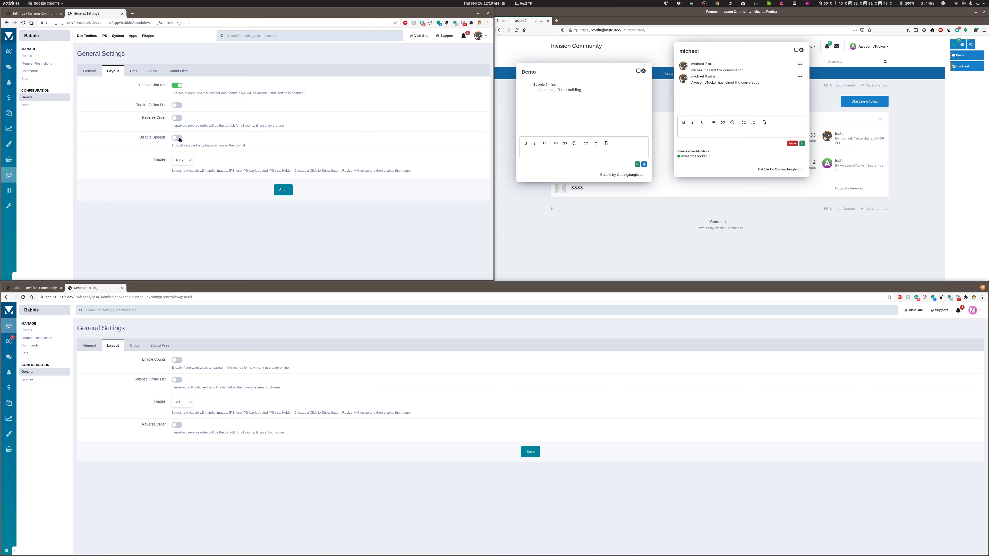
- Check the upload area of the Demo chat's editor and the first site's choices for Images handling
click(551, 155)
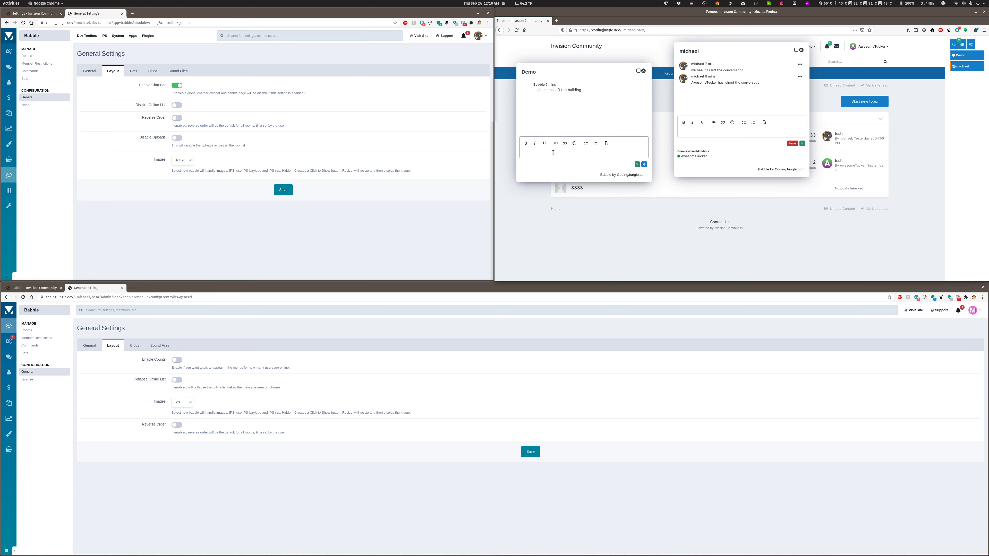
click(637, 165)
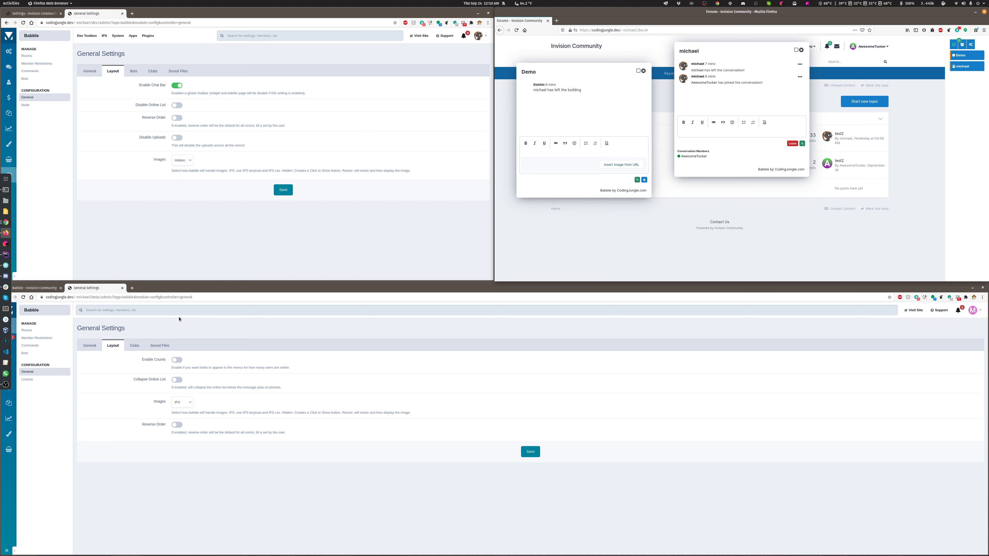
click(182, 161)
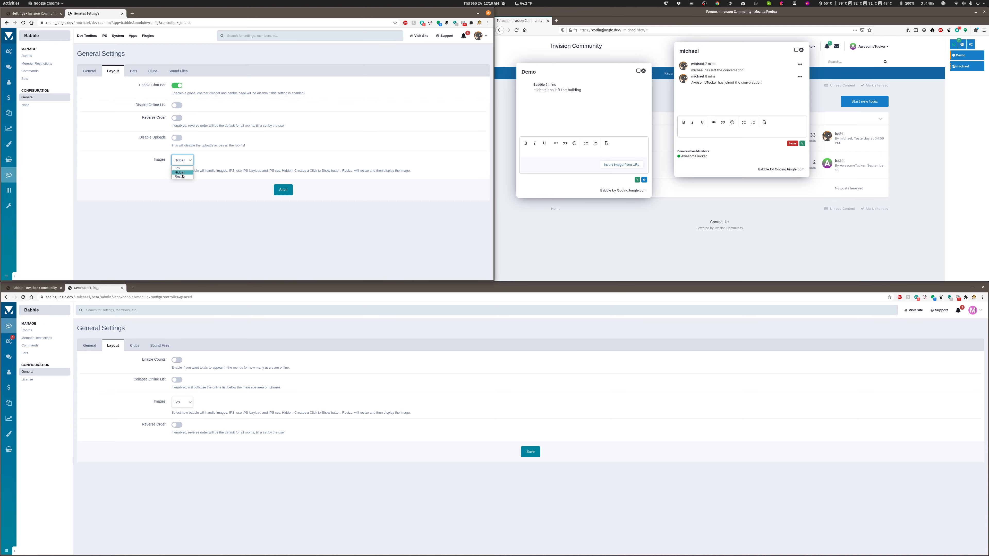
click(164, 182)
- Examine the first site's Bots settings, switching Private Room Bots off and back on
click(134, 71)
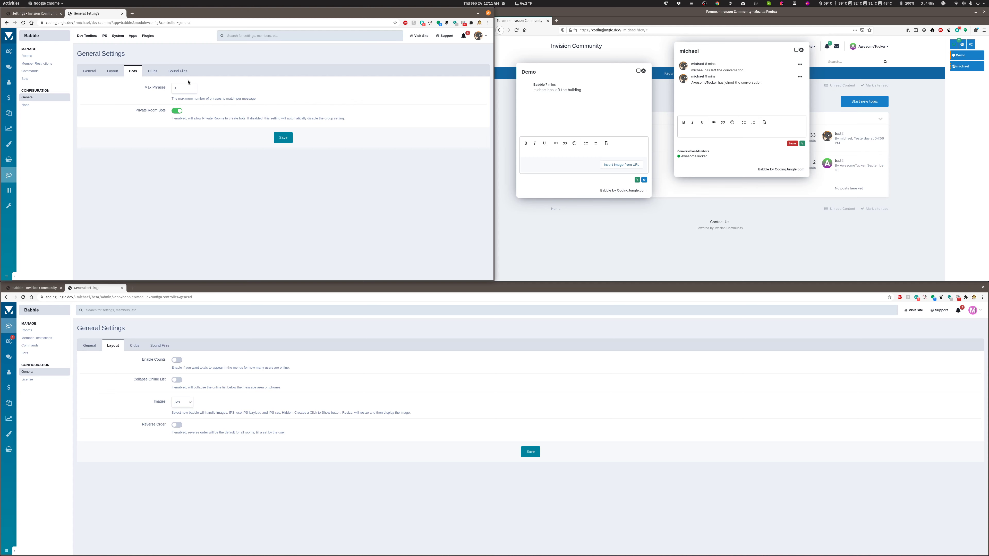
click(177, 112)
click(177, 112)
- Compare the Clubs settings of both sites and look through the first site's Sound Files, Bots and Layout settings
click(152, 70)
click(135, 346)
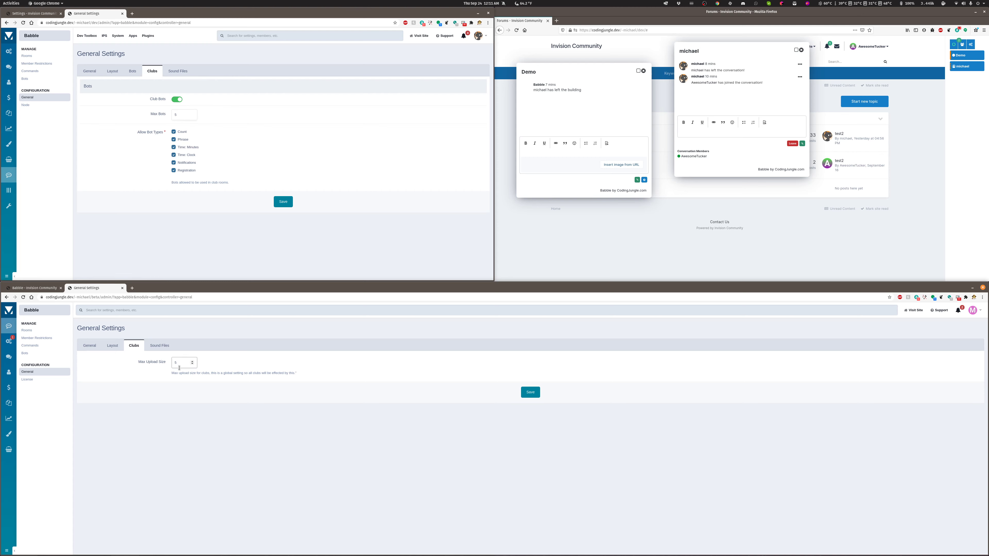
click(179, 74)
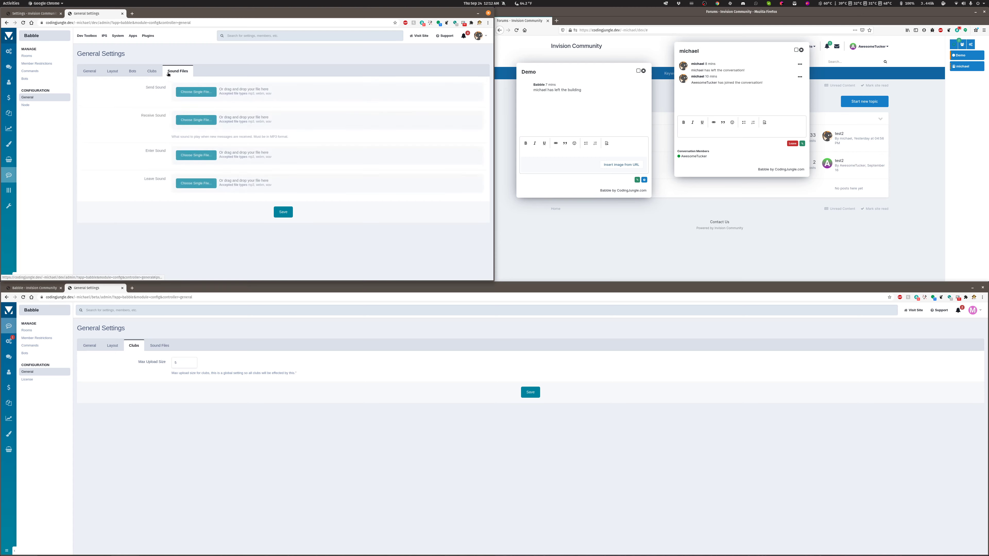
click(156, 73)
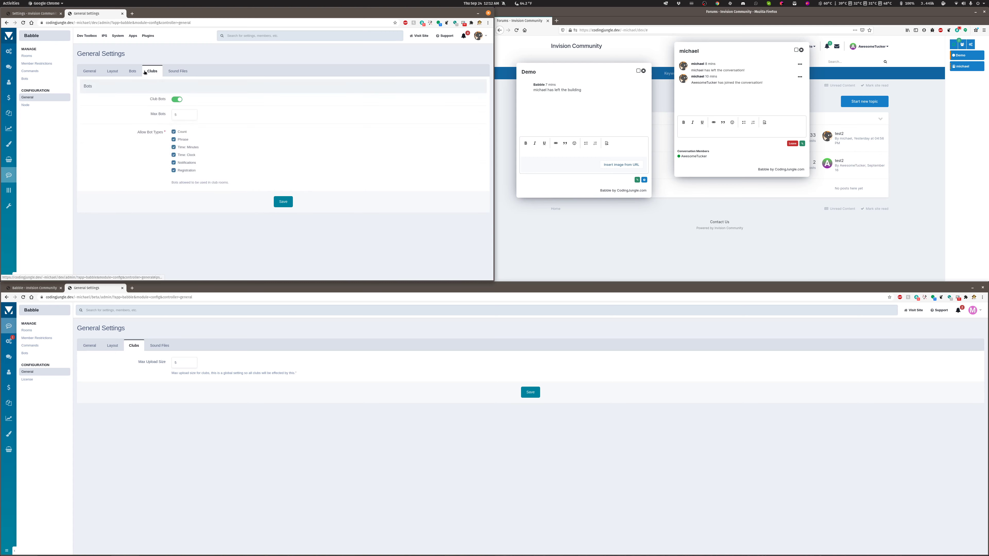
click(132, 72)
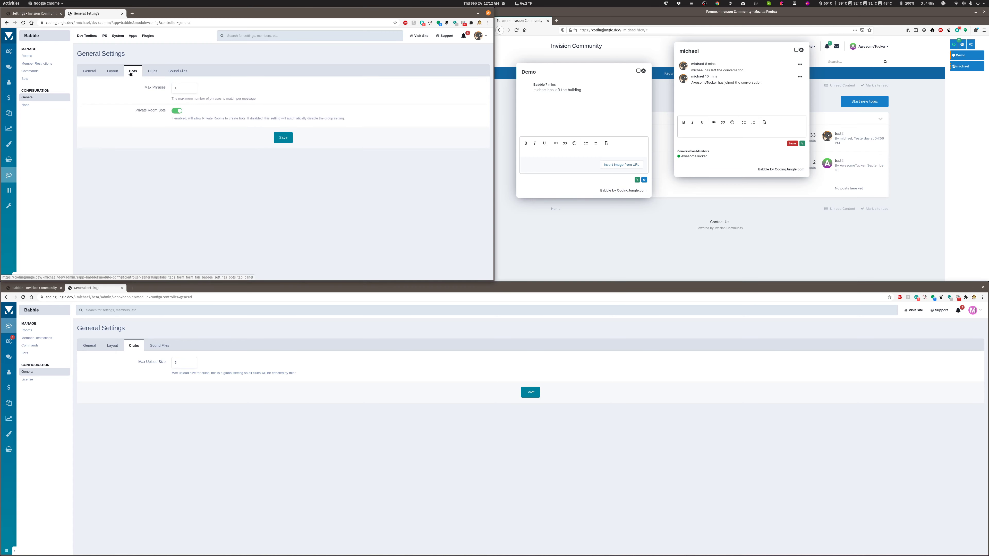
click(113, 71)
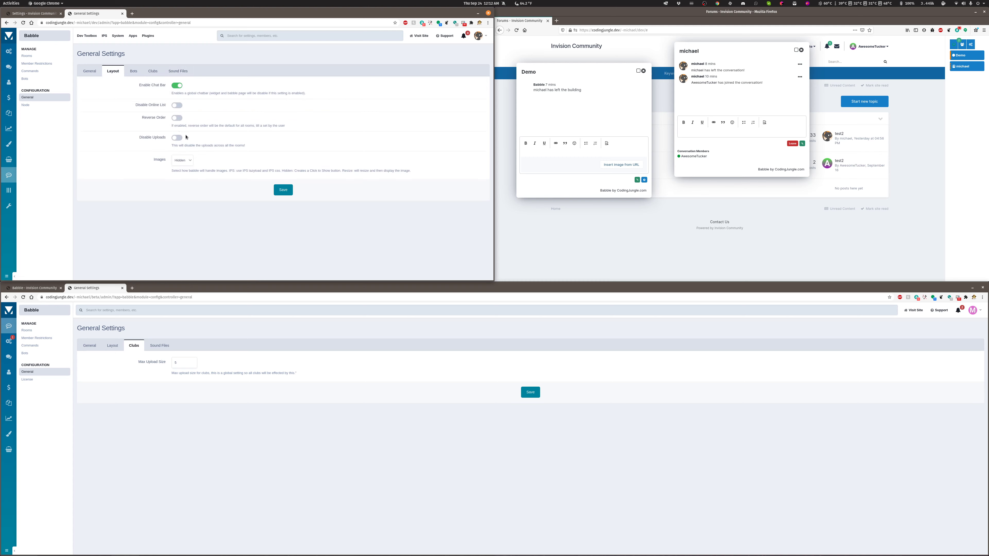
- Switch Club Bots off and back on to examine its dependent options, and review the first site's Sound Files
click(153, 71)
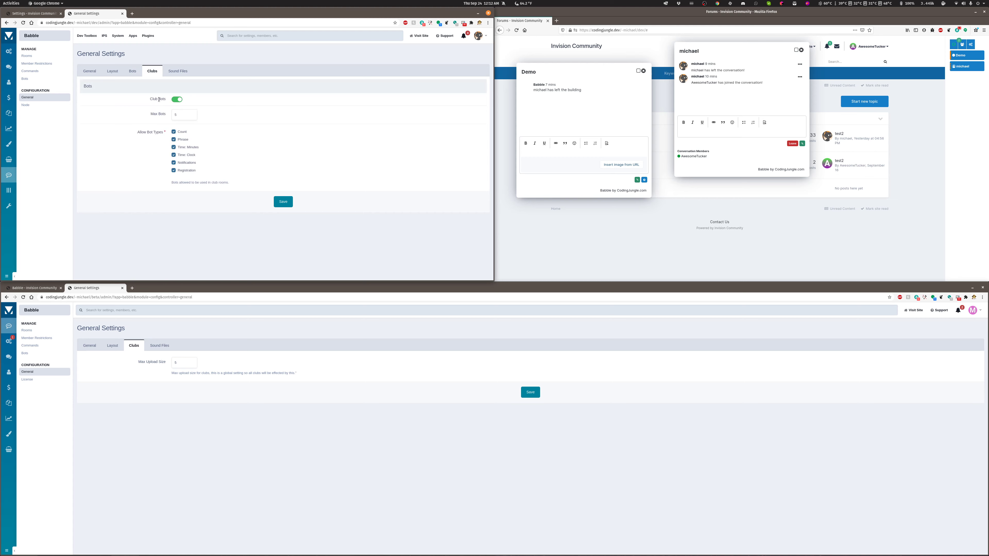
click(177, 100)
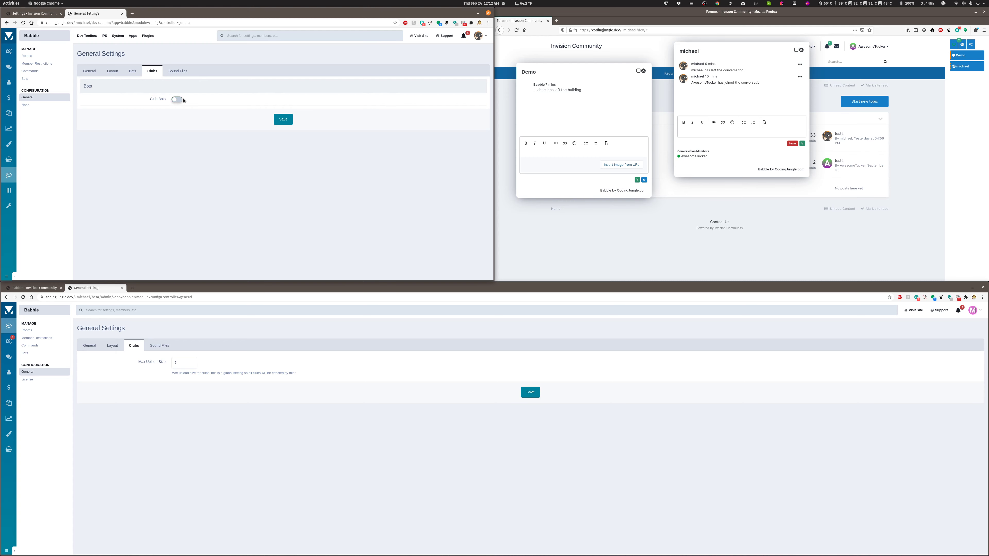
click(177, 100)
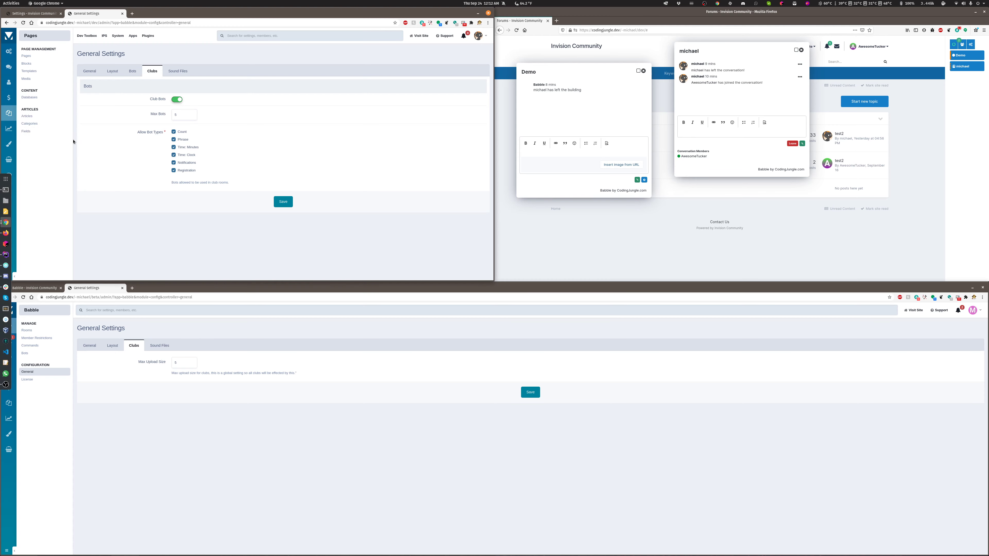
click(177, 72)
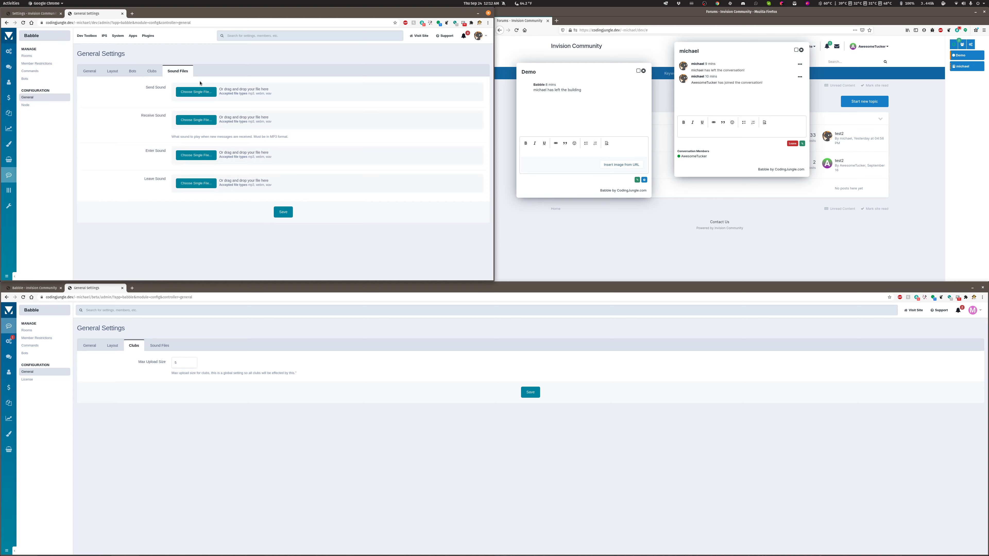
- Open the Announce command for editing from the first site's Babble commands
click(28, 57)
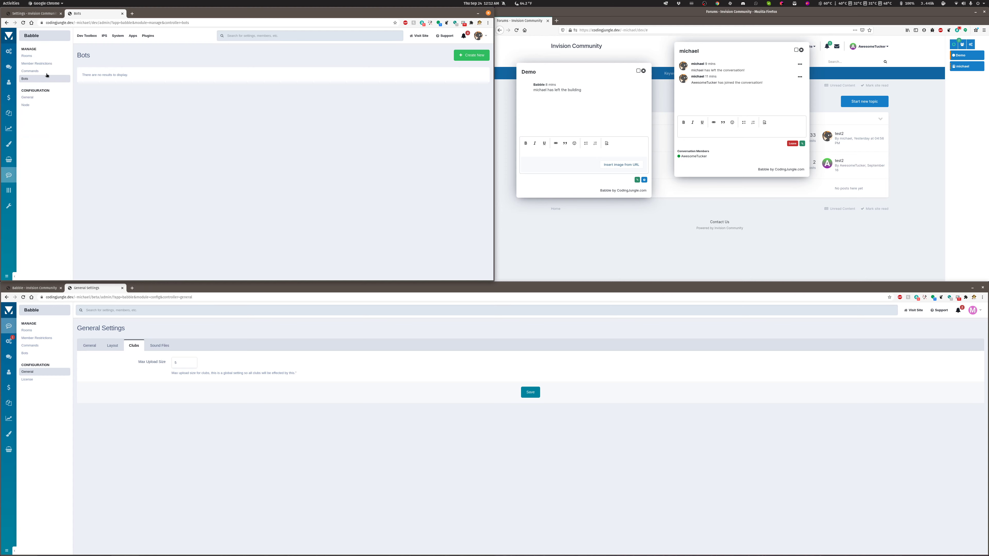
click(31, 71)
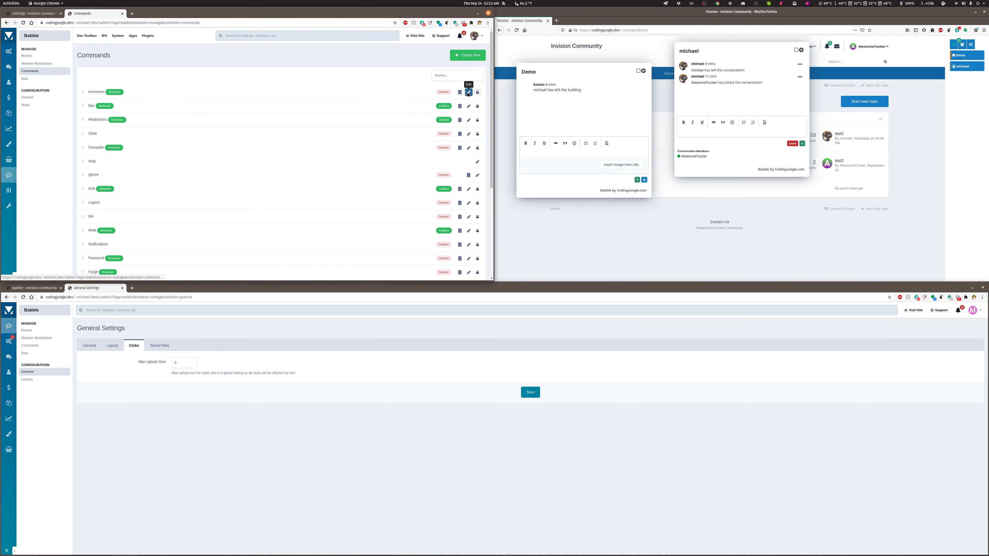
click(468, 92)
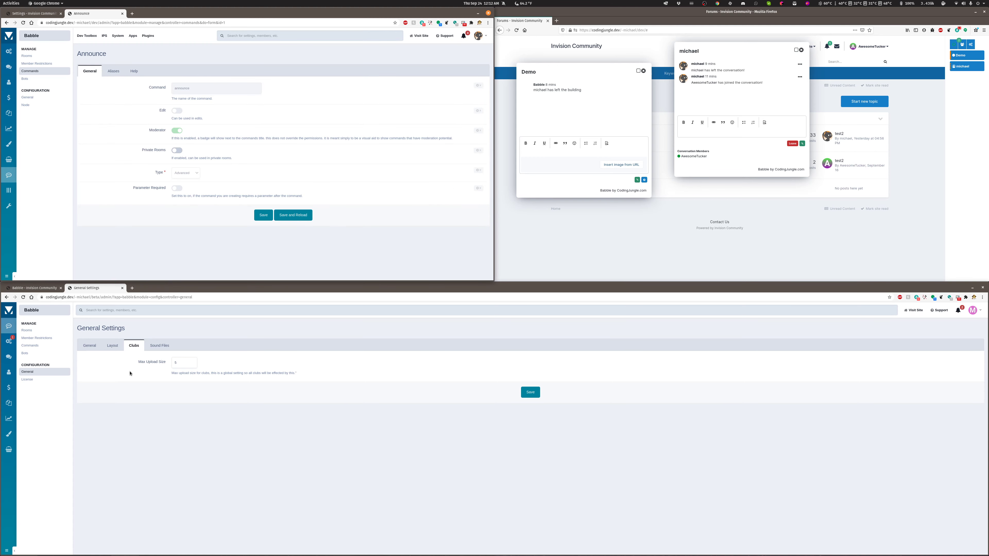
- Open the Announce command for editing on the second site and compare its options with the first site's, including the Private Rooms switch
click(31, 345)
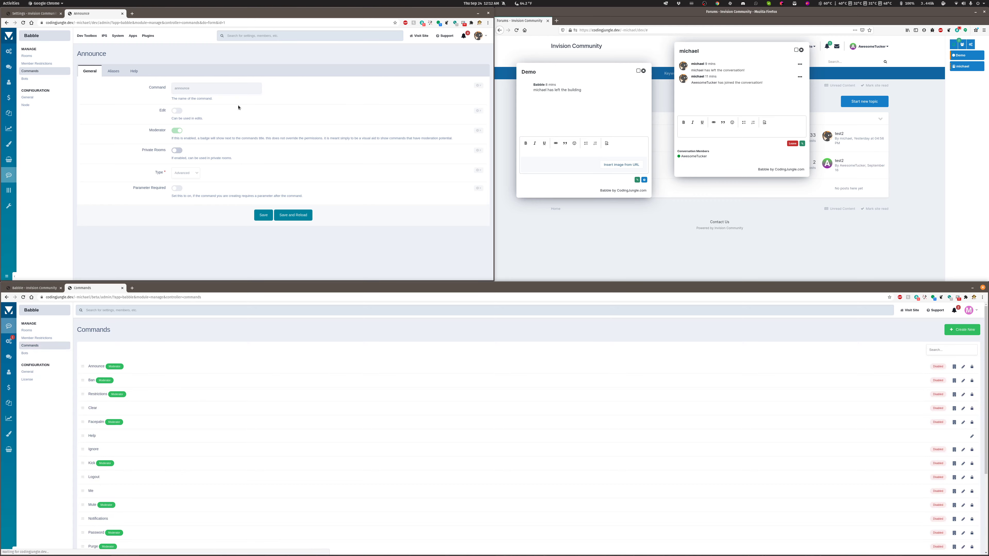
click(963, 367)
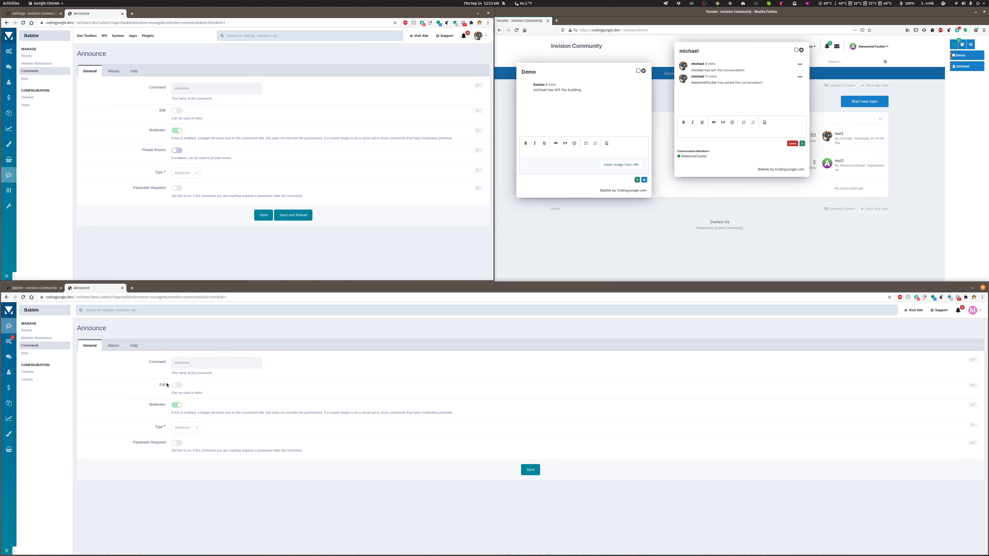
click(175, 152)
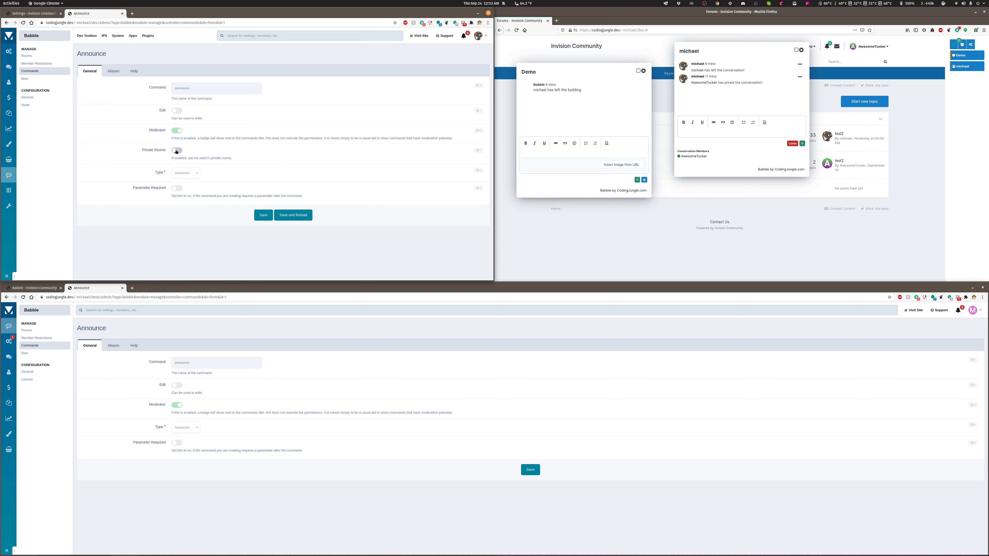
click(177, 151)
click(179, 151)
- Return to the first site's Babble command list and examine all commands from Announce to Remove, including their moderator badges
key(alt+Left)
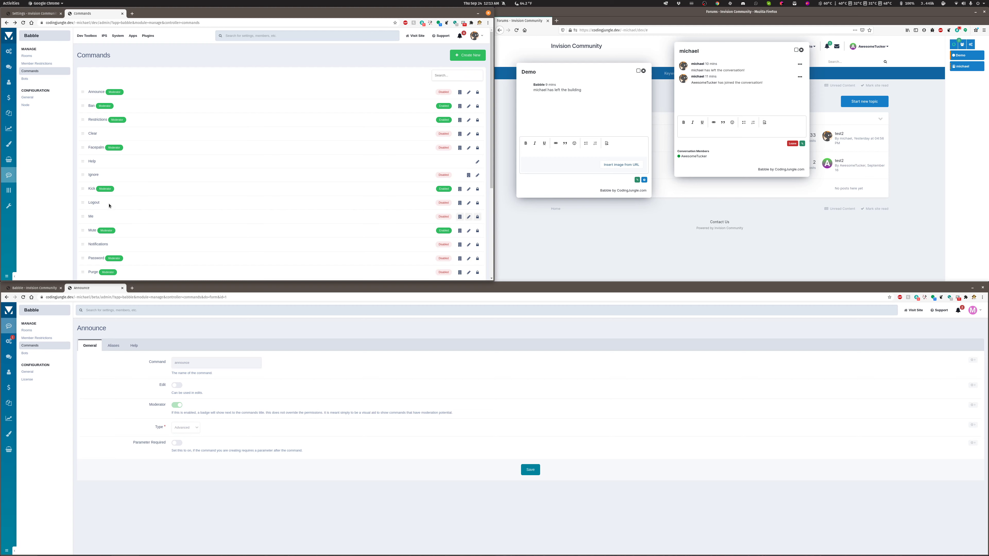
scroll(123, 264, down, 1)
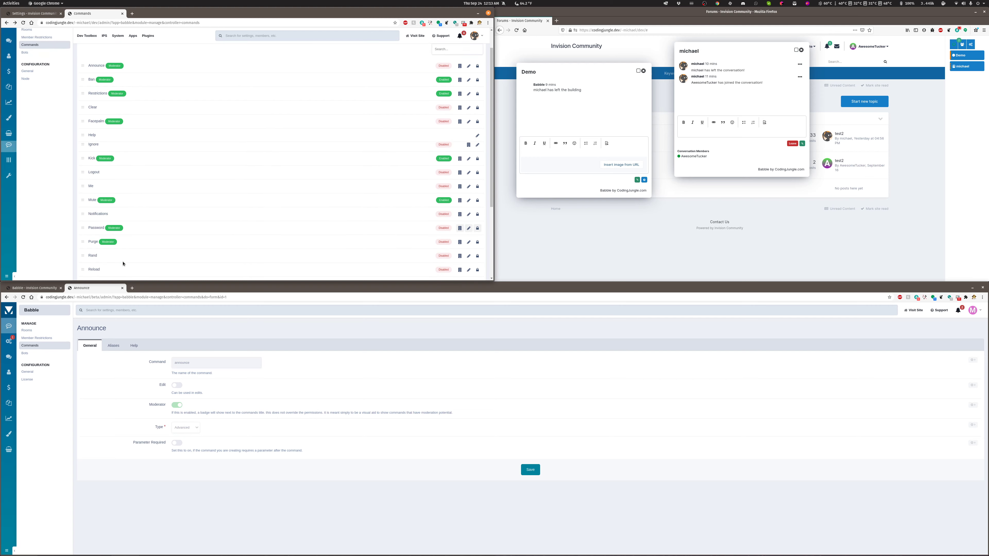
scroll(124, 264, down, 1)
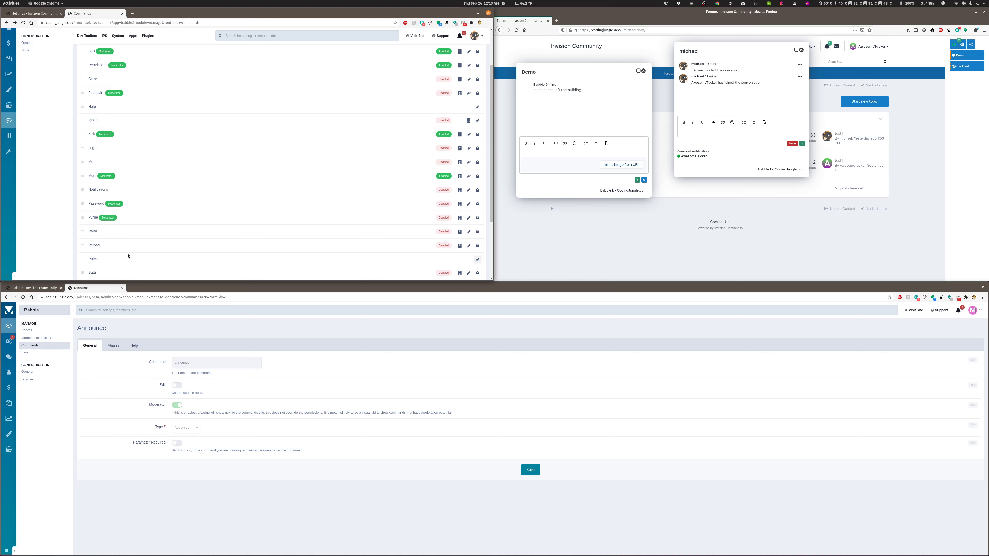
scroll(128, 256, down, 1)
scroll(117, 221, up, 3)
scroll(117, 221, down, 2)
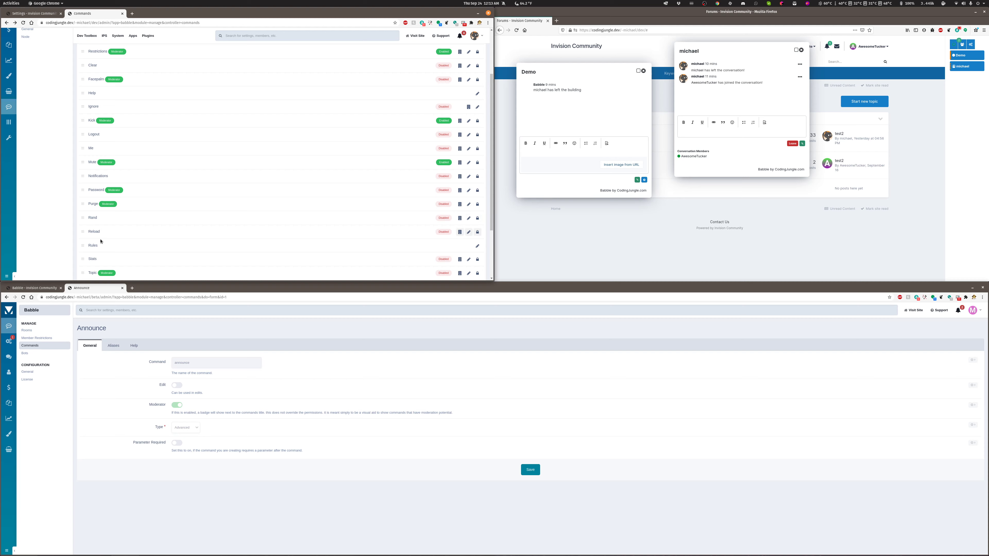
scroll(109, 244, down, 1)
scroll(108, 244, down, 3)
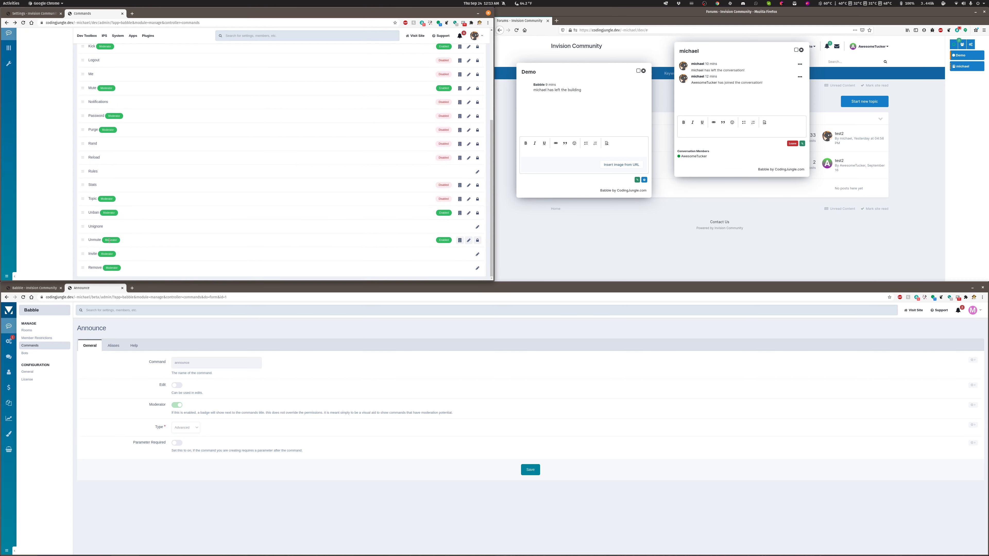
scroll(108, 195, up, 6)
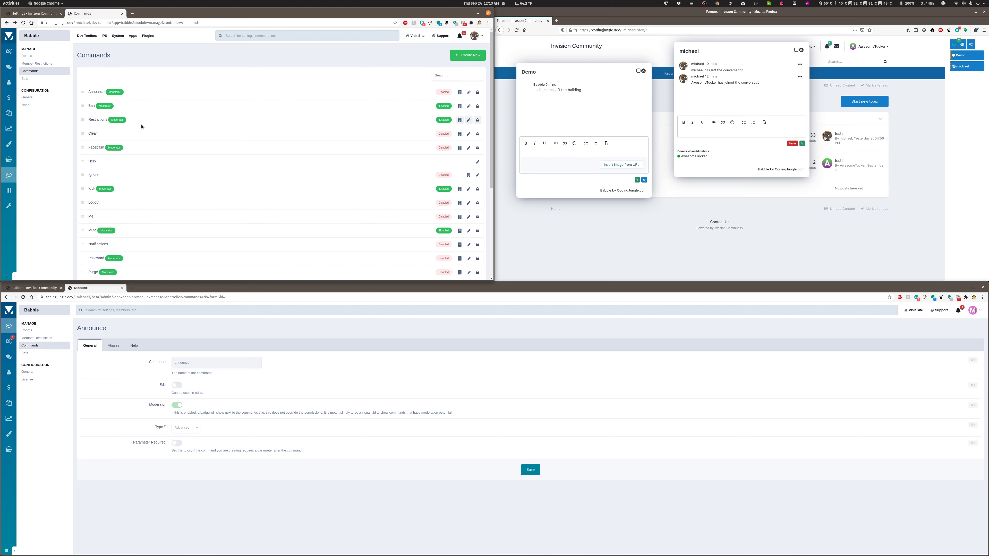
scroll(142, 113, down, 3)
scroll(143, 124, down, 2)
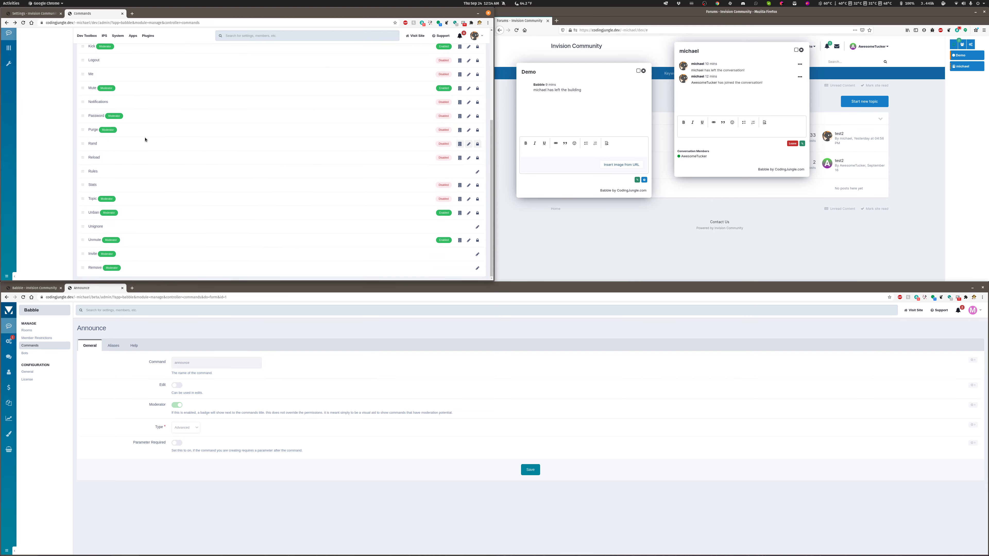
scroll(145, 139, up, 5)
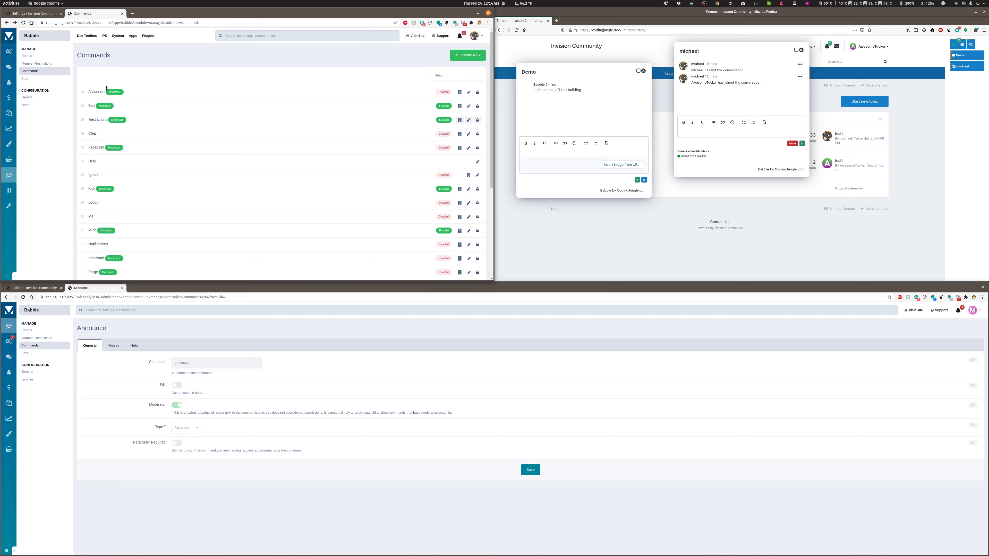
- Compare the Member Restrictions pages of both sites and filter the first site's list by mutes and by bans
click(36, 63)
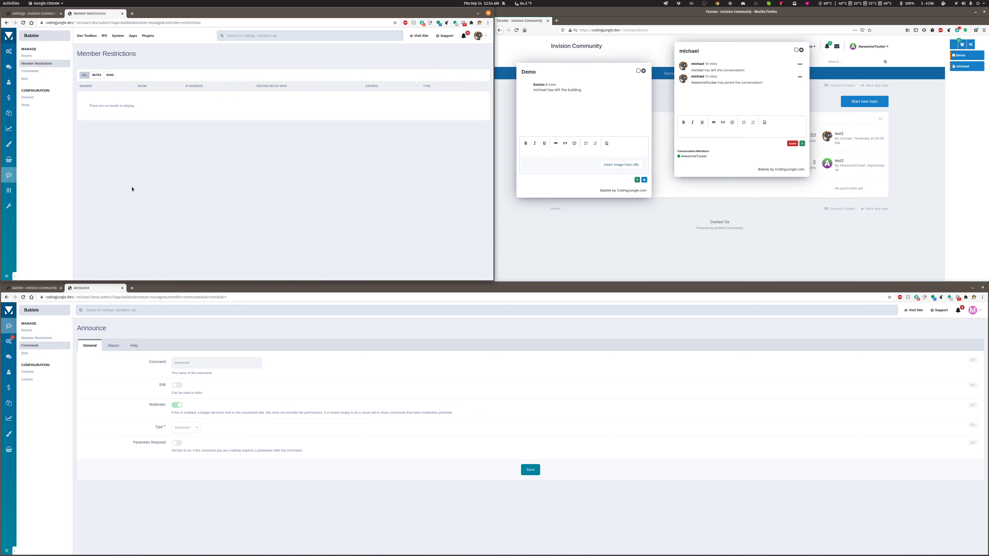
click(37, 338)
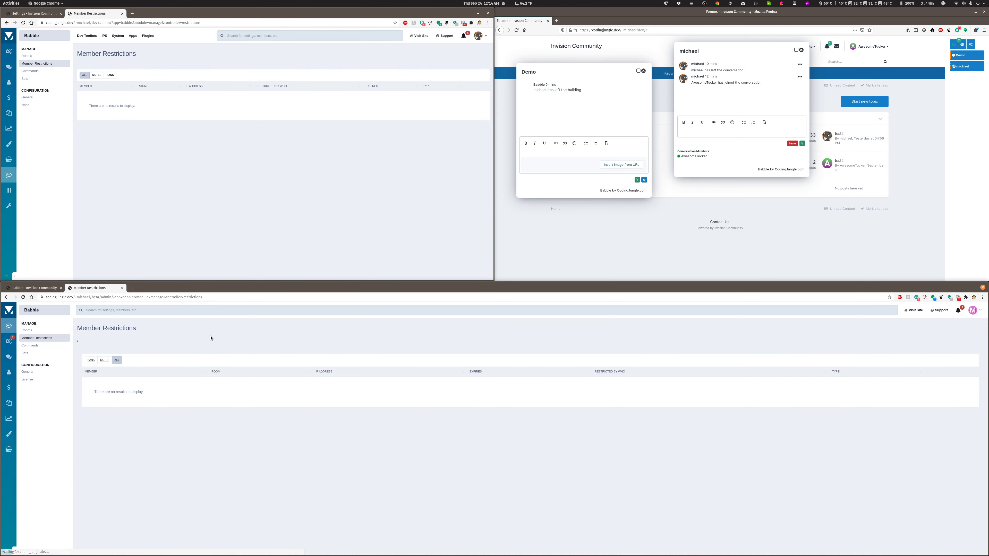
click(97, 75)
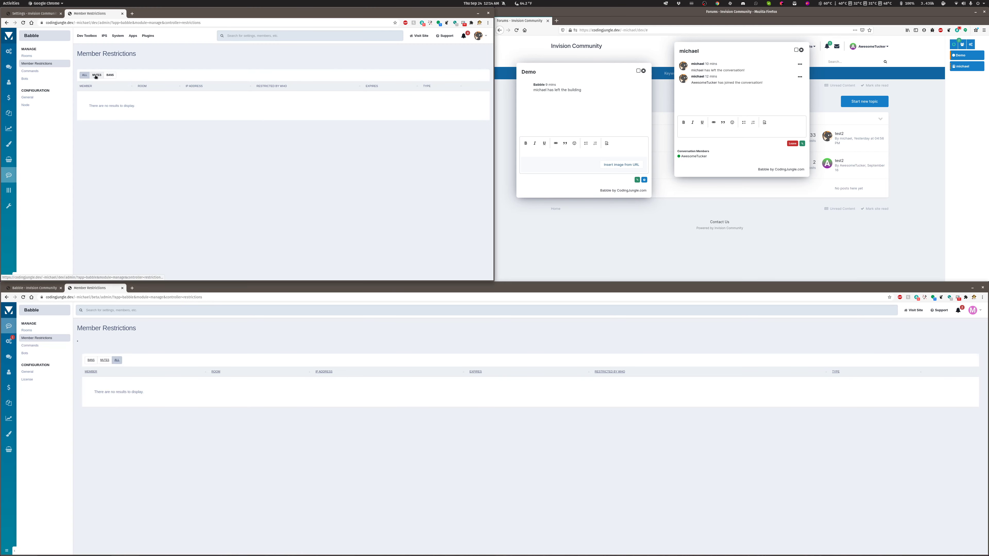
click(109, 75)
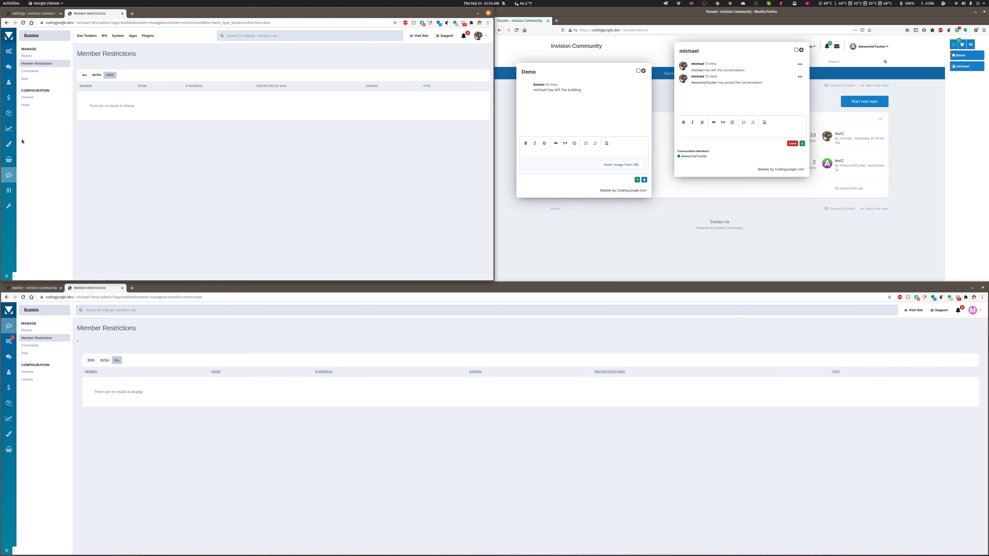
- Open the Demo room for editing on both sites to compare its General settings
click(30, 58)
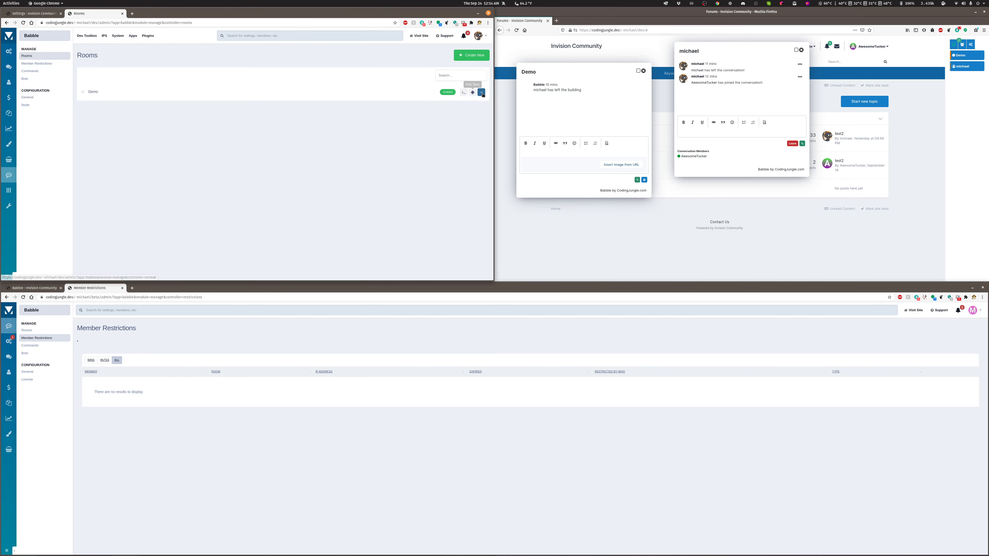
click(481, 92)
click(452, 106)
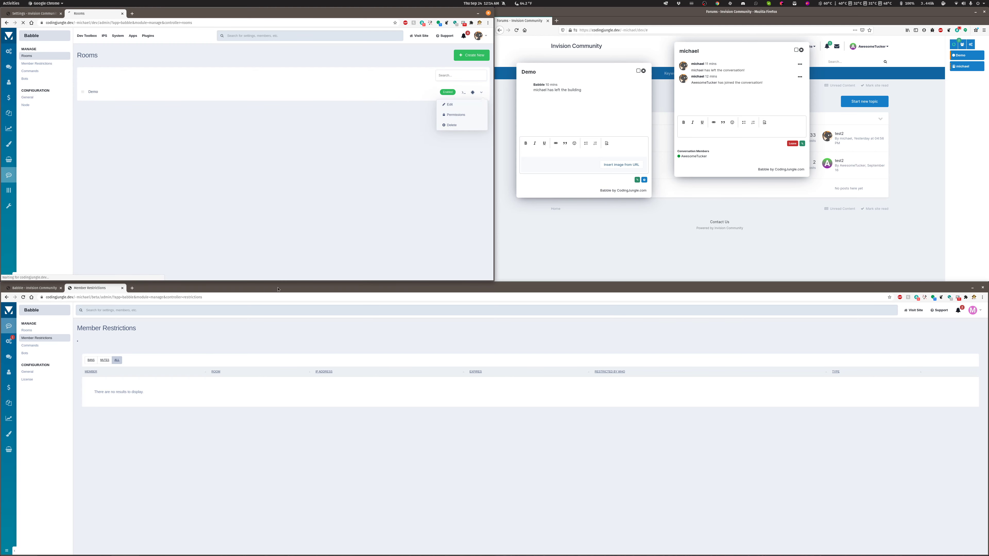
click(30, 333)
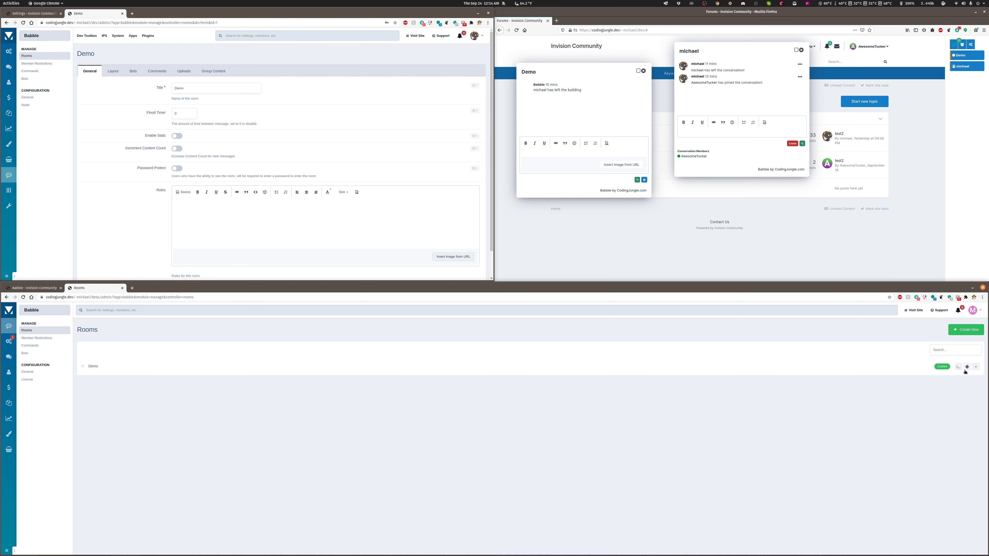
click(976, 367)
click(958, 380)
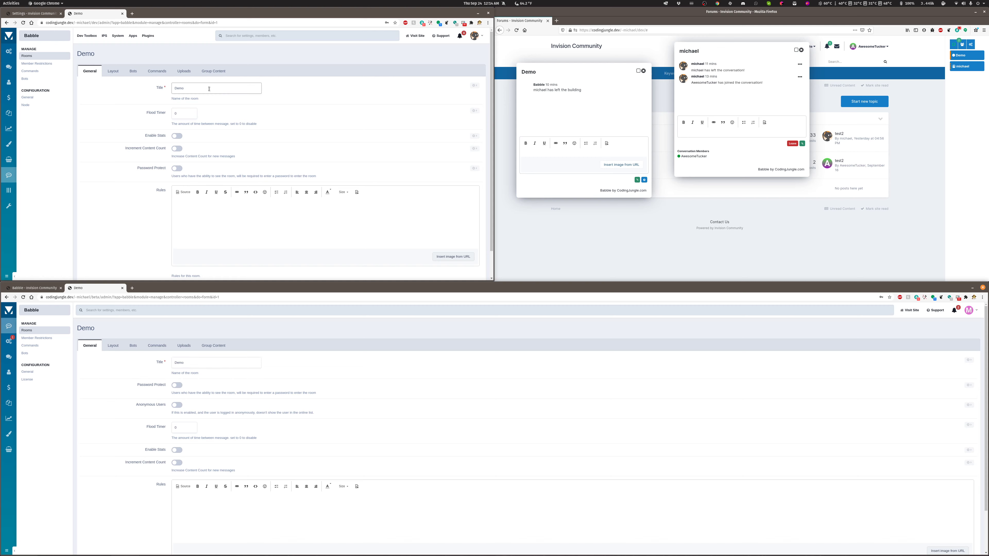
- Switch the first site's Password Protect option on and back off, and compare the Demo room's Layout settings on both sites
click(181, 170)
click(181, 171)
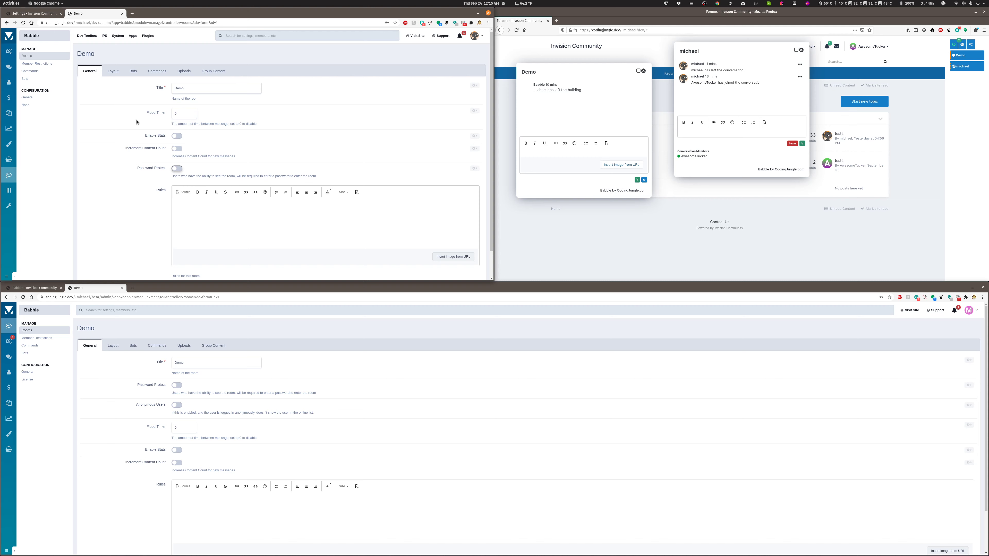
click(113, 71)
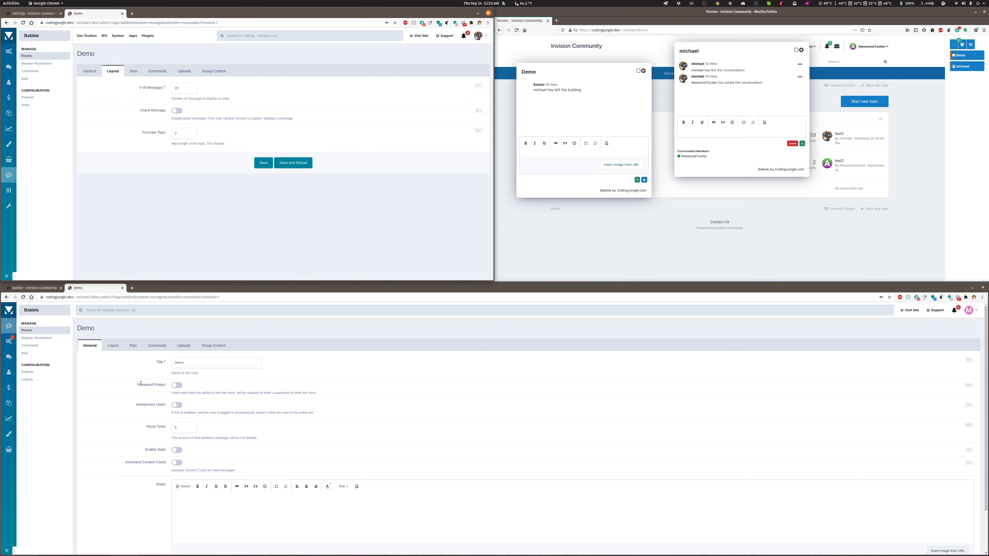
click(113, 345)
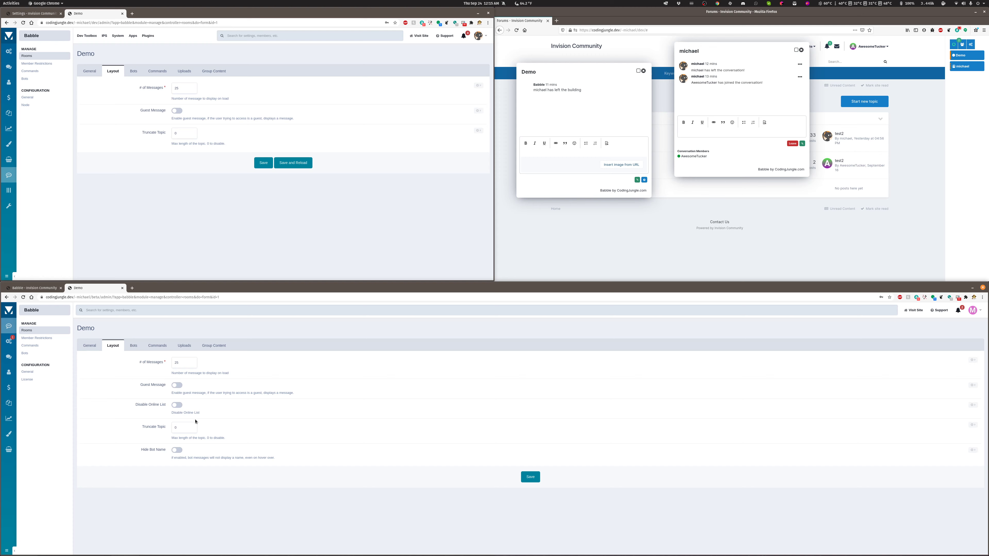
- Review the first site's Demo room Bots, Commands, Uploads and Group Content settings, comparing Uploads with the second site
click(133, 72)
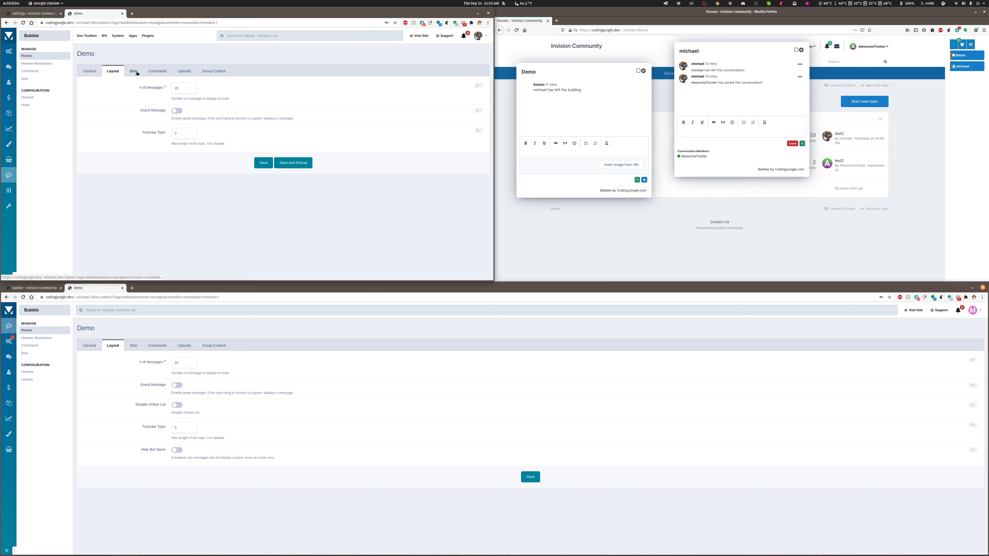
click(158, 72)
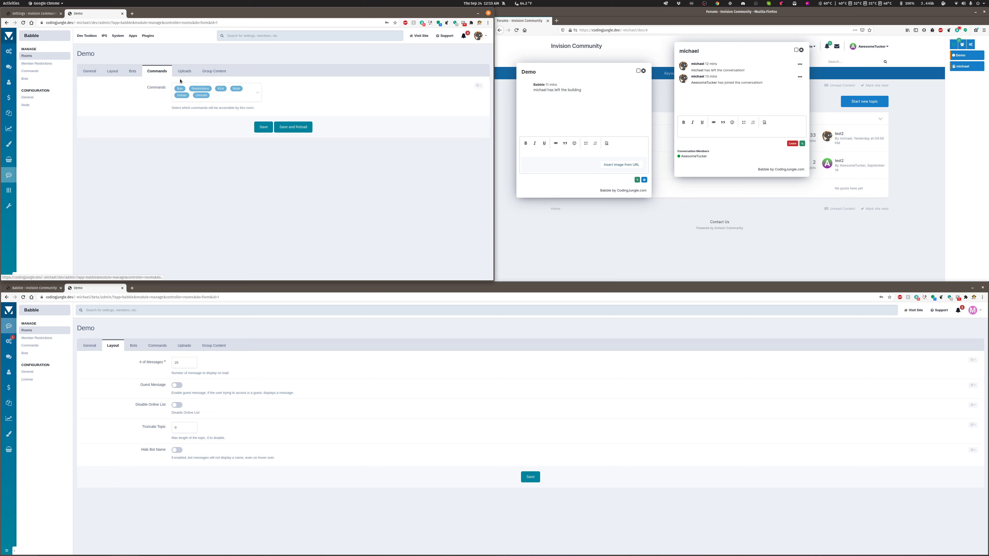
click(186, 73)
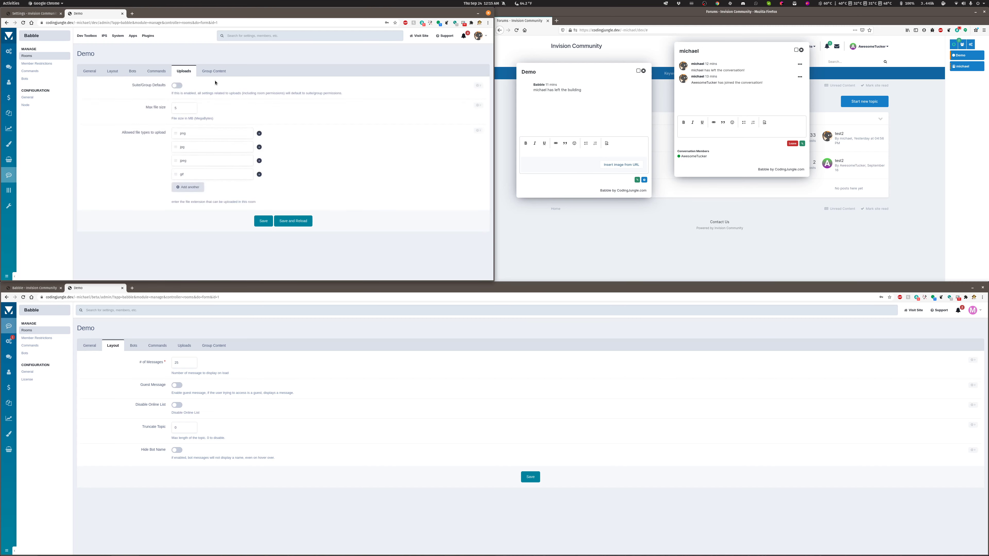
click(184, 346)
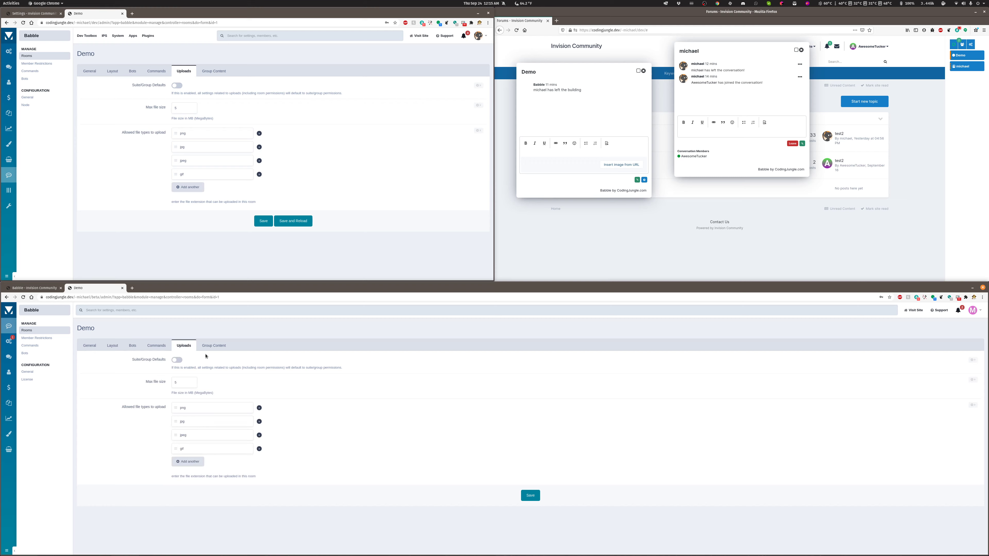
click(221, 71)
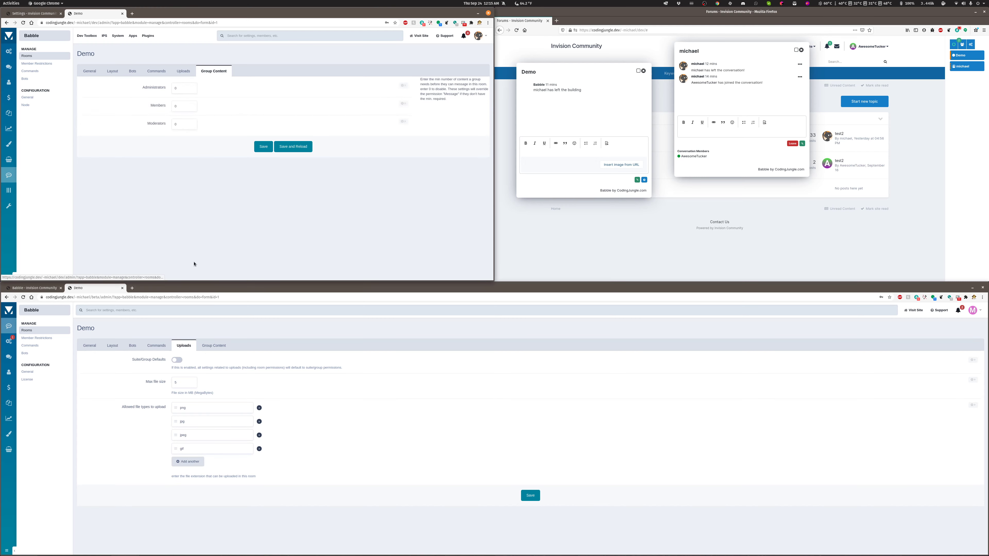
- Open the Administrators member group for editing on the second site and look through its group settings
click(37, 63)
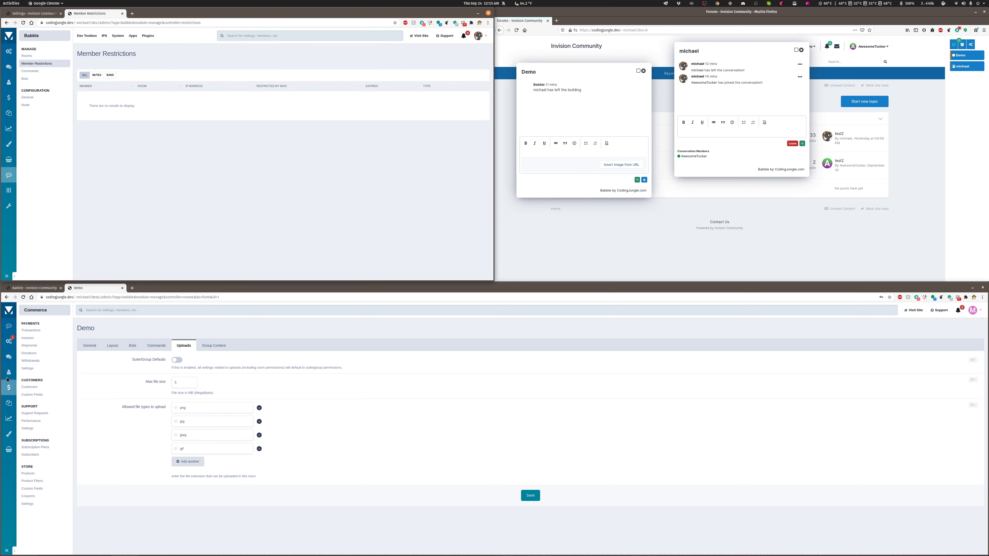
click(27, 338)
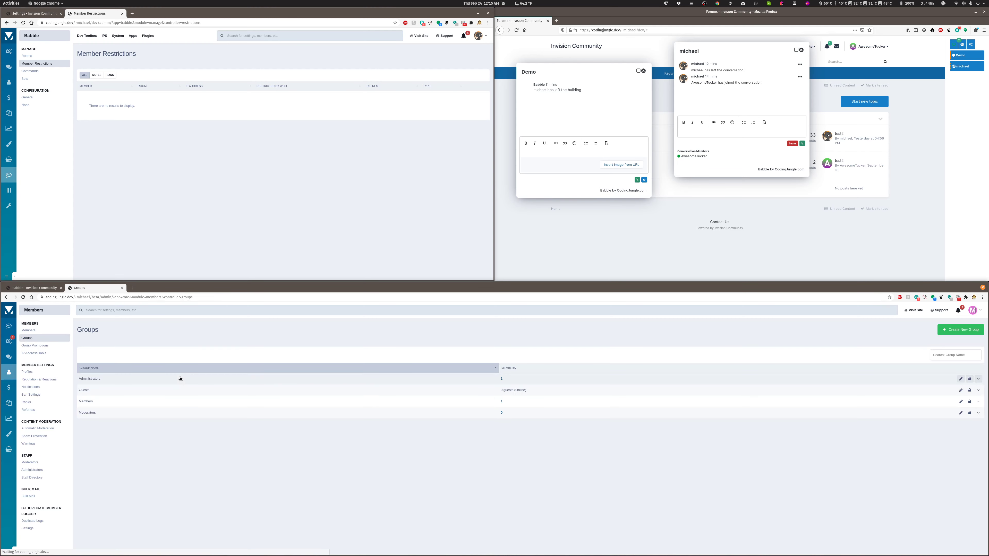
click(201, 382)
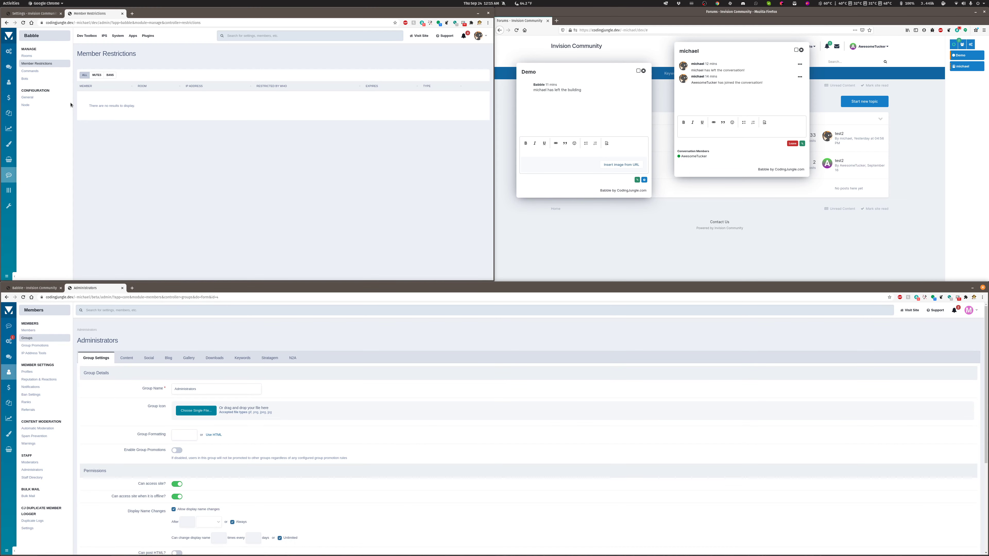
scroll(143, 409, down, 3)
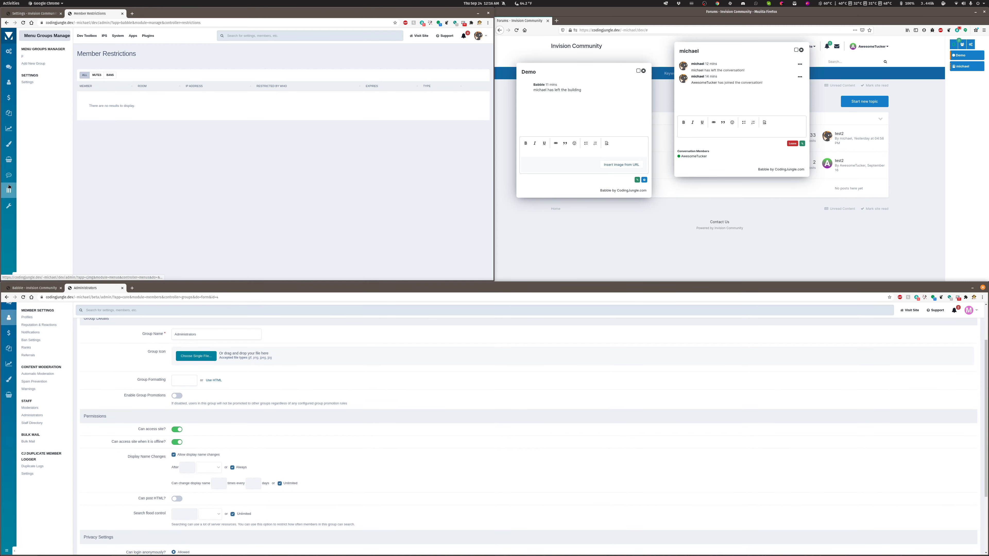
- Open the Administrators member group on the first site and examine its Babble permissions
mouse_move(8, 82)
click(28, 63)
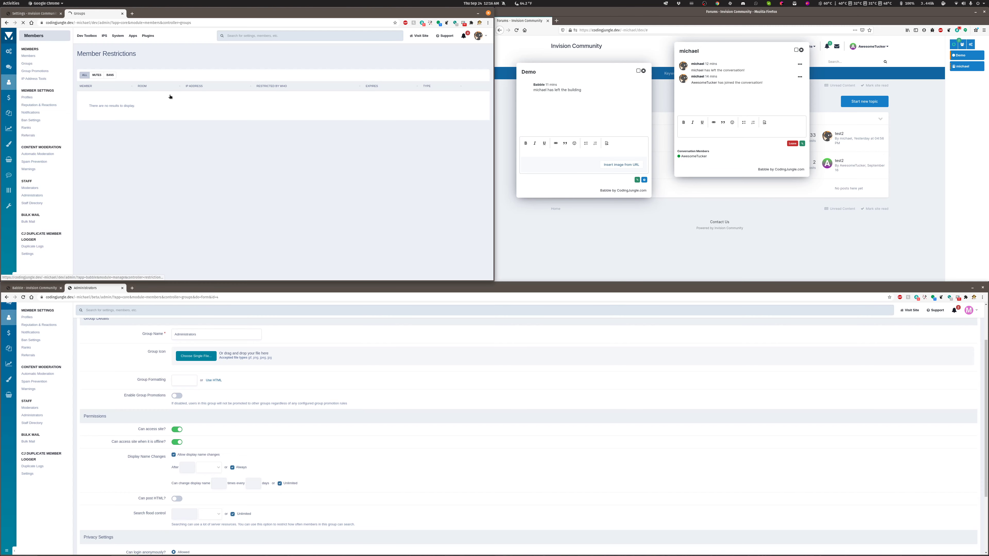
click(95, 103)
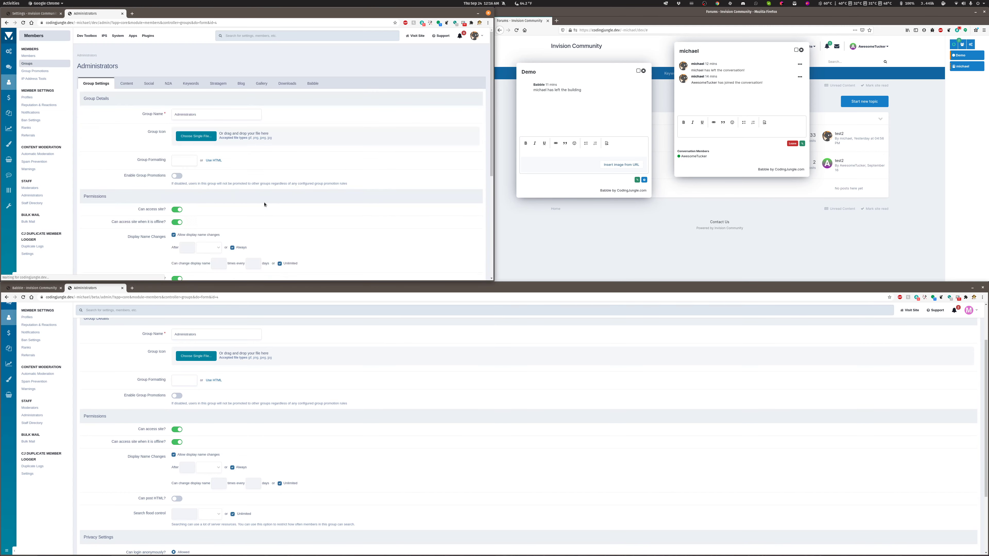
click(312, 83)
- Open the second site's Babble Rooms list and display the Demo room's permissions
scroll(336, 387, up, 2)
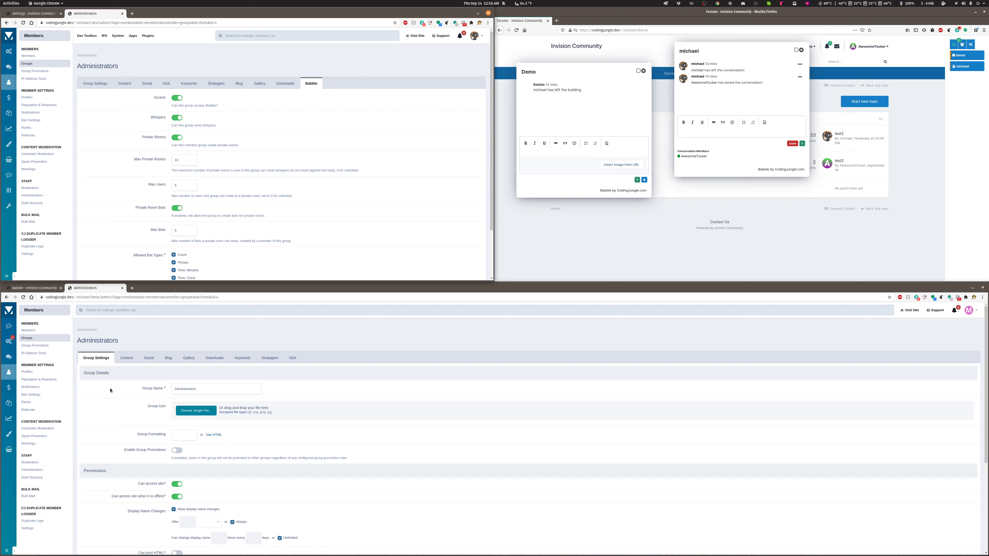
click(11, 342)
click(10, 358)
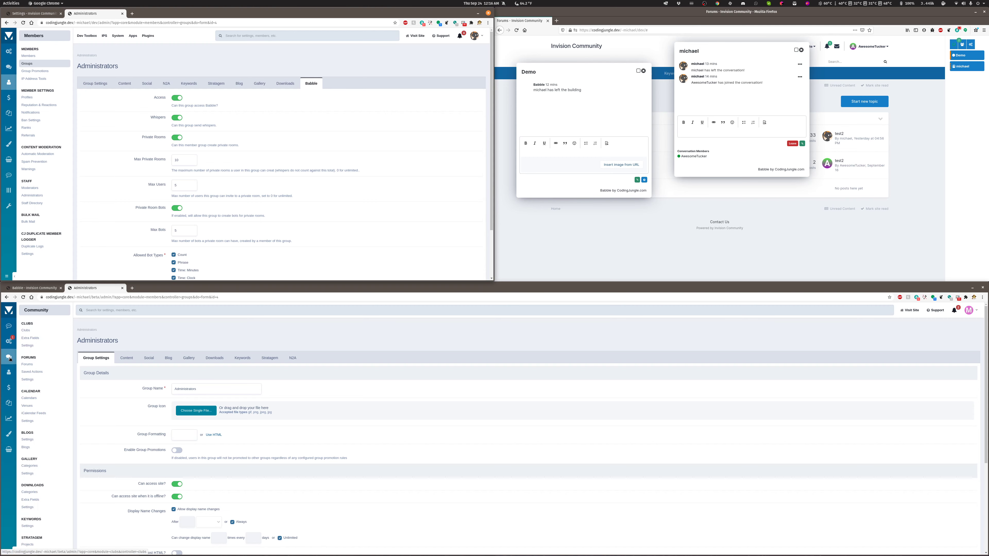
mouse_move(11, 433)
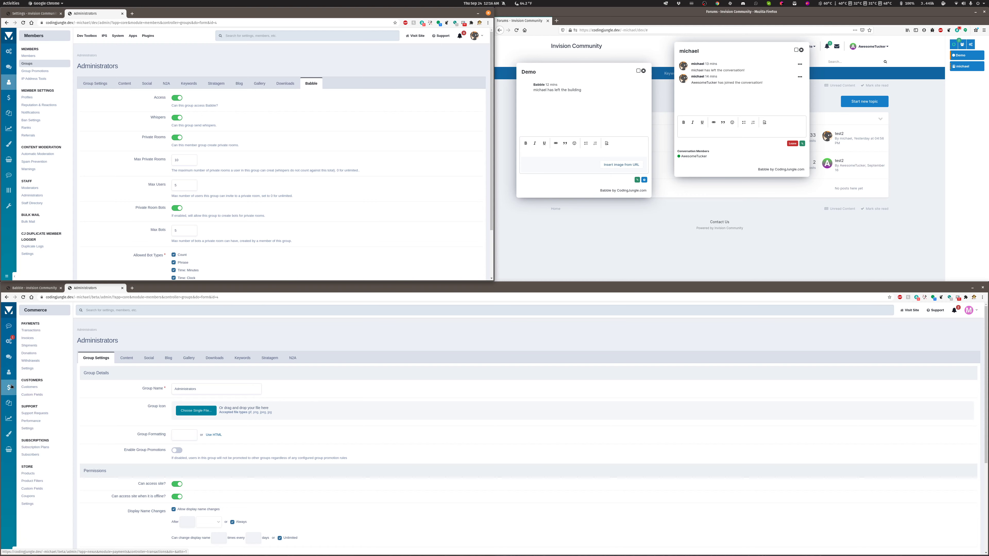
mouse_move(12, 358)
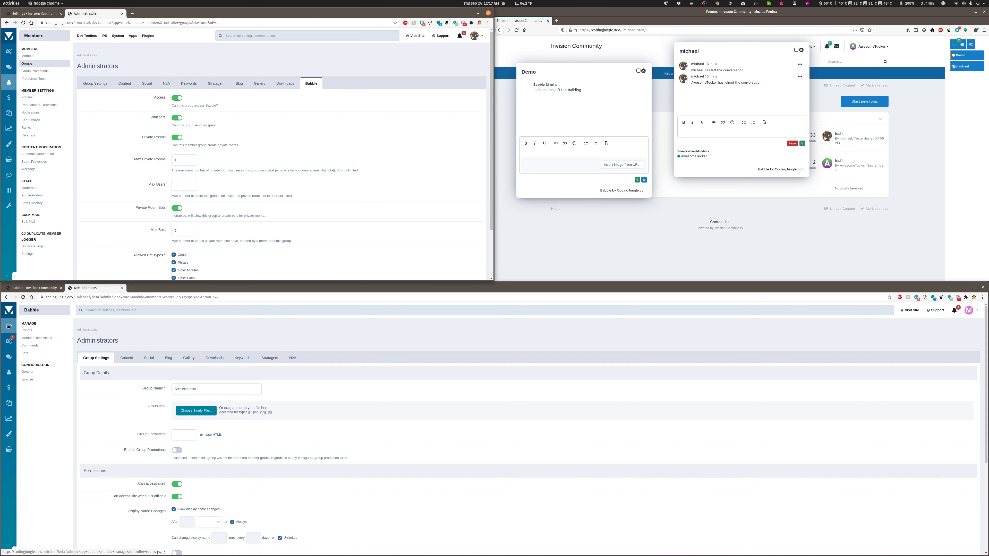
click(27, 330)
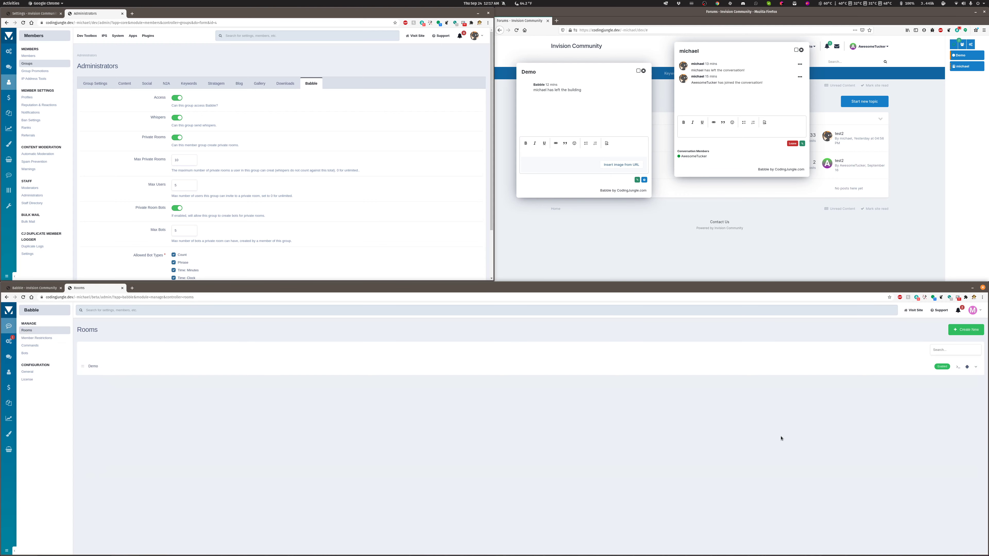
click(975, 367)
click(950, 389)
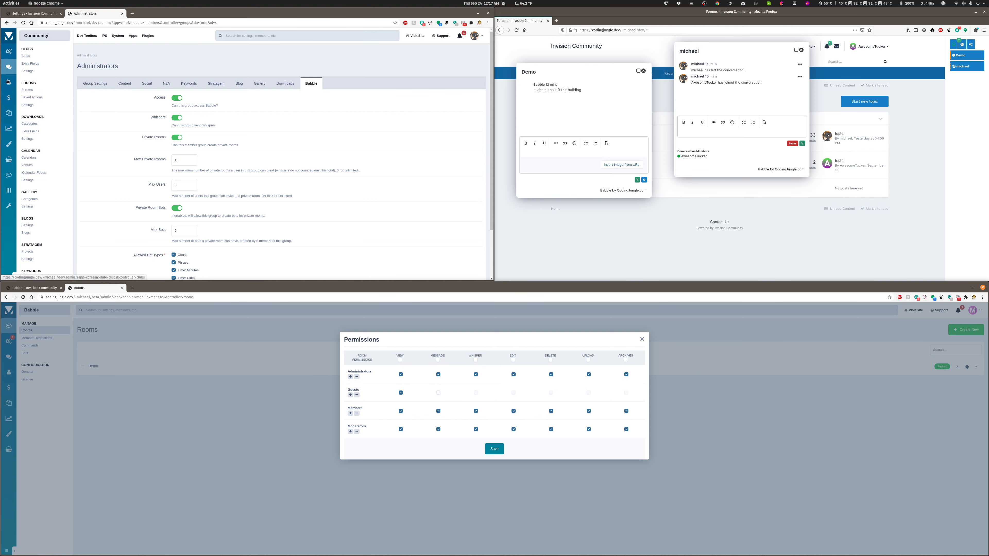
- Open the first site's Babble Rooms list in a new tab and display the Demo room's permissions for comparison
mouse_move(11, 175)
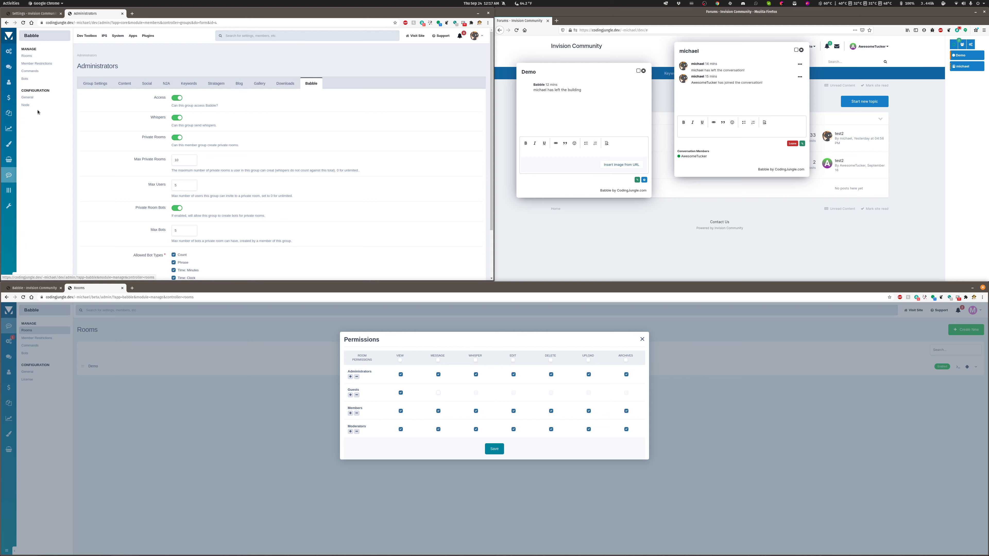
right_click(27, 56)
click(51, 59)
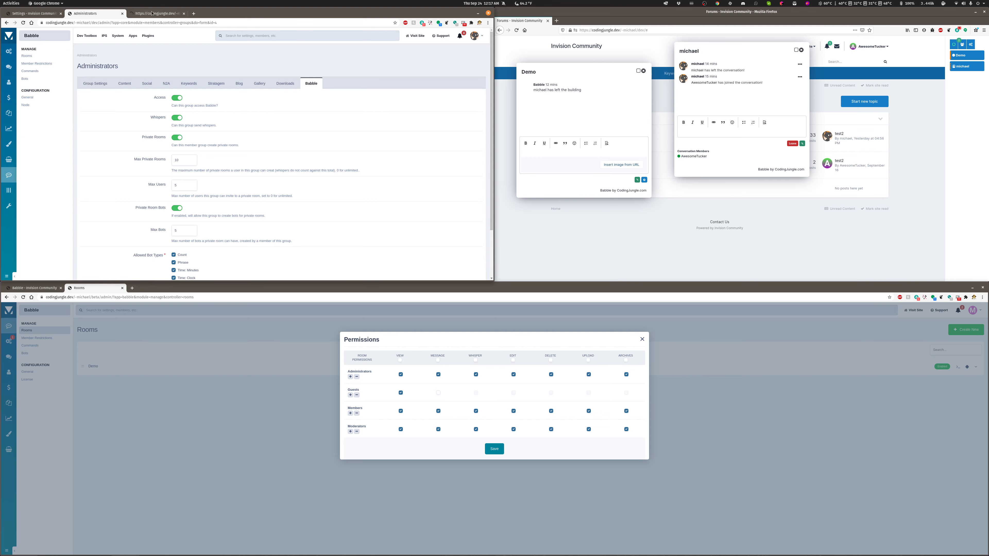
click(151, 13)
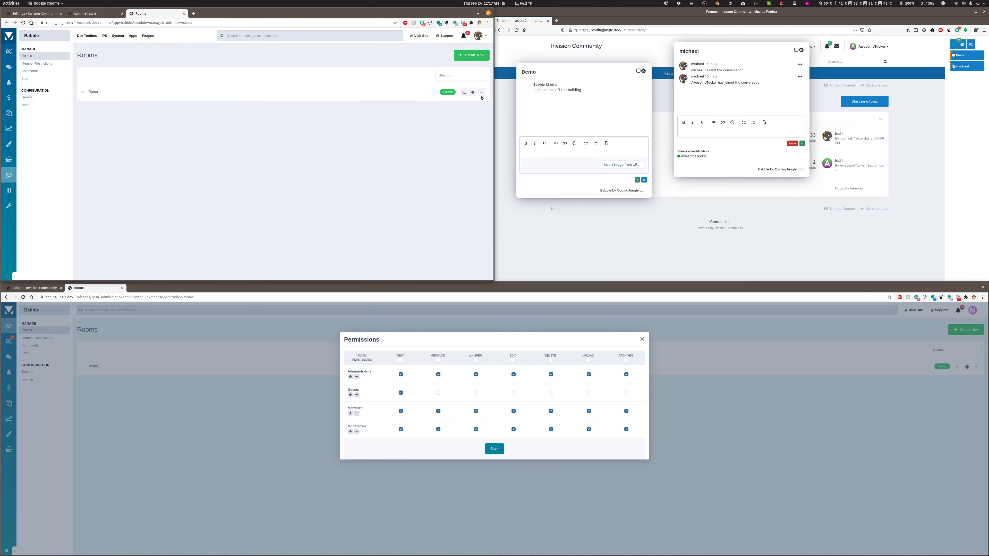
click(482, 94)
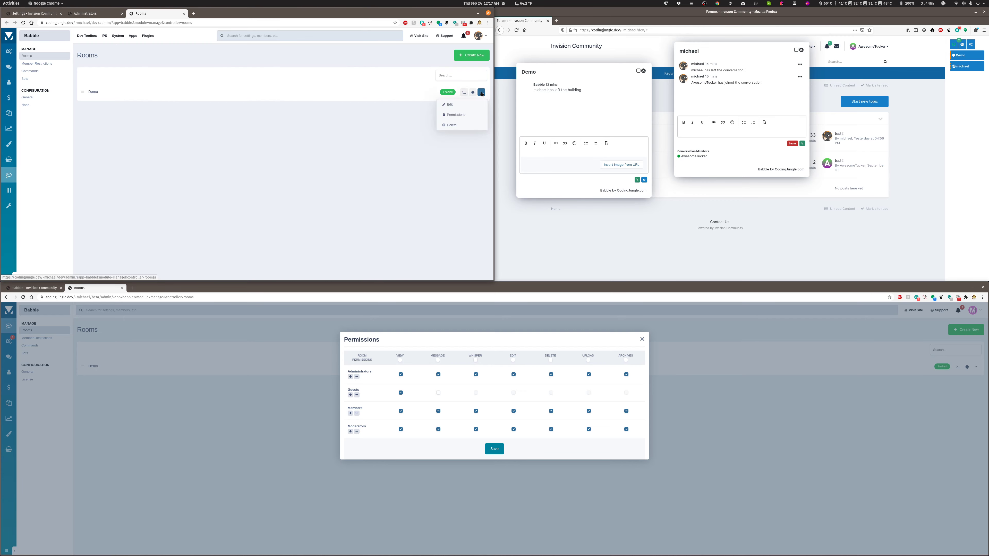
click(453, 117)
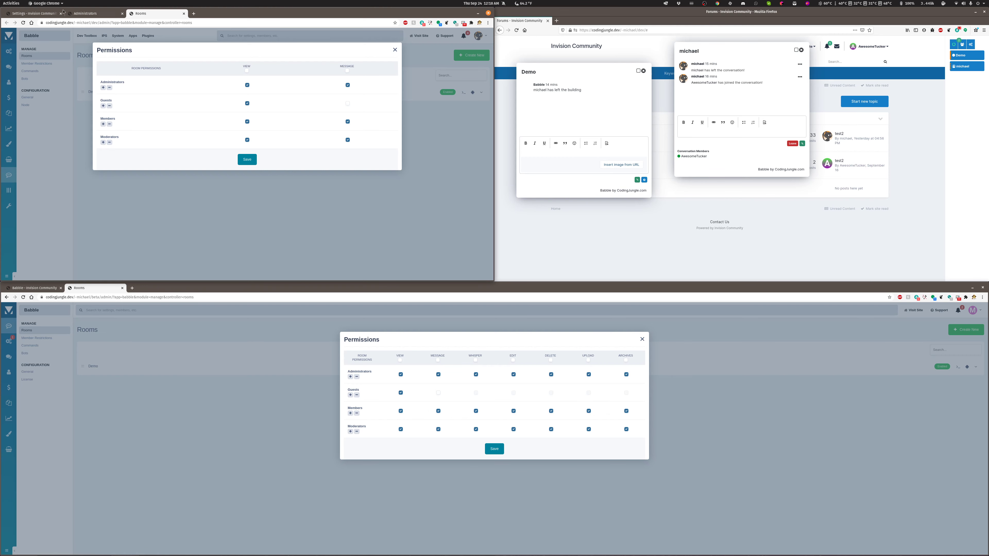
- Return to the first site's Administrators group and review its Babble limits for private rooms, users, bots and allowed bot types
click(84, 14)
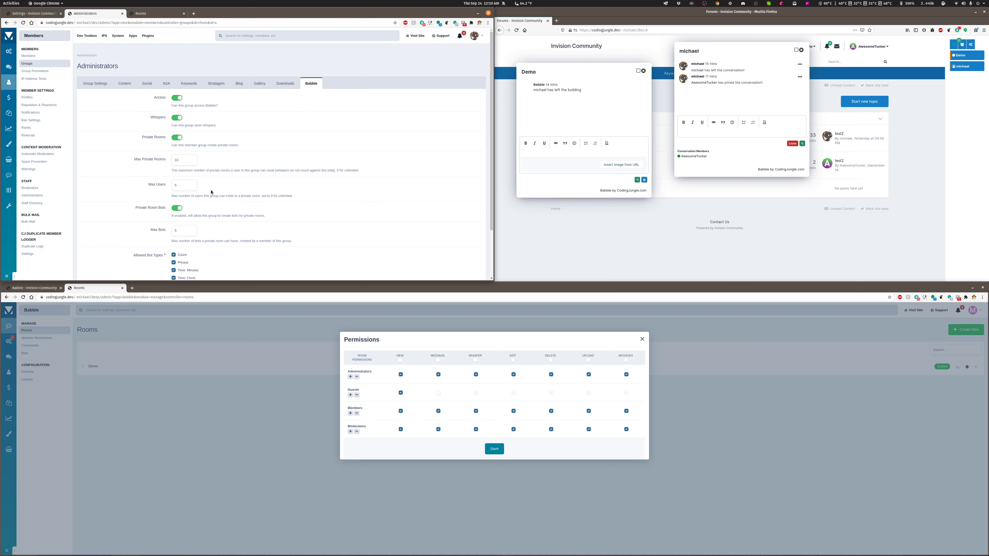
click(182, 185)
scroll(164, 187, down, 2)
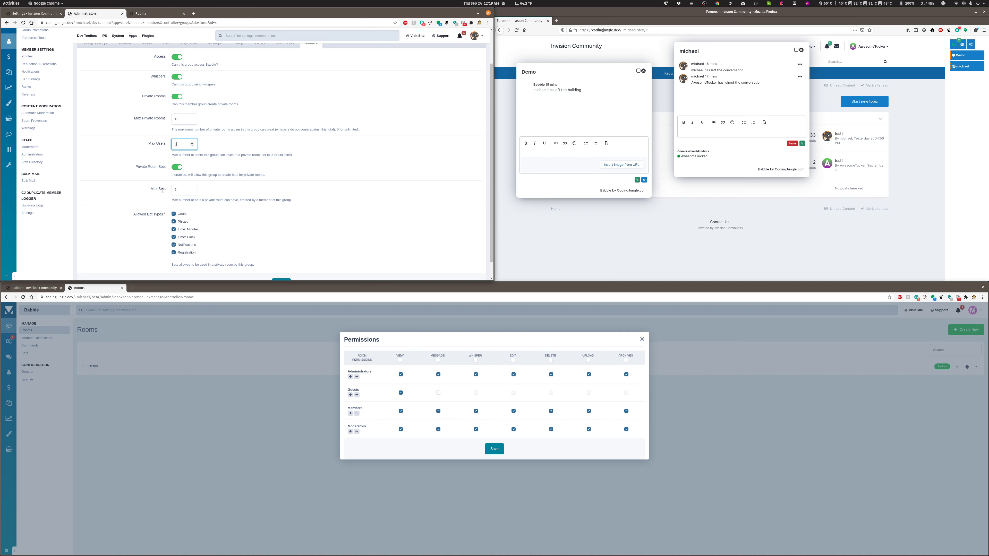
scroll(175, 248, down, 1)
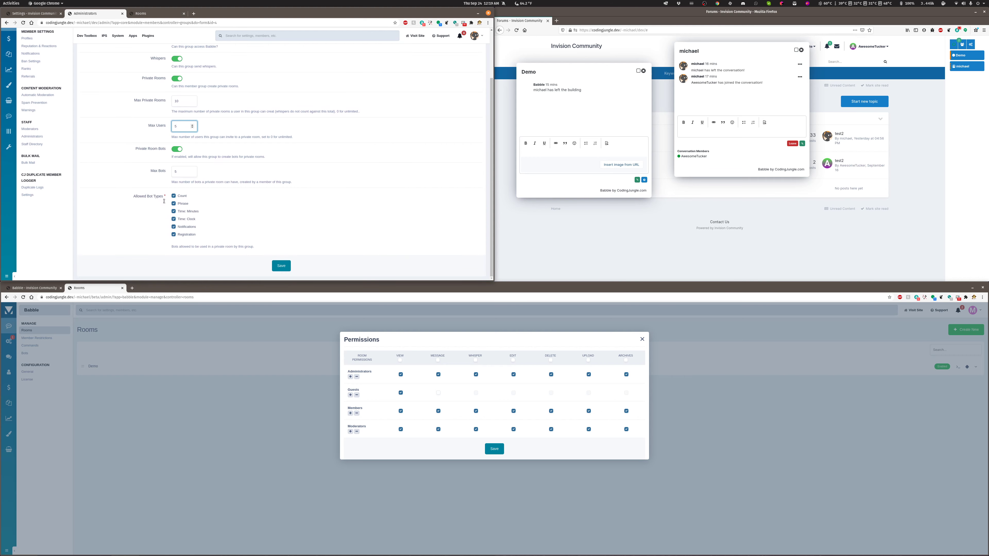
scroll(199, 233, up, 3)
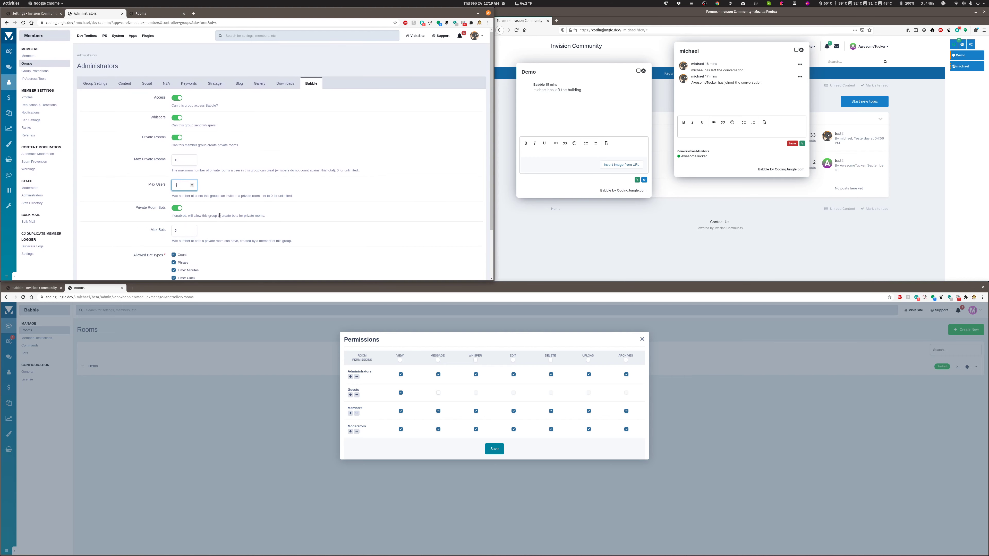
scroll(213, 203, down, 3)
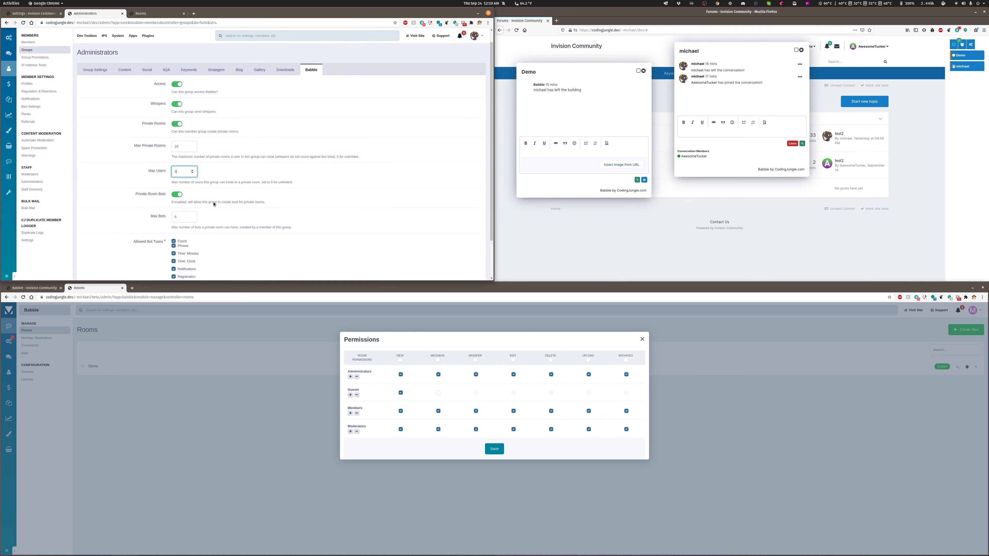
scroll(243, 207, up, 3)
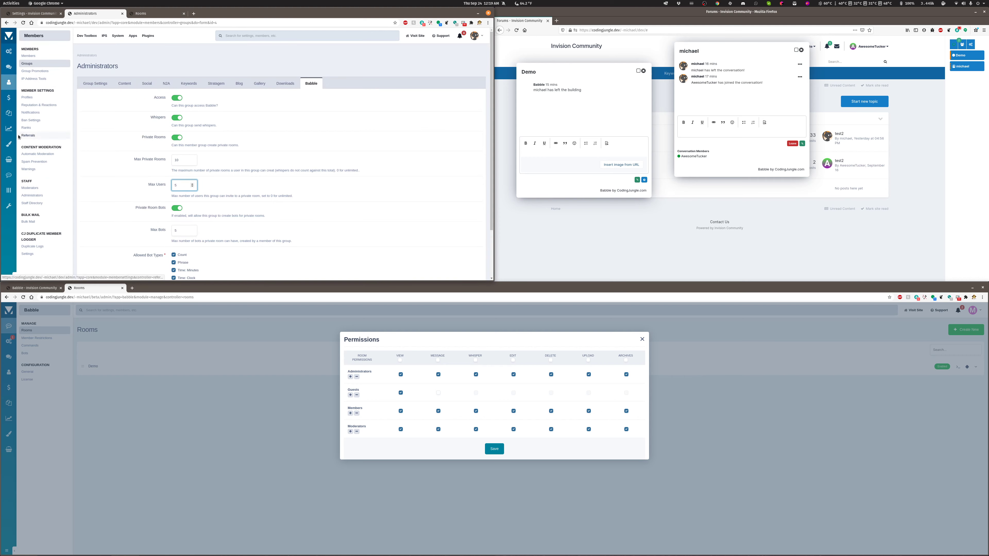
- Open the Administrators moderator entry on the first site and switch its permissions to Restricted to view the available permission categories
mouse_move(7, 98)
click(35, 189)
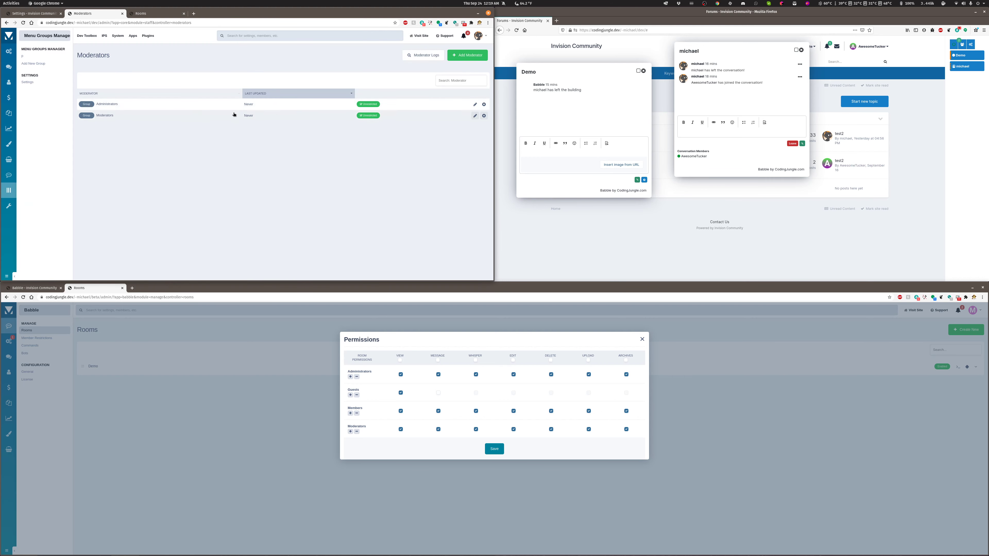
click(474, 105)
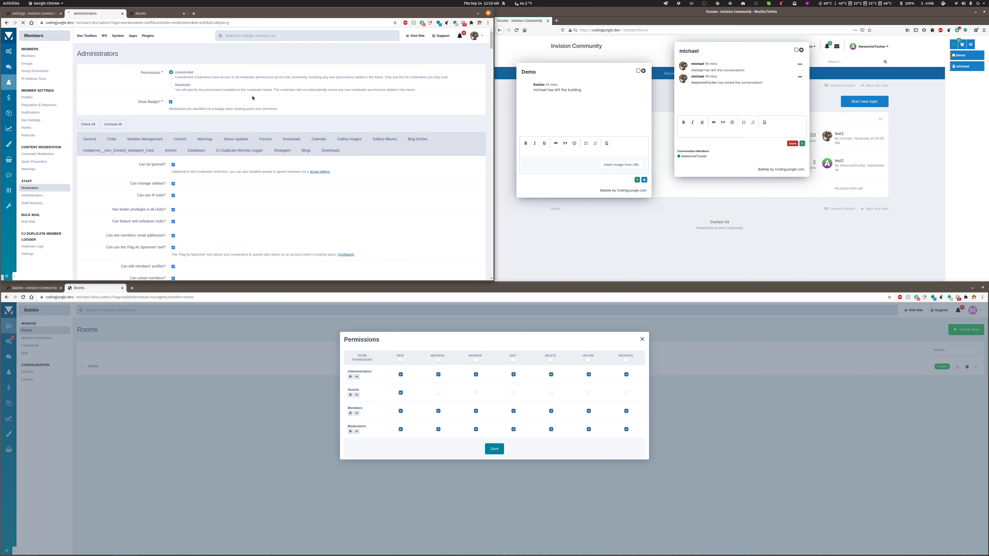
click(171, 85)
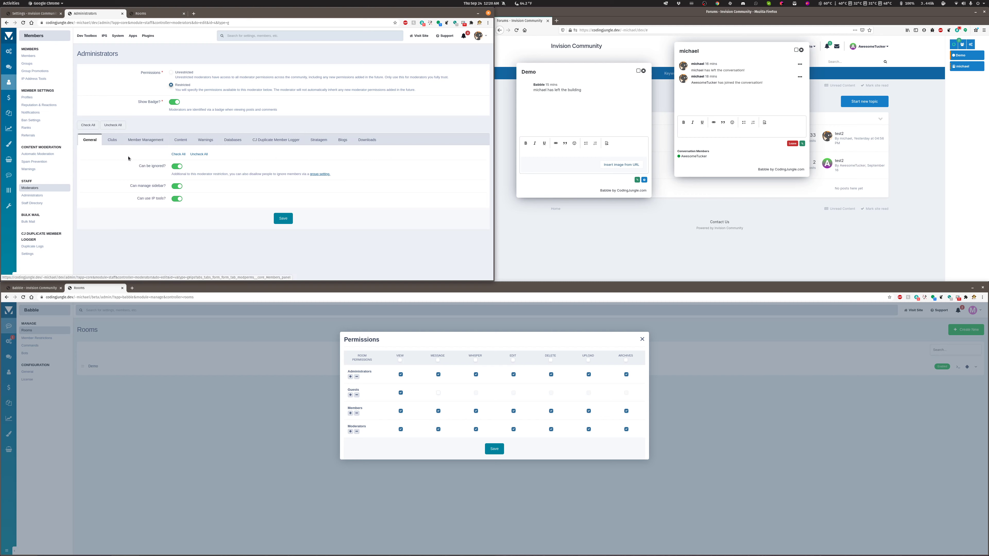
- Add the Members group as an administrator on the first site
click(29, 196)
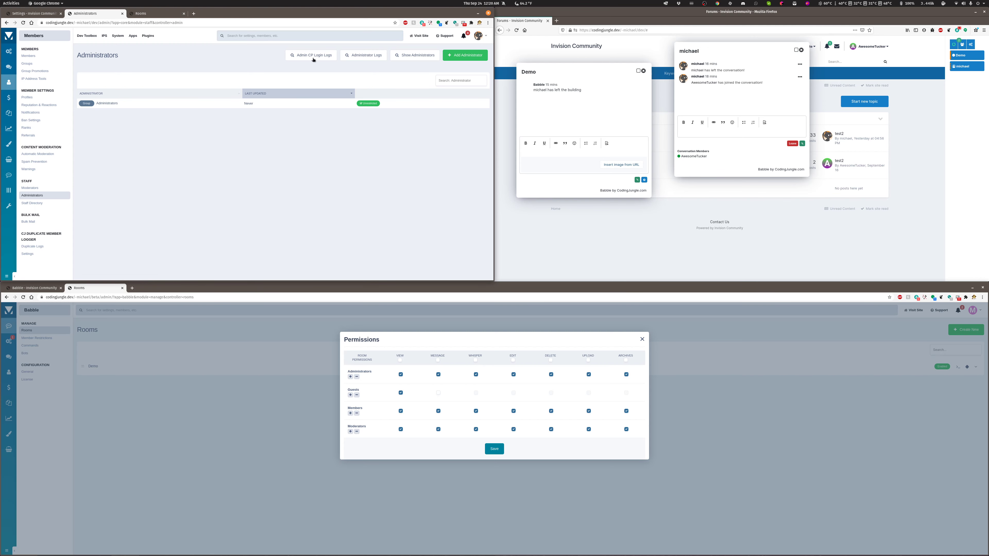
click(464, 55)
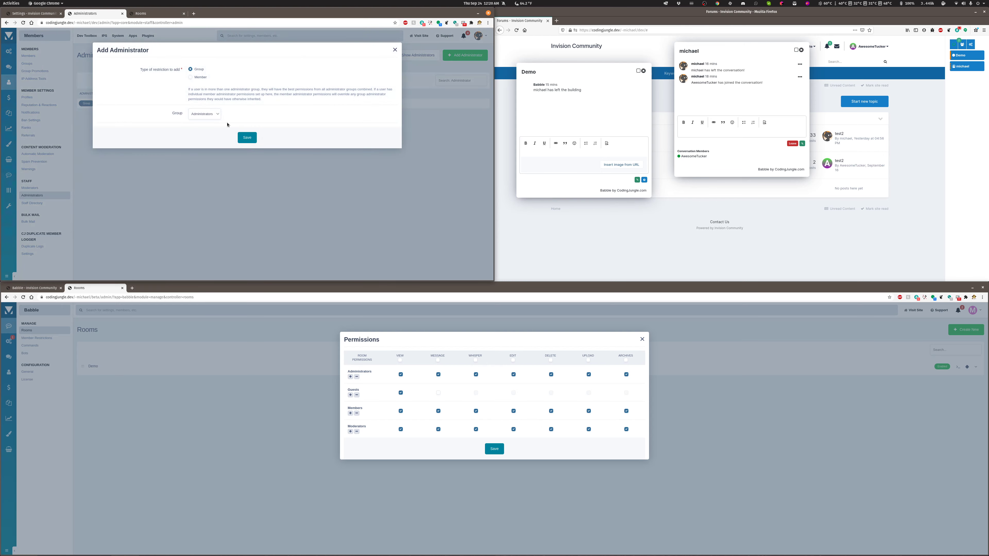
click(210, 118)
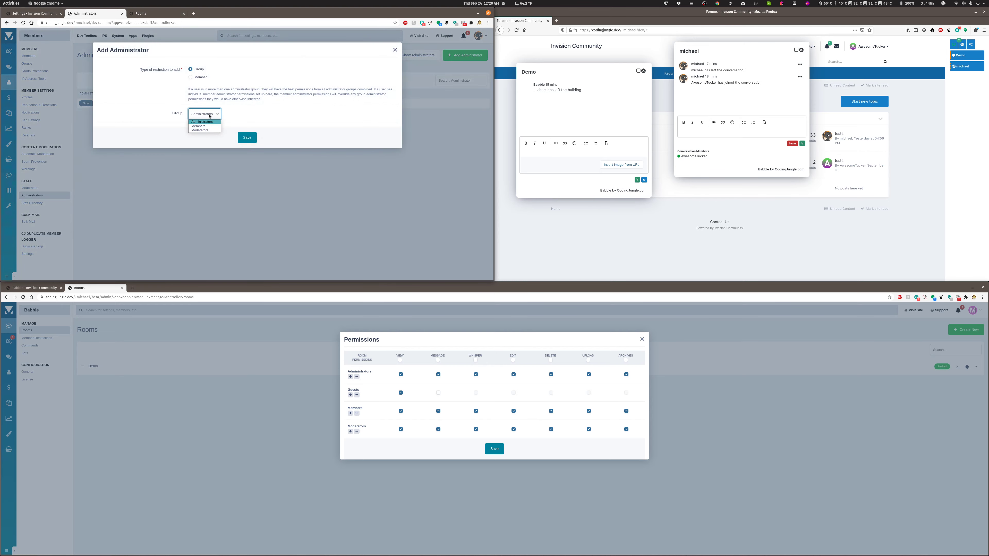
click(212, 130)
click(246, 138)
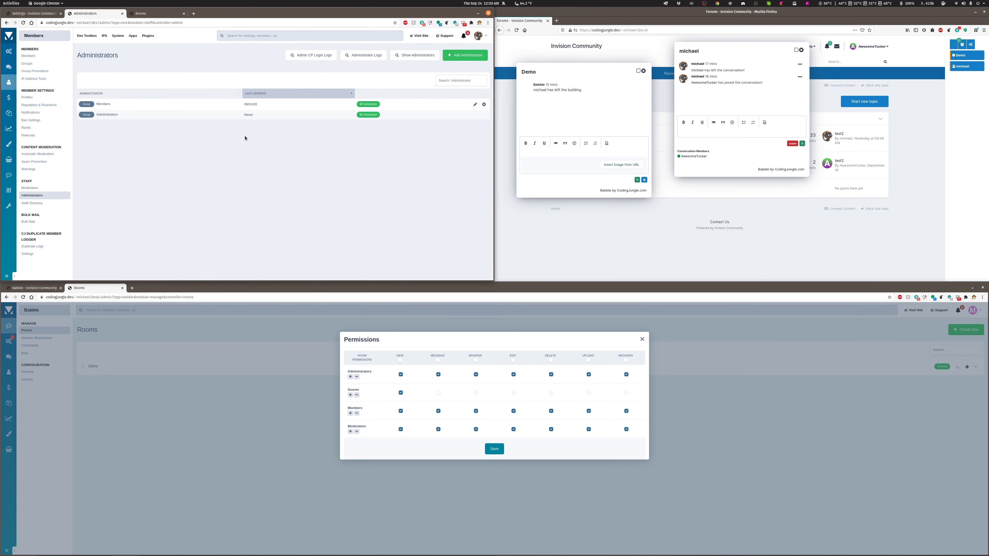
- Switch the Members administrator entry to Restricted and inspect its Babble permissions, toggling Manage Rooms off and back on
click(475, 104)
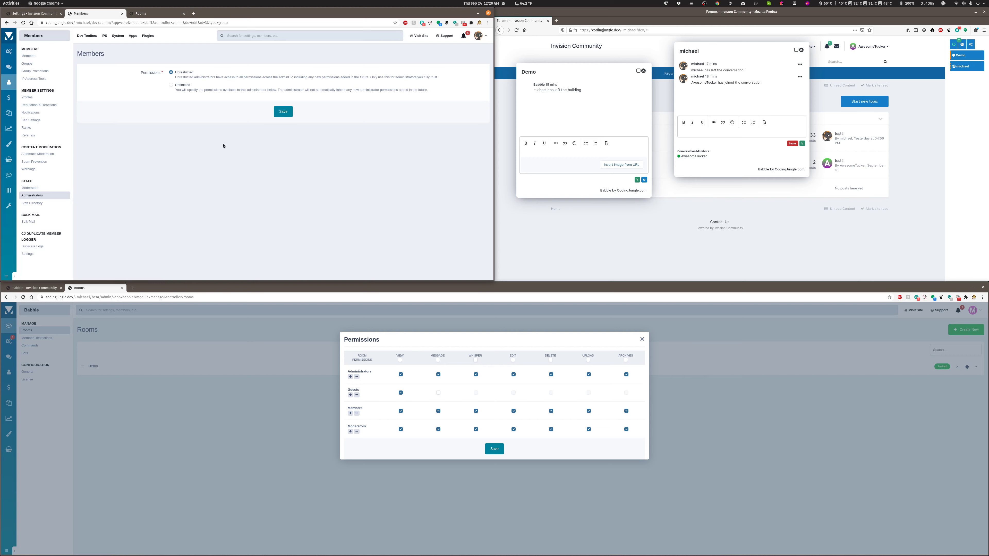
click(184, 85)
click(197, 121)
scroll(201, 173, down, 3)
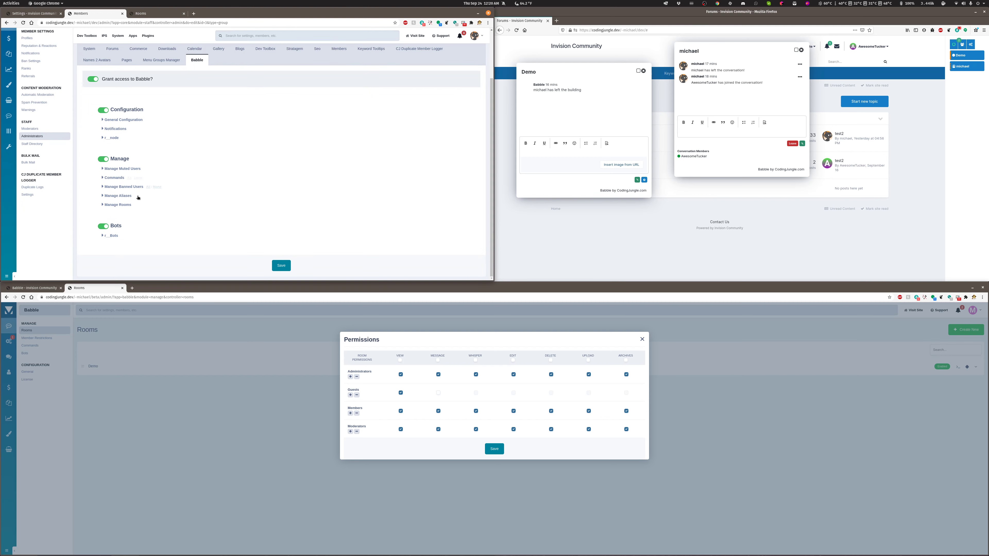
click(103, 205)
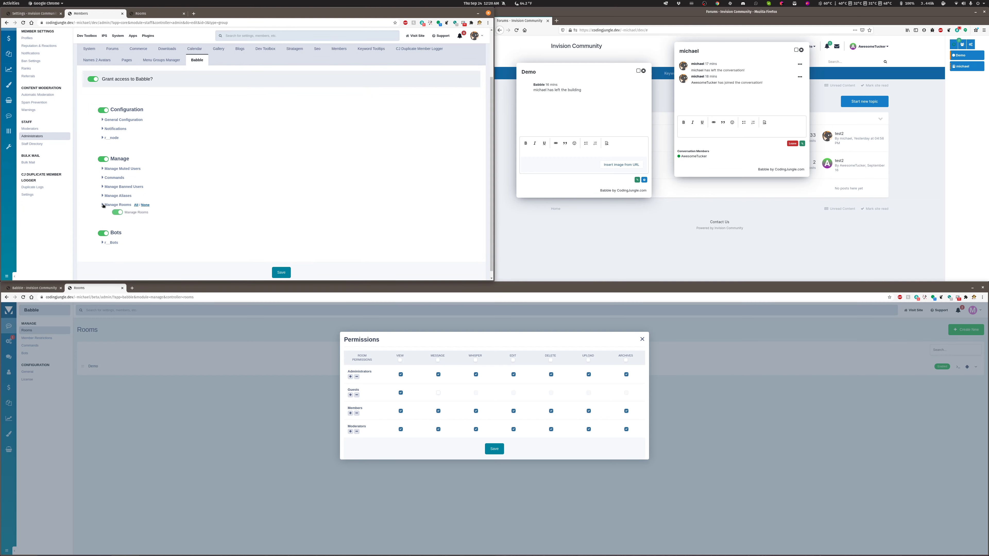
click(119, 214)
click(120, 214)
scroll(154, 208, up, 3)
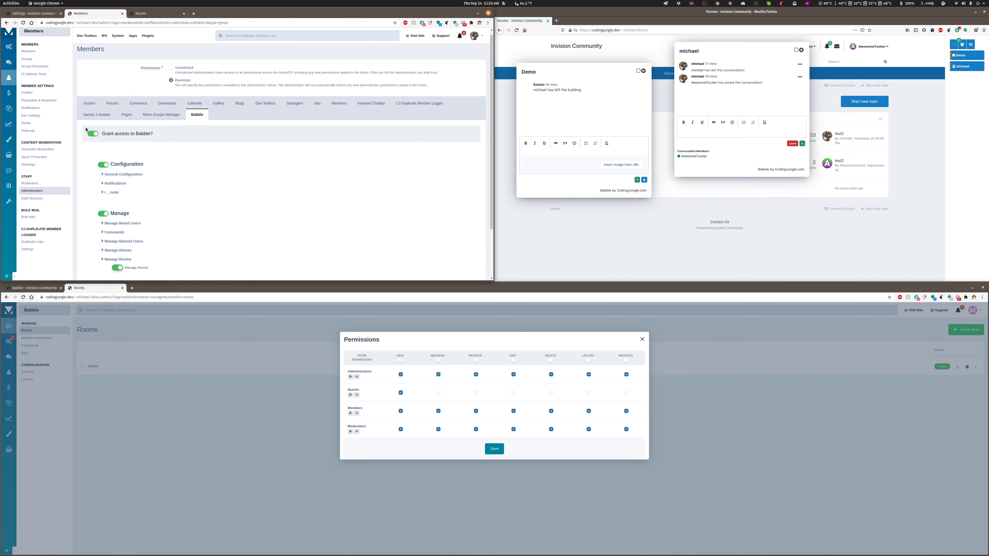
- Open the first site's Administrators member group and examine its Content settings, expanding the per-content-type choices for editing own content
click(33, 185)
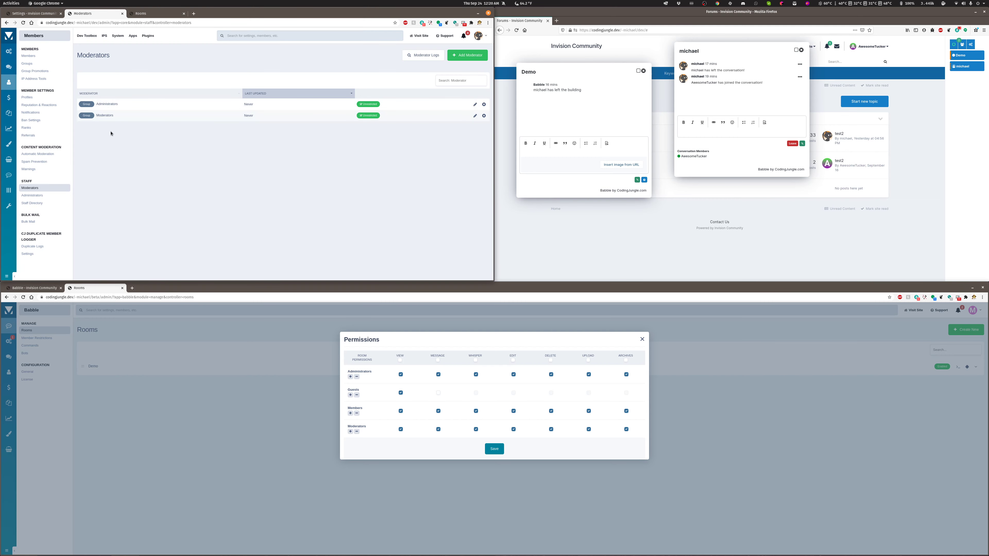
mouse_move(9, 206)
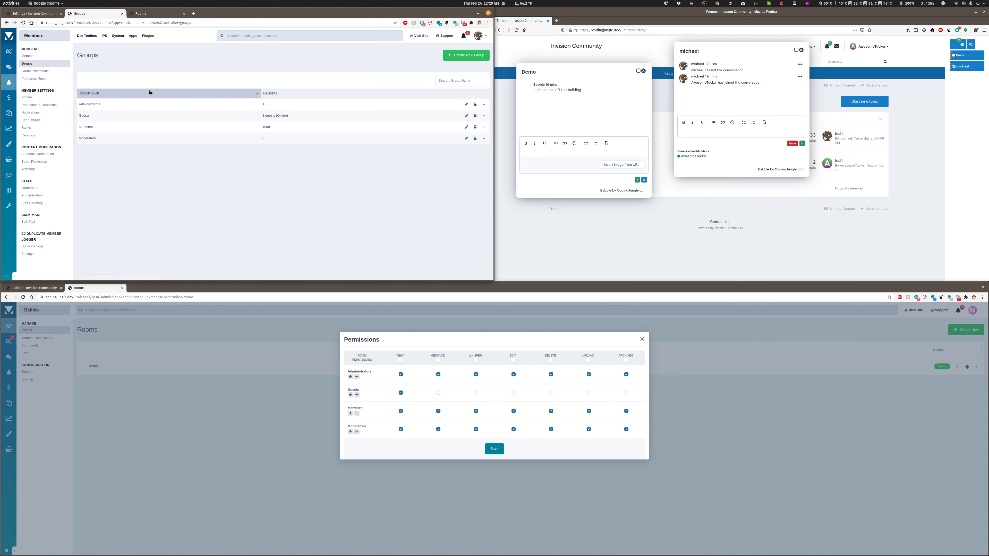
click(92, 104)
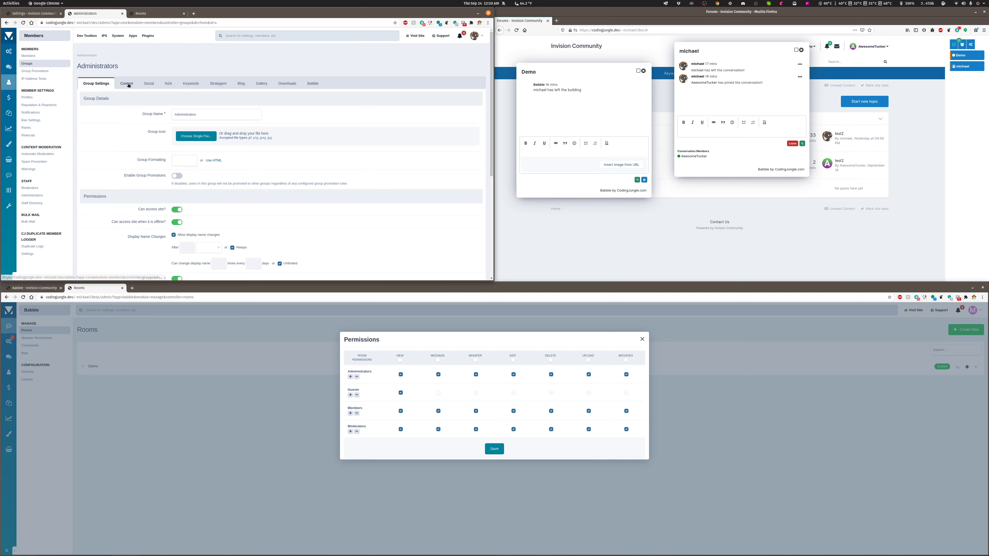
scroll(132, 117, down, 15)
scroll(129, 153, down, 4)
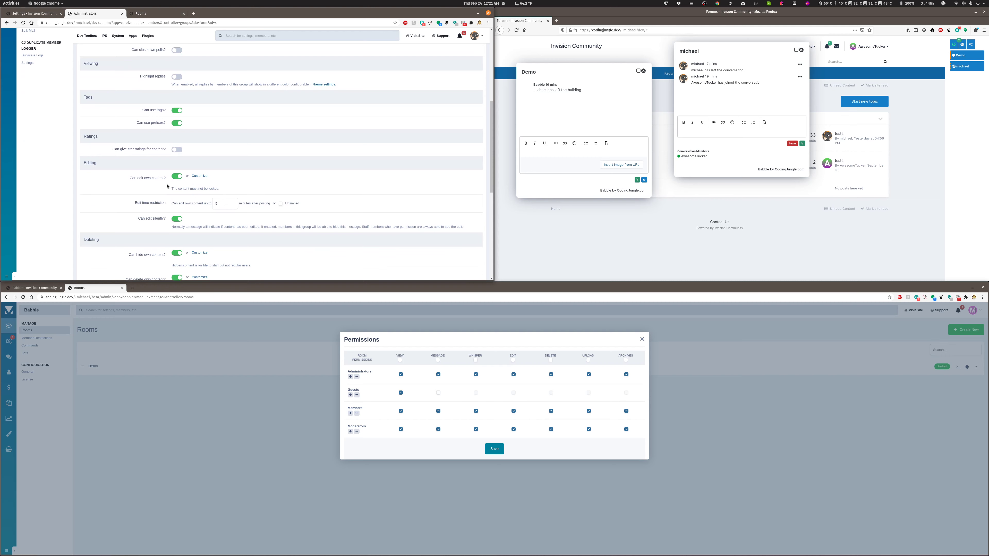
click(197, 178)
scroll(197, 187, down, 2)
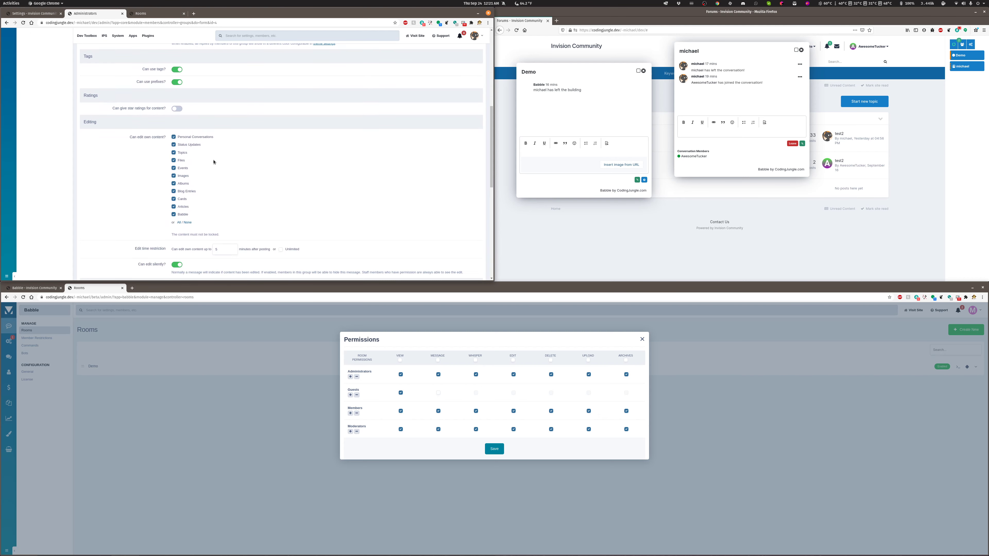
scroll(231, 165, down, 3)
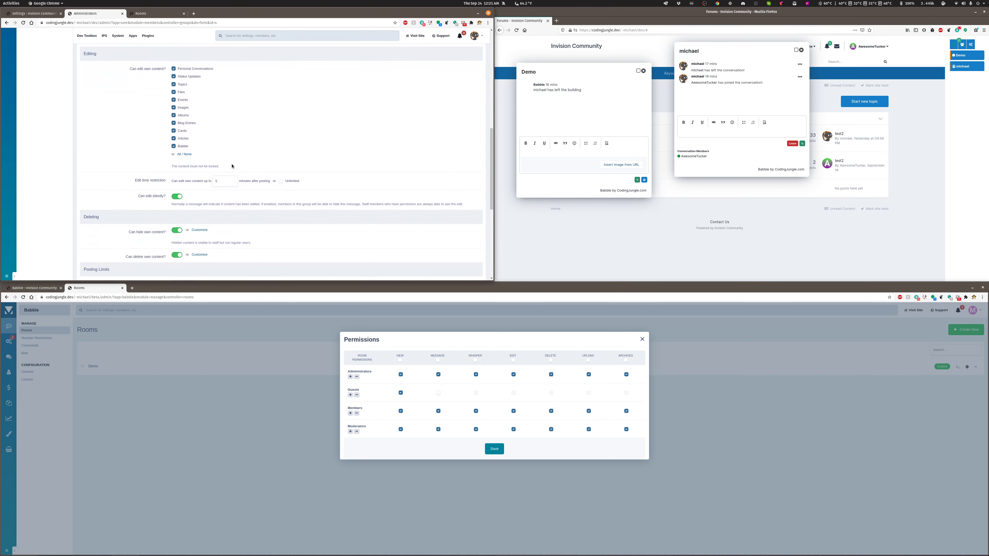
scroll(232, 166, down, 1)
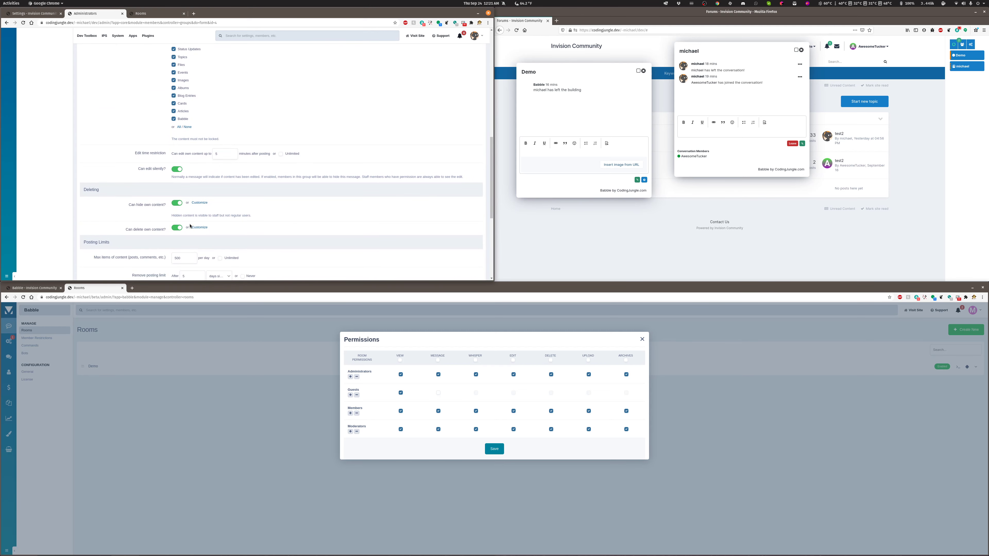
- View the first site's Advanced Configuration under the system settings
scroll(190, 226, up, 10)
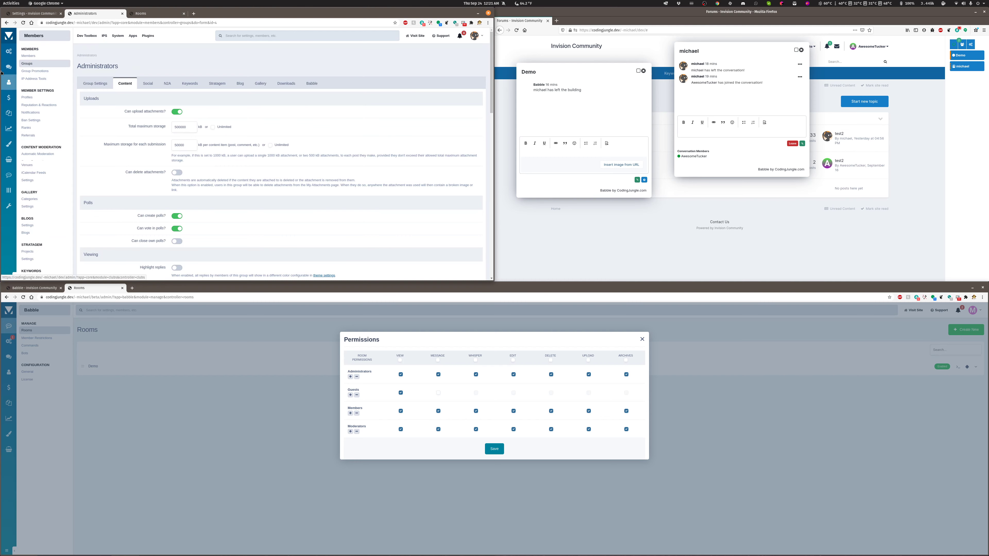
click(9, 51)
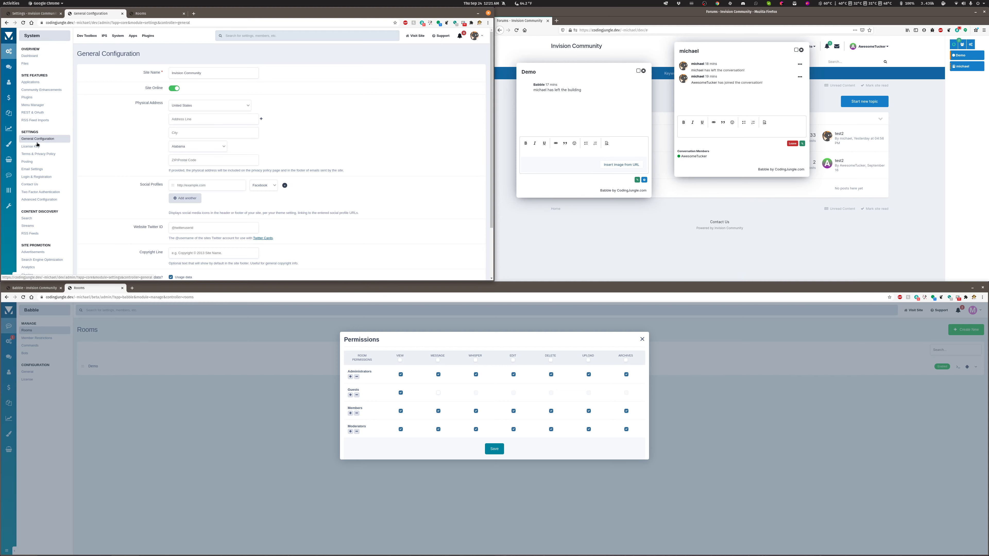
click(39, 199)
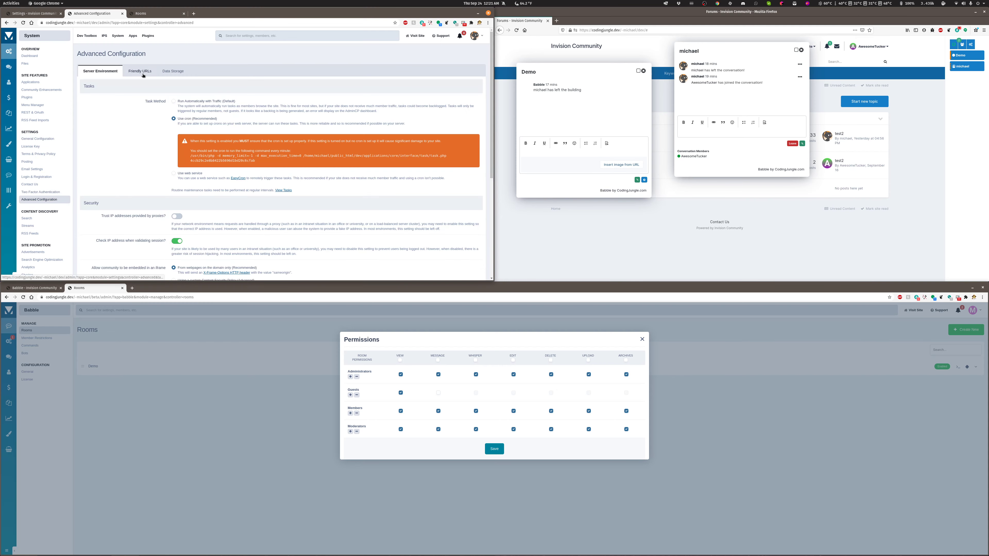
scroll(33, 179, down, 1)
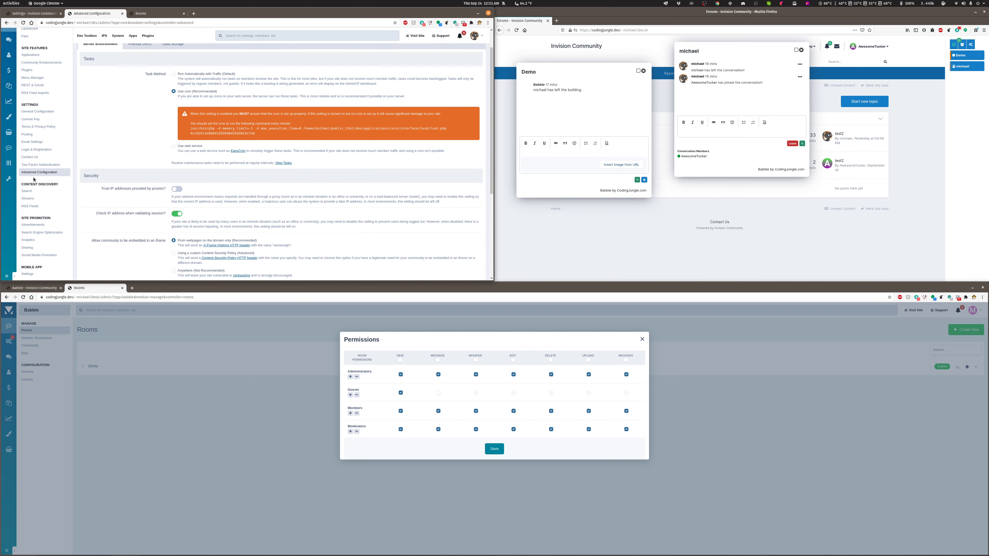
- Open the first site's Posting settings and examine the general options through Edit Log and Content
click(26, 134)
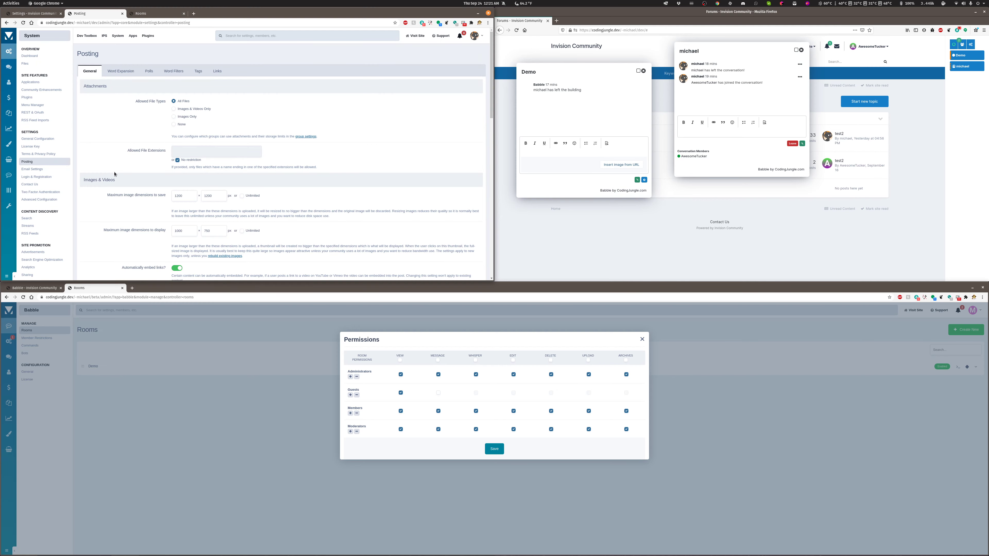
scroll(115, 177, down, 10)
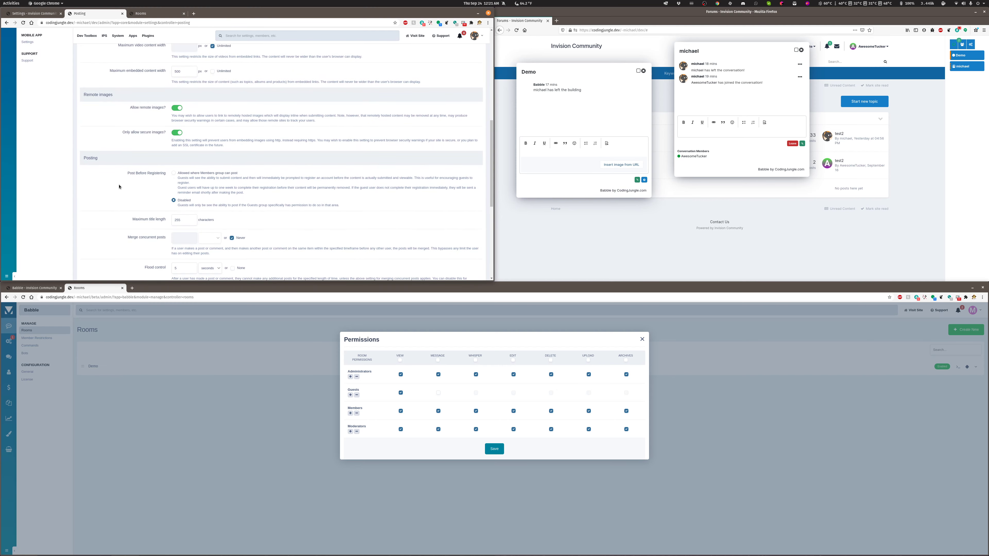
scroll(119, 187, down, 2)
scroll(120, 191, down, 3)
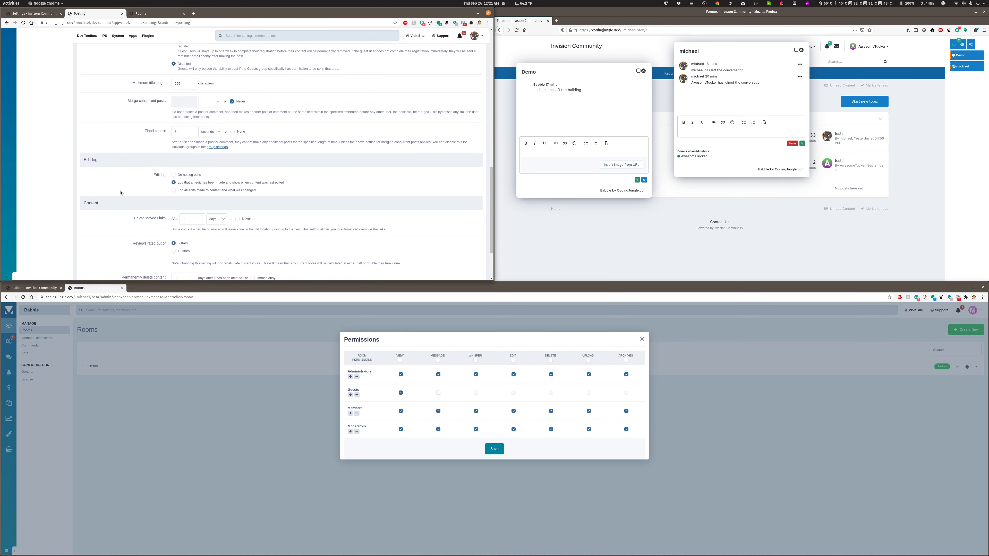
scroll(121, 194, down, 1)
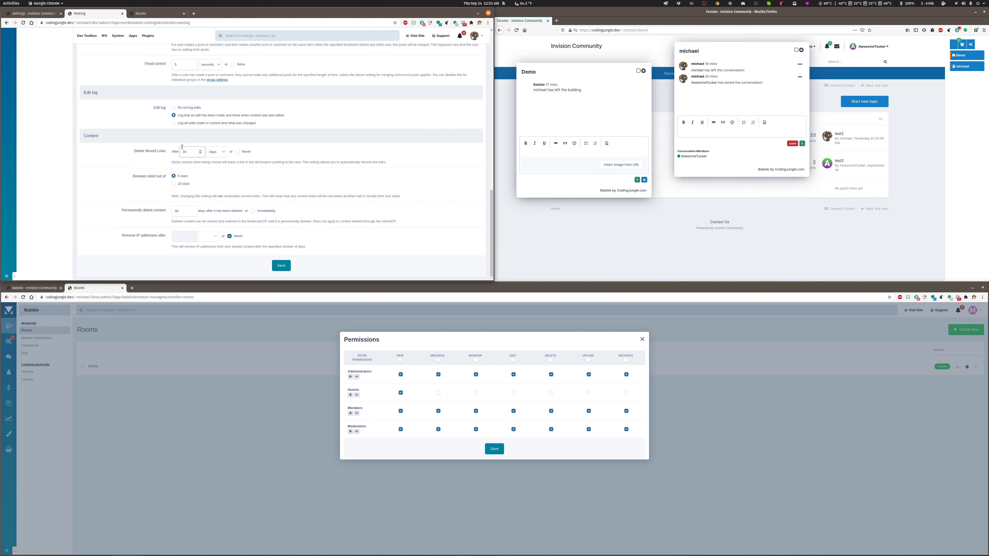
scroll(183, 154, up, 4)
scroll(177, 150, up, 8)
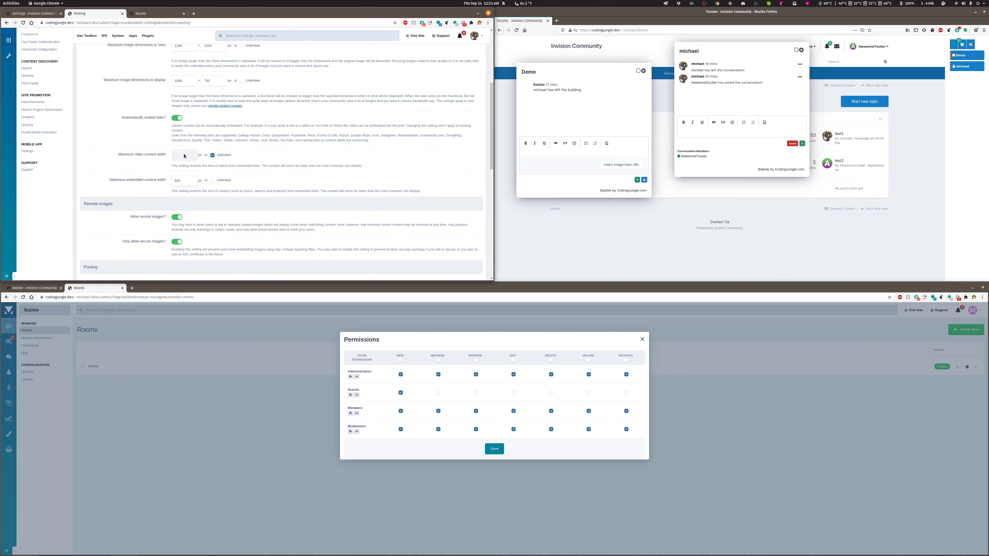
scroll(163, 139, up, 2)
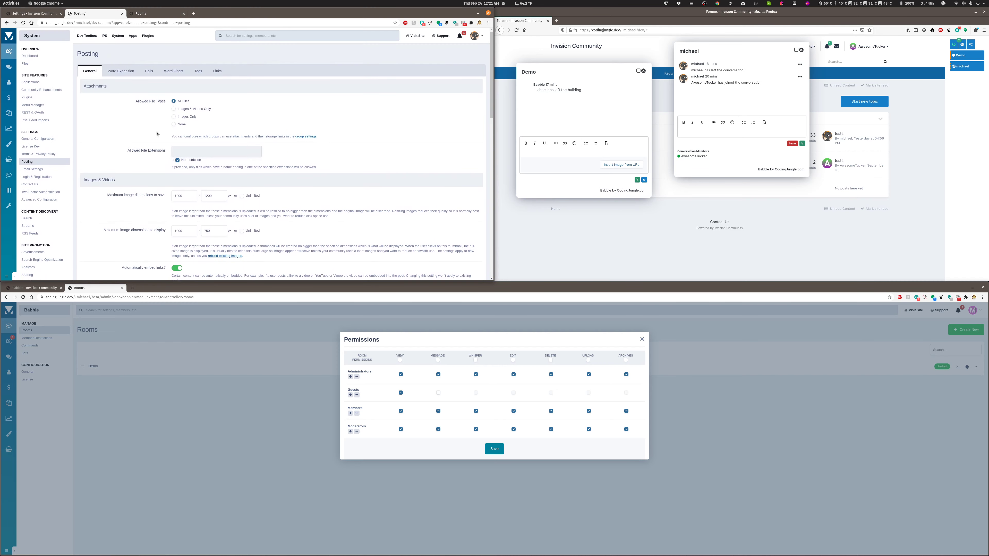
- Switch the first site's Administrators moderator entry to Restricted and turn off "Can edit all content?" in its Content permissions
mouse_move(9, 144)
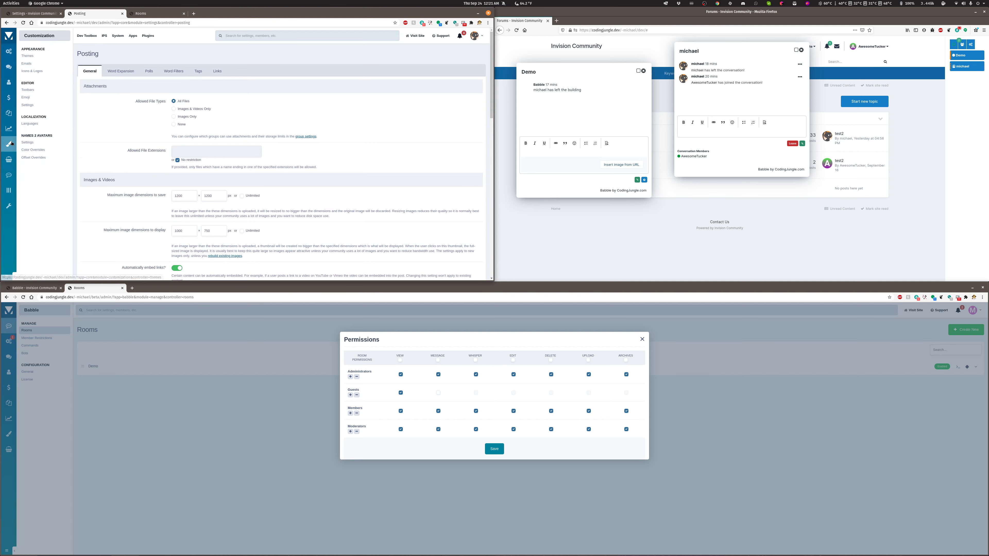
mouse_move(8, 82)
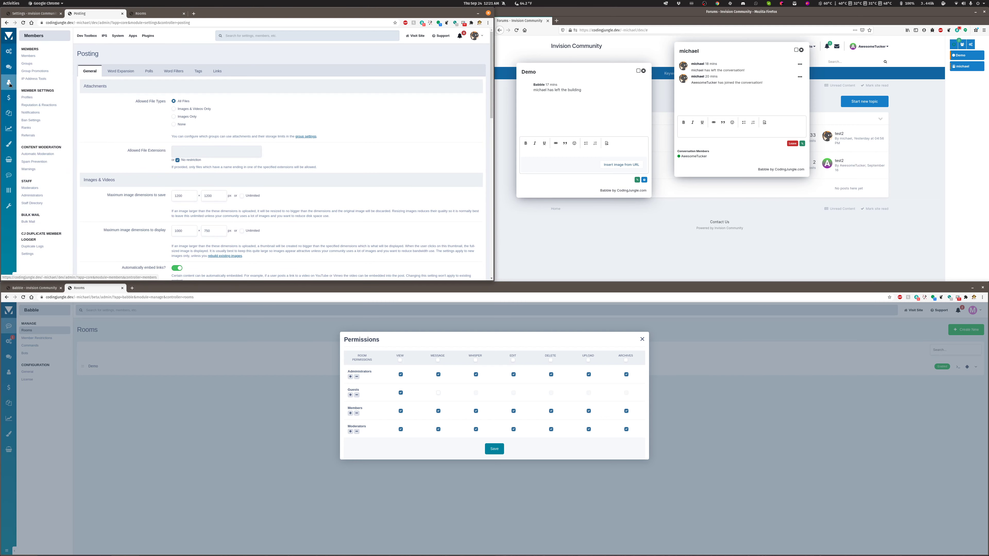
click(33, 190)
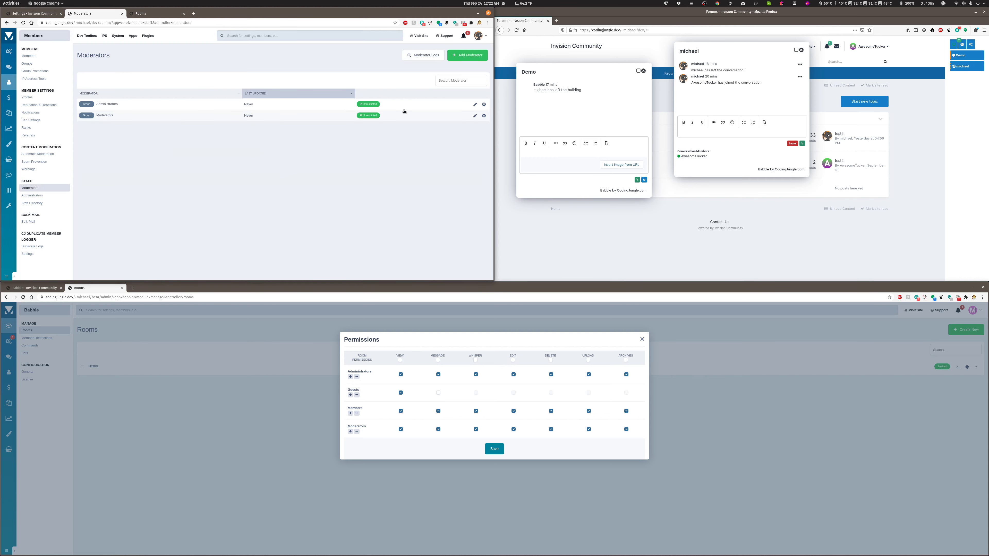
click(474, 104)
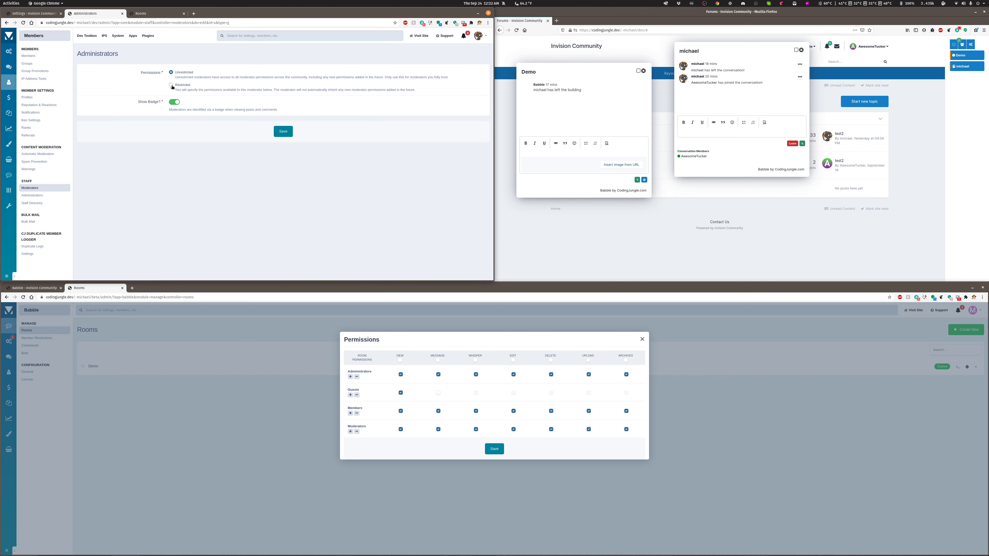
click(171, 85)
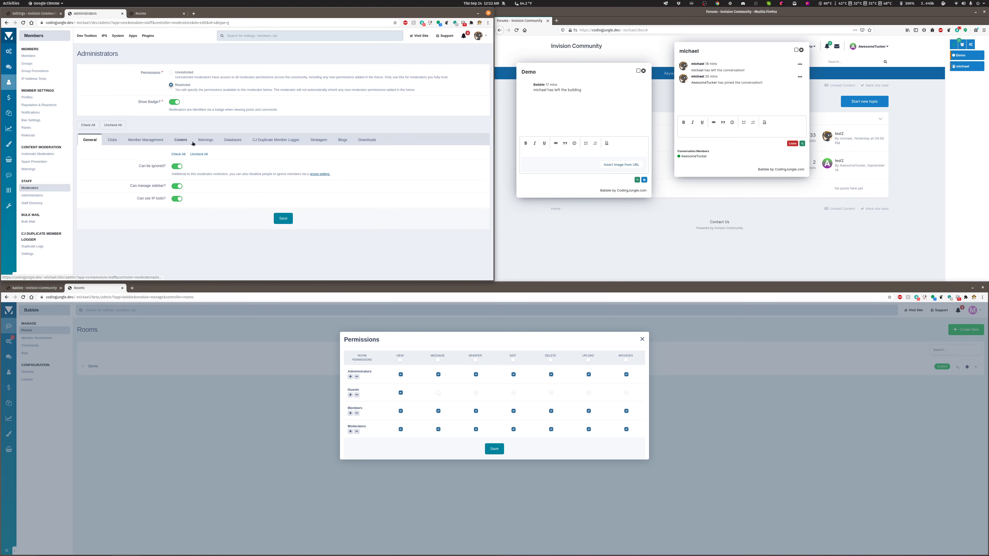
click(176, 141)
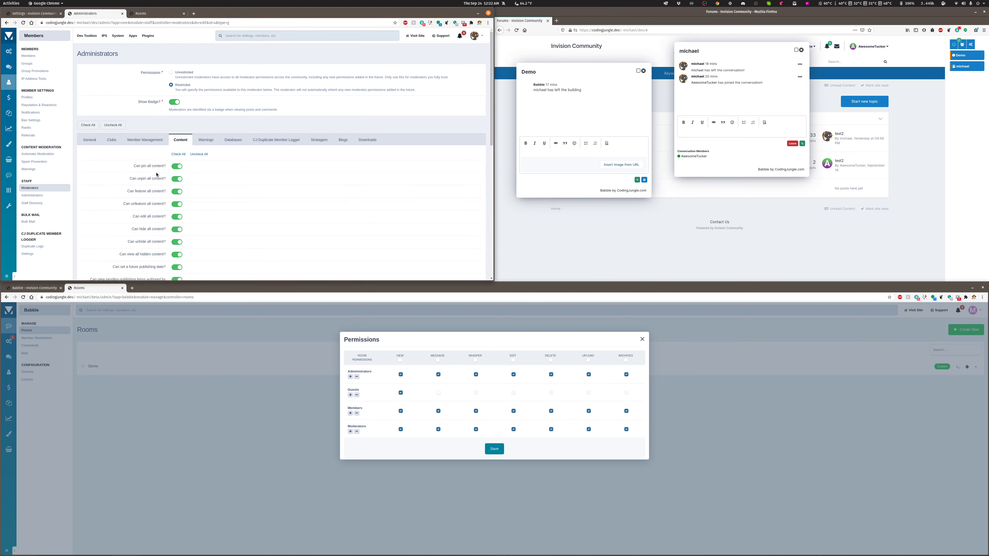
scroll(162, 191, down, 2)
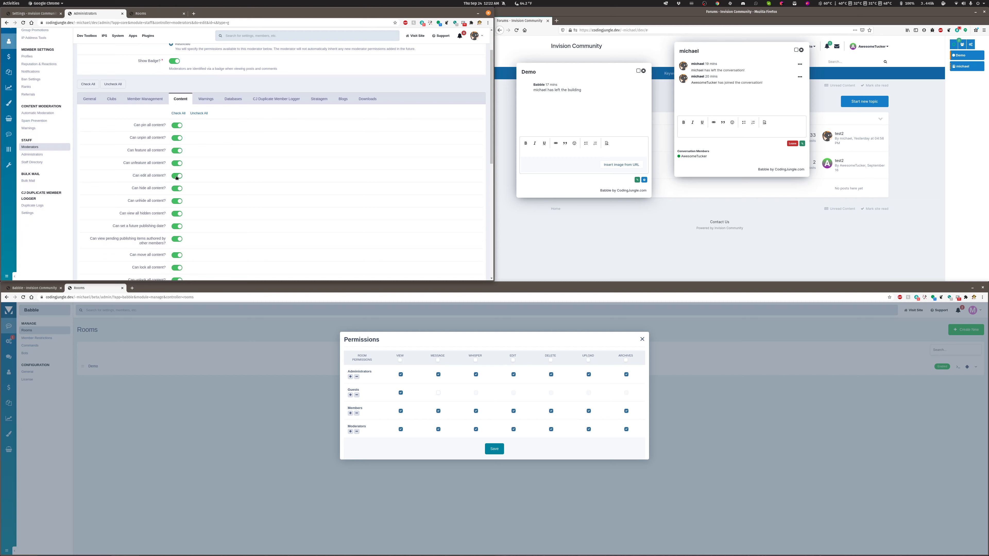
click(176, 176)
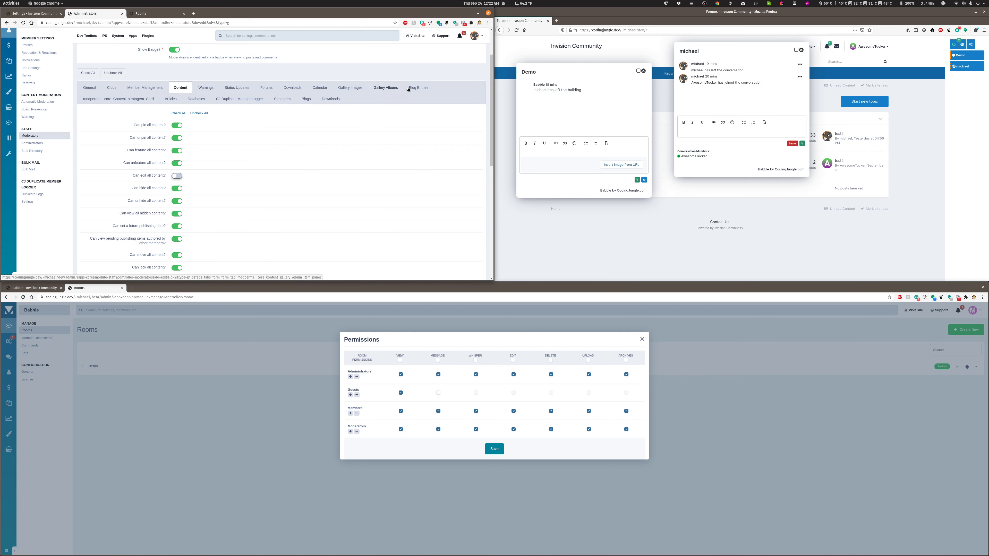
- Compare the moderator entry's Stratagem card content permissions with its general Stratagem permissions
click(103, 99)
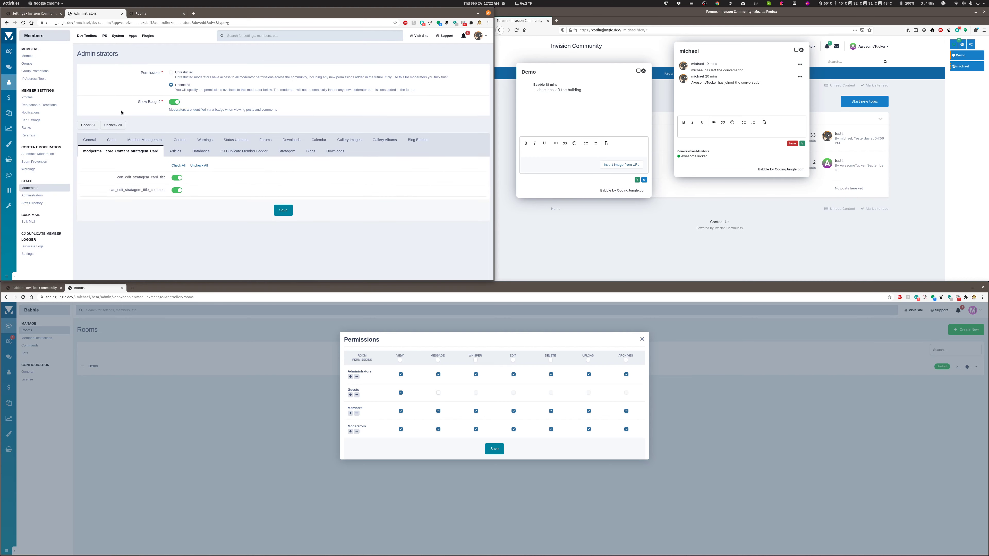
click(286, 152)
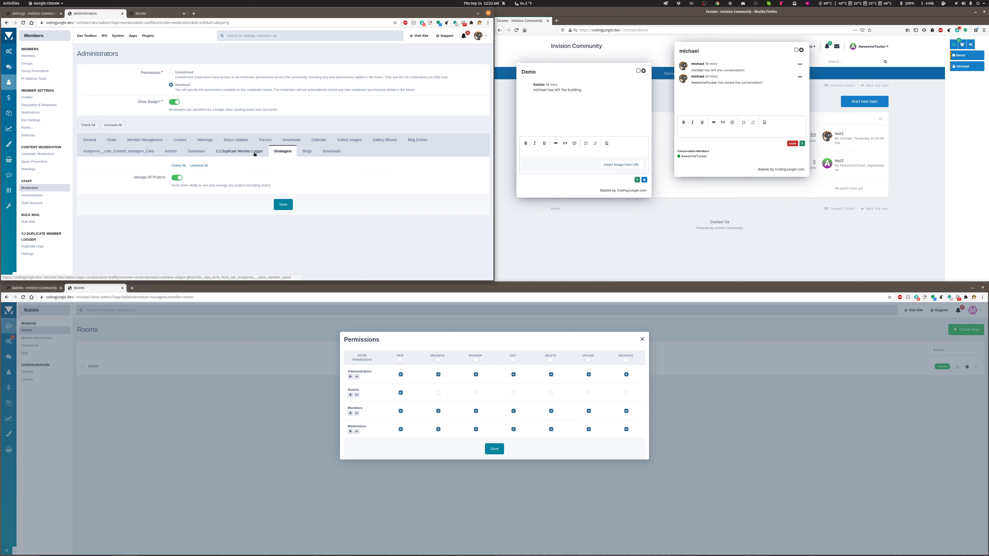
click(128, 153)
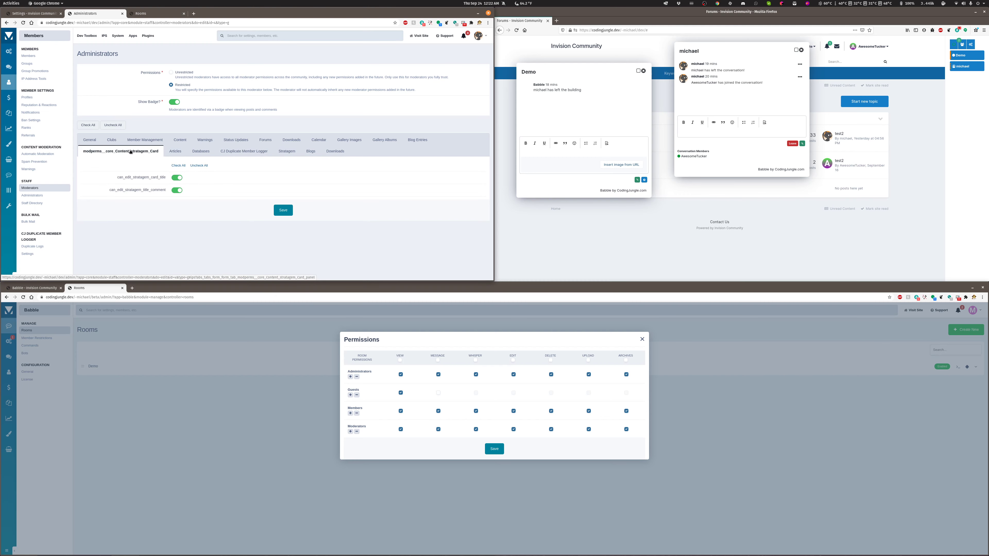
- Review the full list of Content permissions for the Administrators moderator entry and disable all of them
click(183, 140)
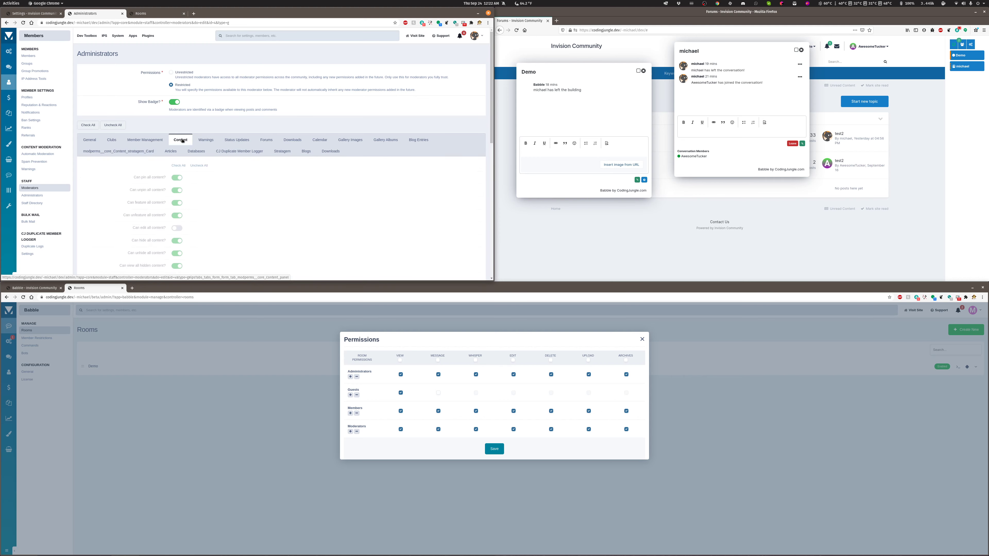
scroll(180, 203, down, 1)
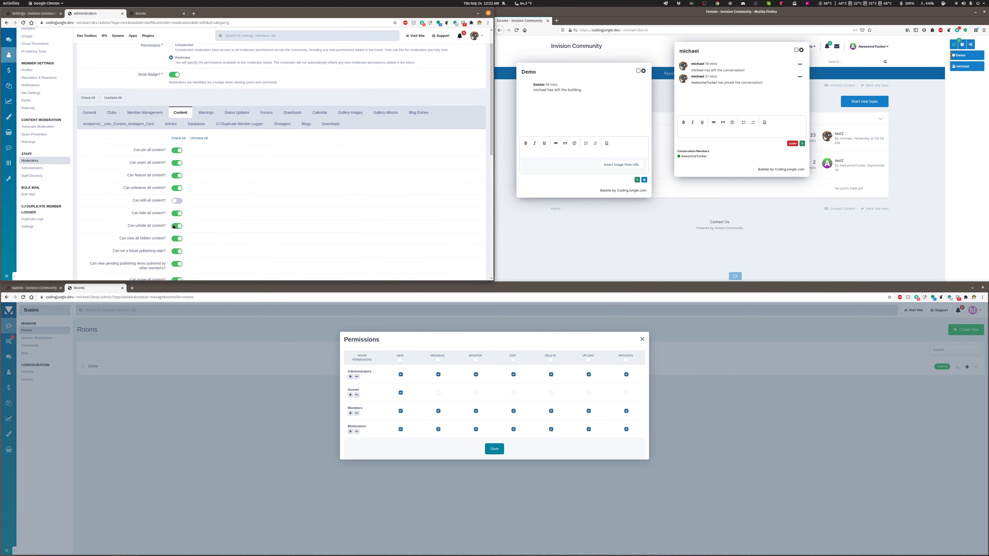
scroll(174, 234, down, 2)
scroll(180, 239, down, 3)
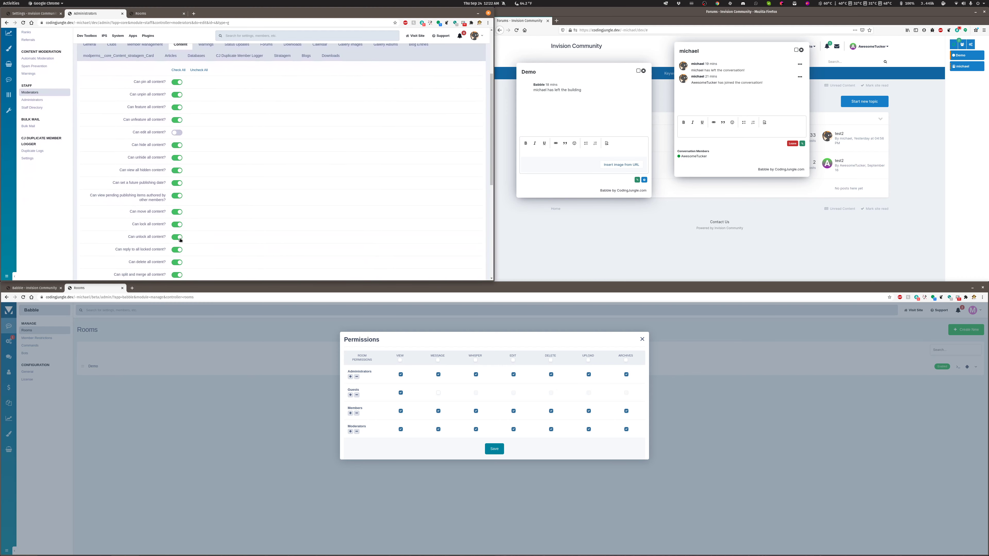
scroll(179, 240, down, 4)
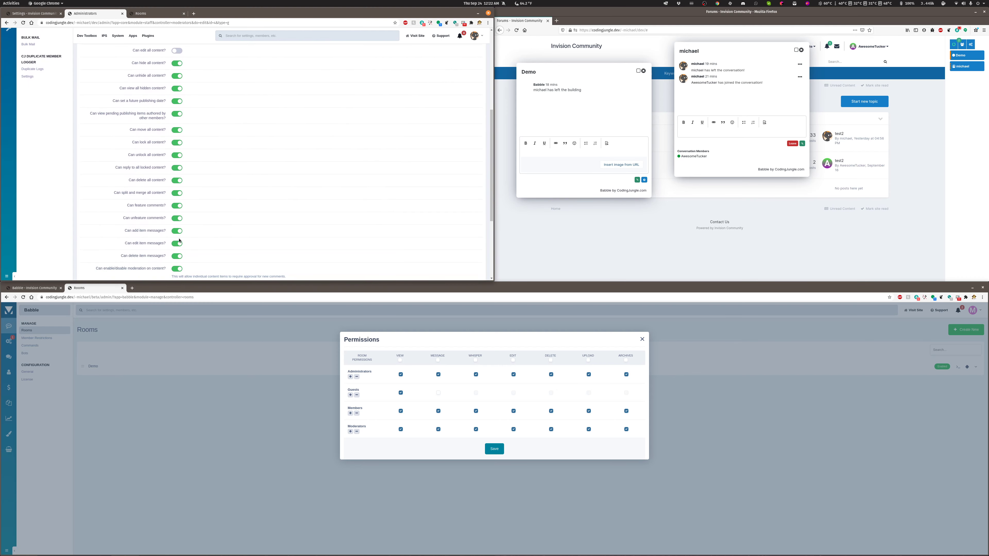
scroll(179, 240, down, 2)
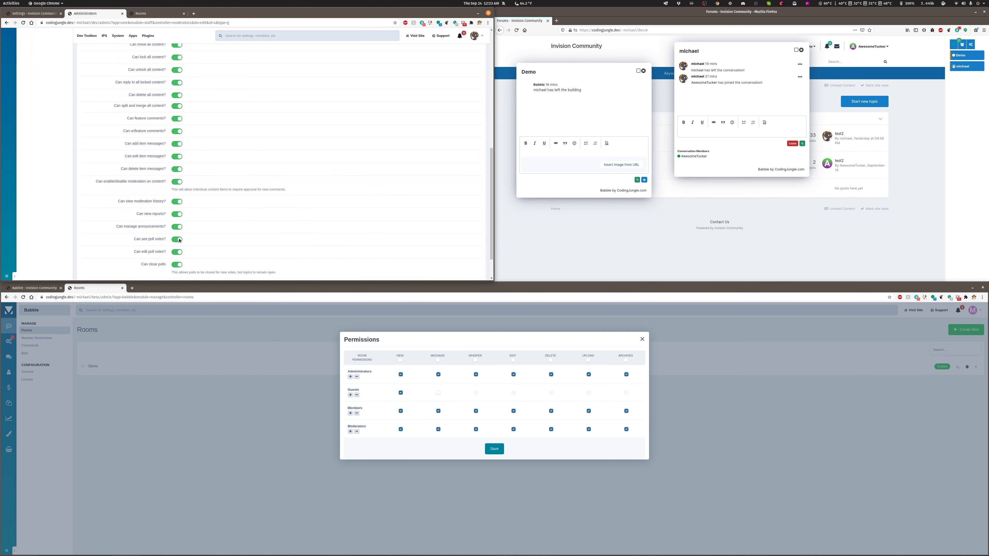
scroll(180, 236, up, 3)
scroll(181, 236, up, 7)
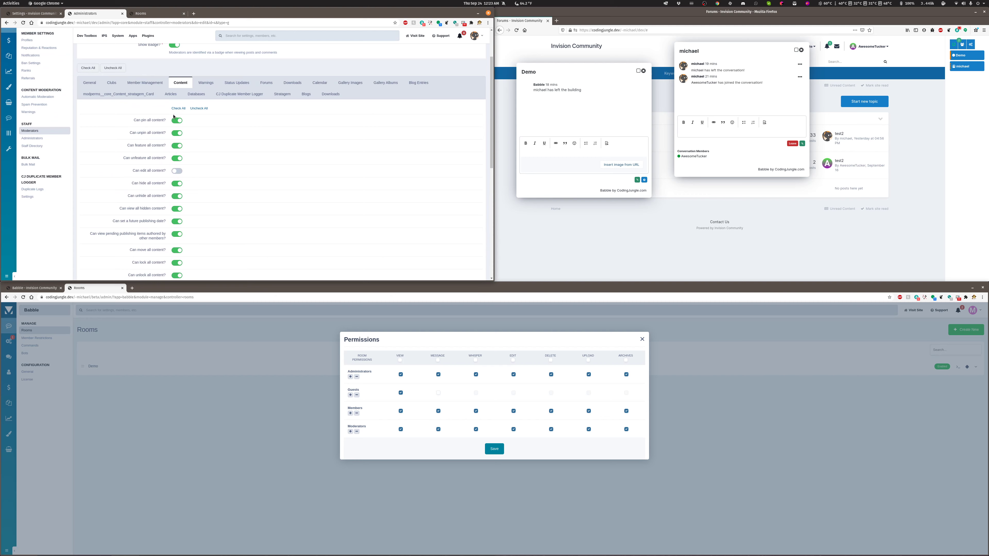
click(195, 109)
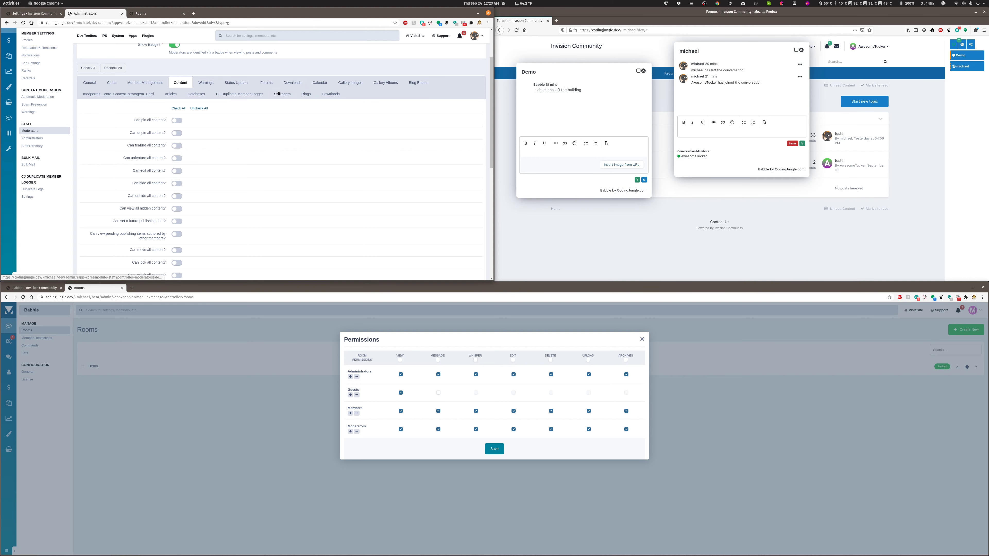
- Examine the individual Stratagem card edit, move and delete permissions alongside the general Stratagem permissions, then return to the Content permissions
scroll(284, 103, up, 1)
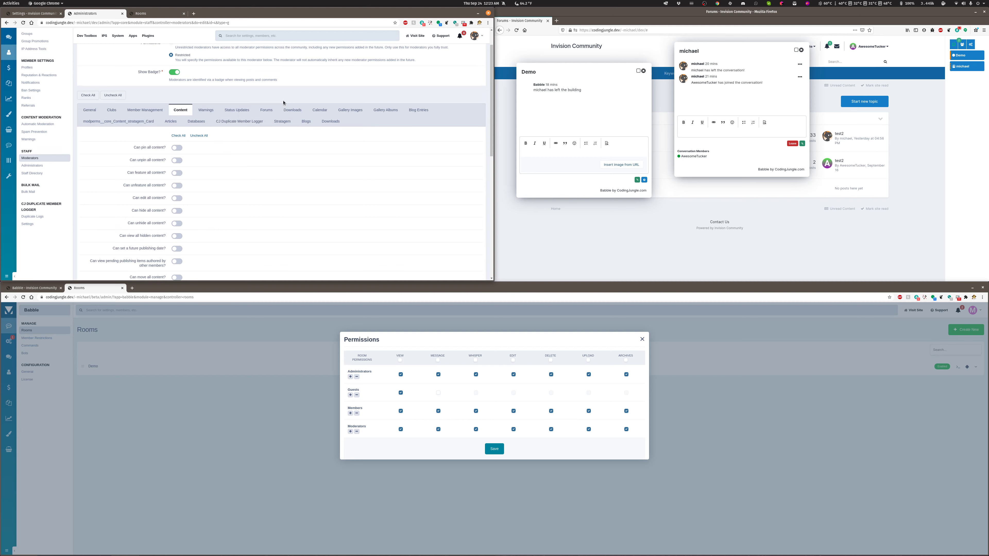
click(102, 123)
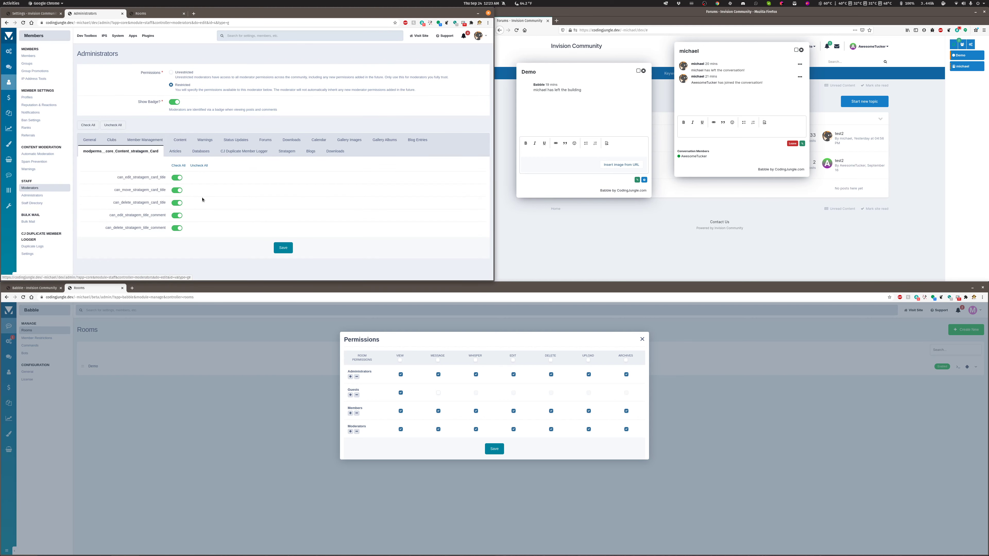
click(287, 153)
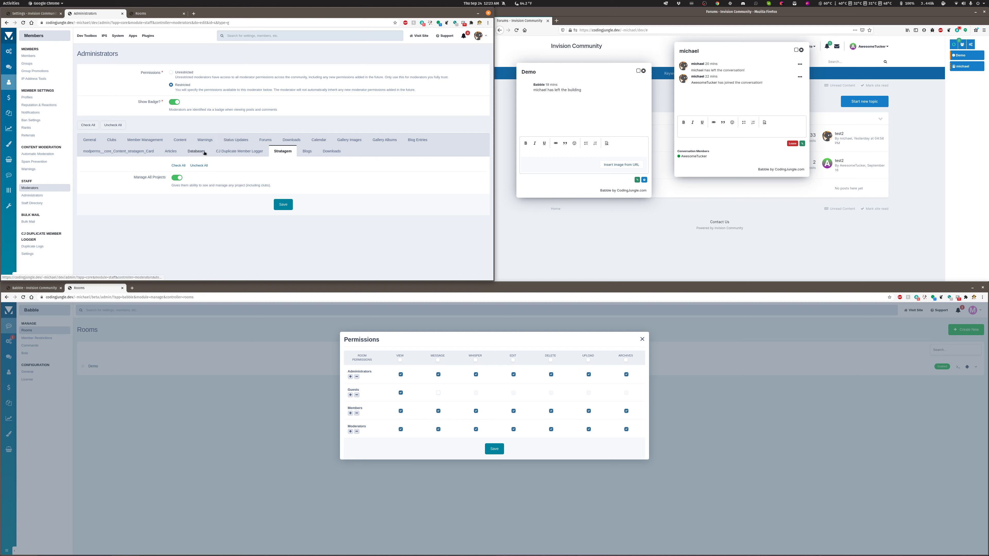
click(142, 154)
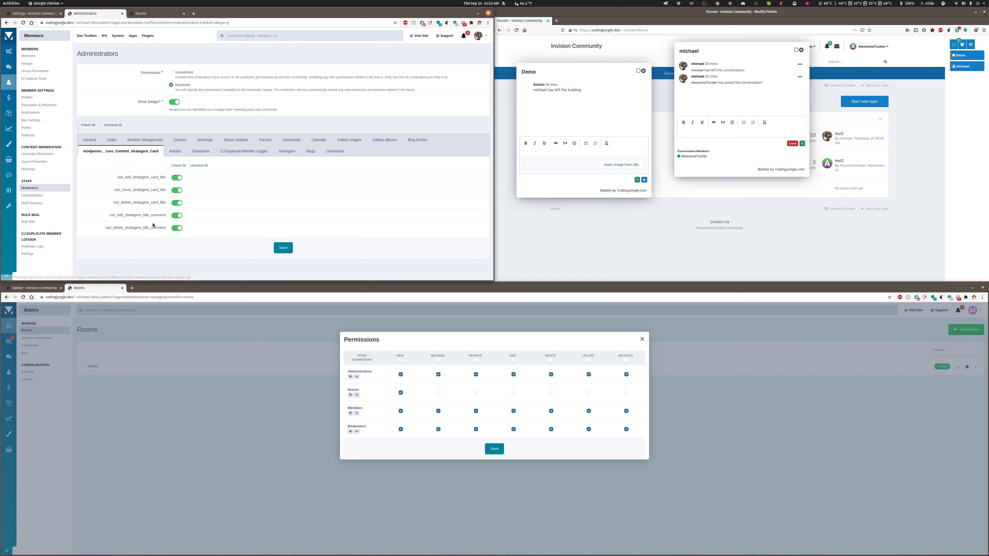
click(177, 141)
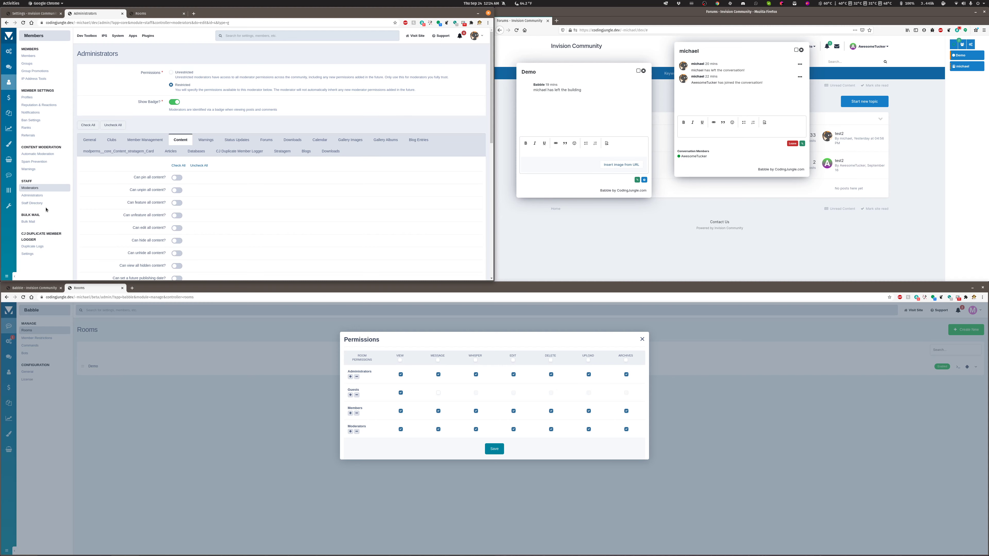
- Leave the room permissions on the second site and open its Administrators moderator entry for editing
click(102, 359)
click(9, 434)
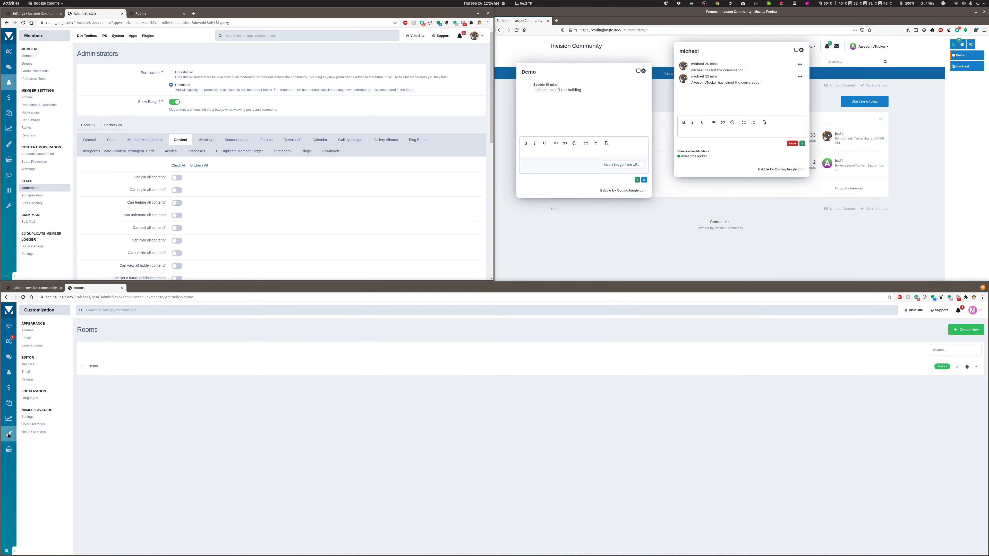
click(8, 372)
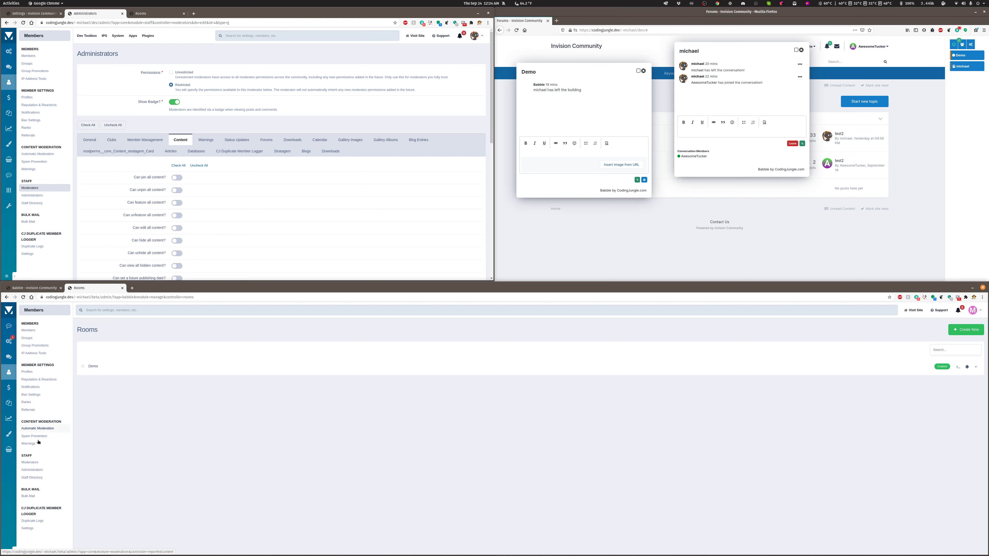
click(31, 462)
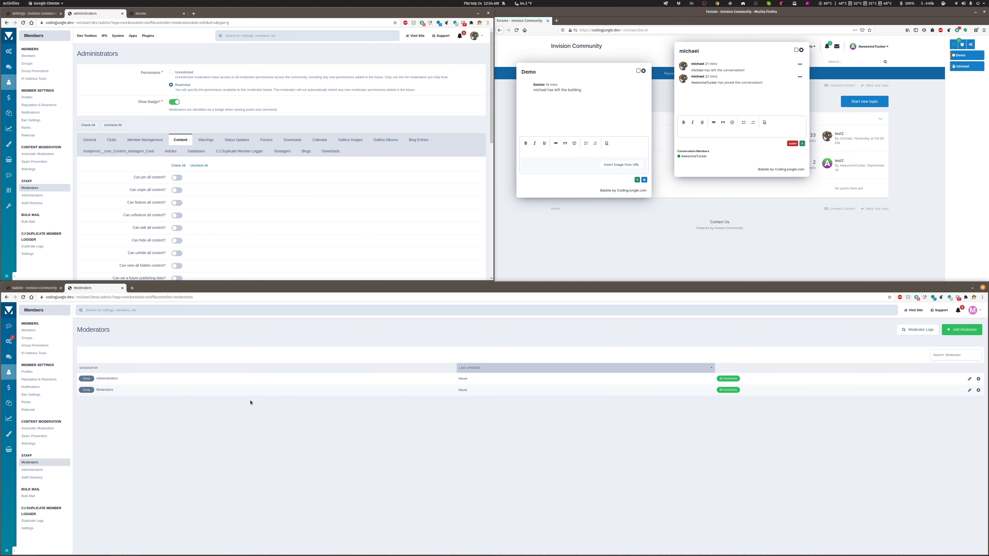
click(969, 379)
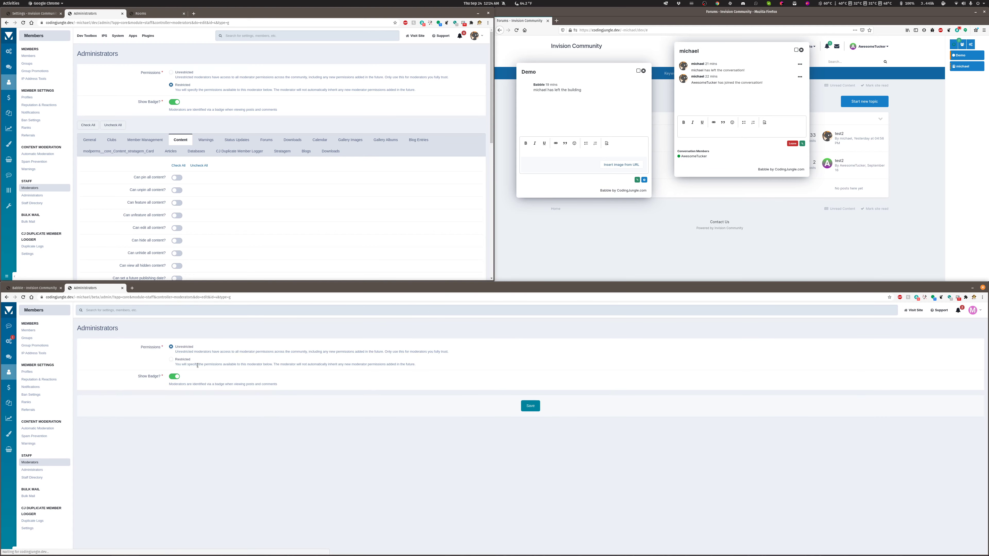
- Switch the second site's Administrators moderator entry to Restricted and turn off "Can edit all content?" in its Content permissions
click(171, 359)
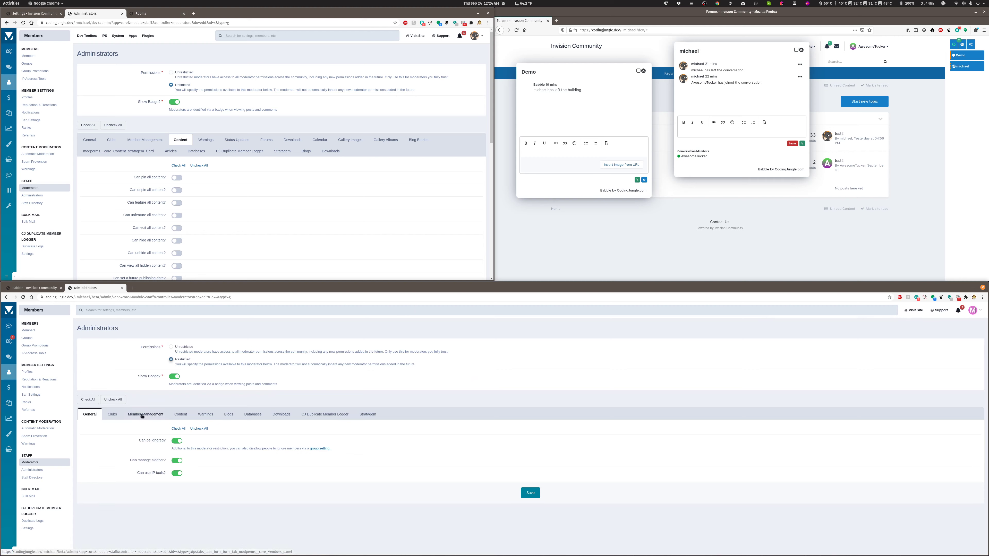
click(180, 415)
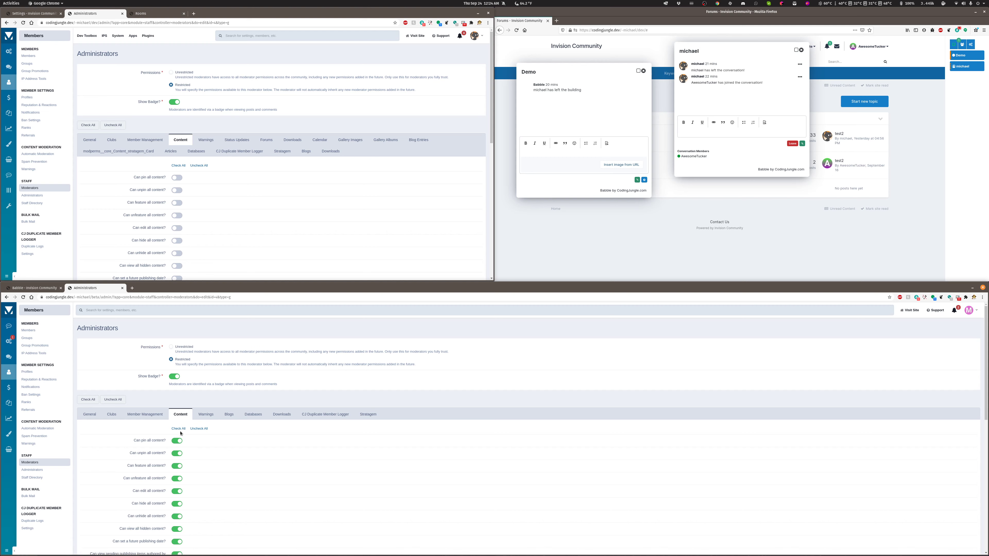
click(176, 491)
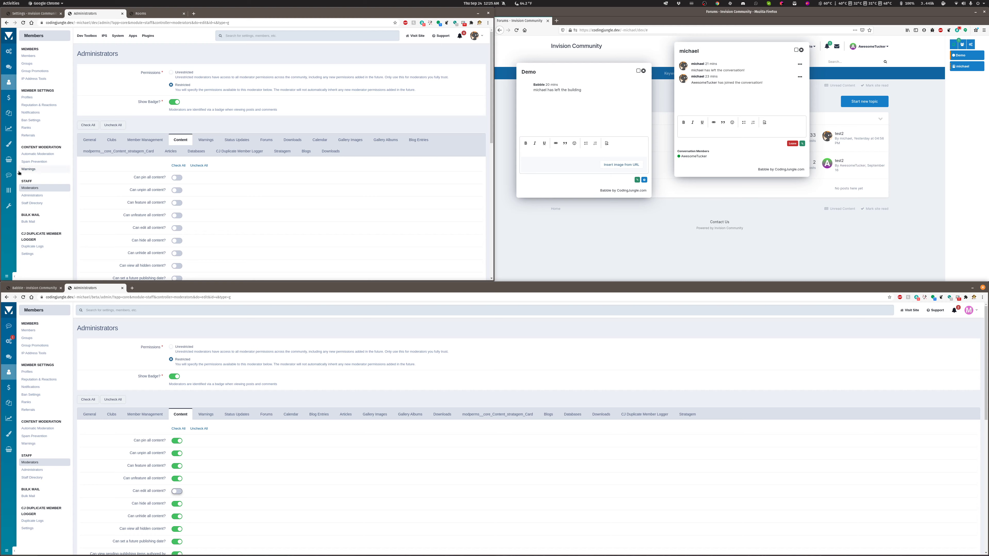
- Disable the "Enable Chat Bar" option in the first site's Babble layout settings and save the change
mouse_move(12, 52)
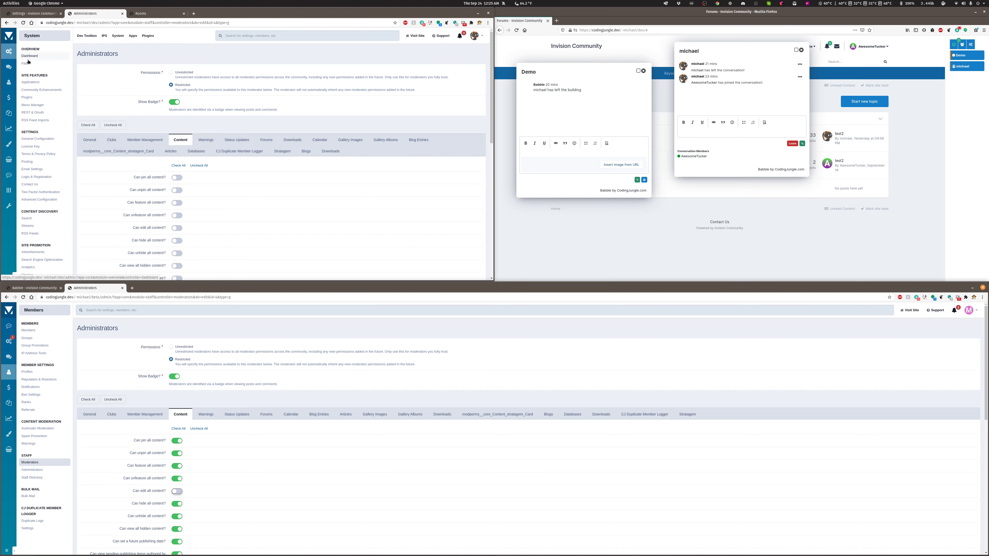
mouse_move(14, 74)
mouse_move(8, 102)
mouse_move(8, 175)
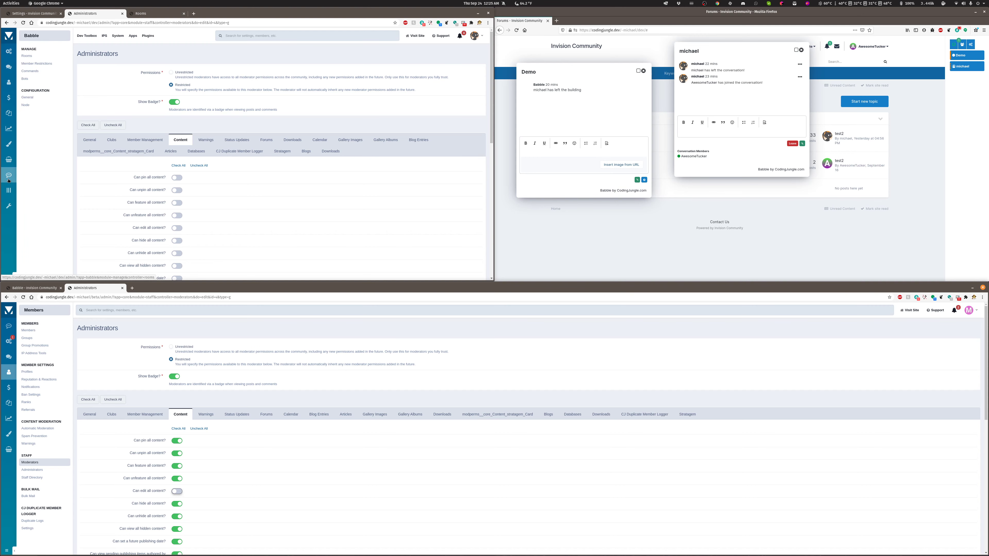
click(30, 98)
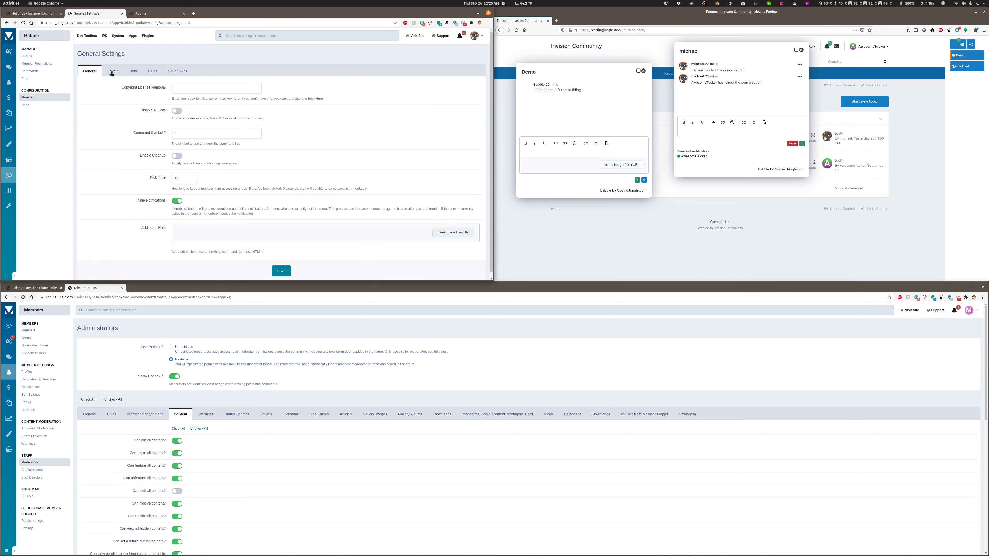
click(113, 71)
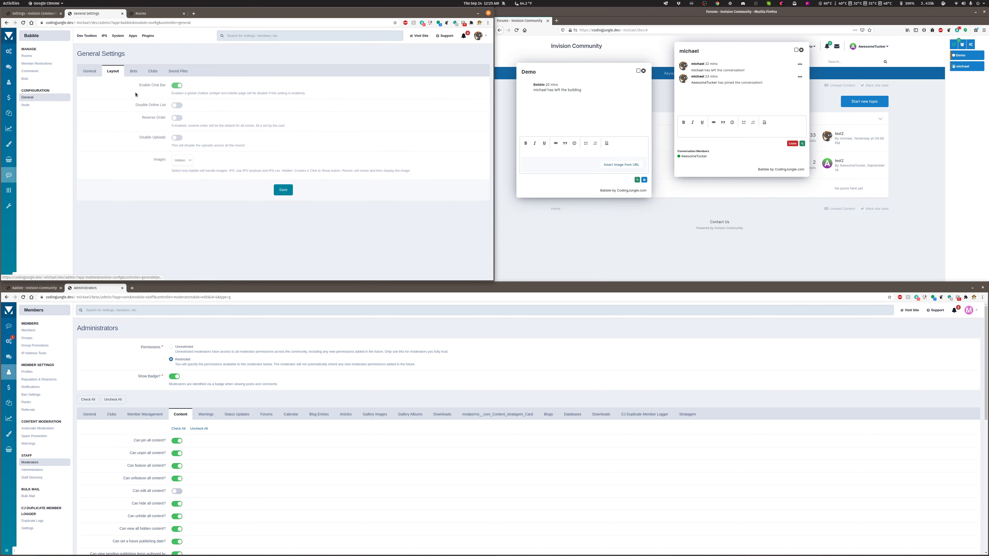
click(176, 86)
click(278, 189)
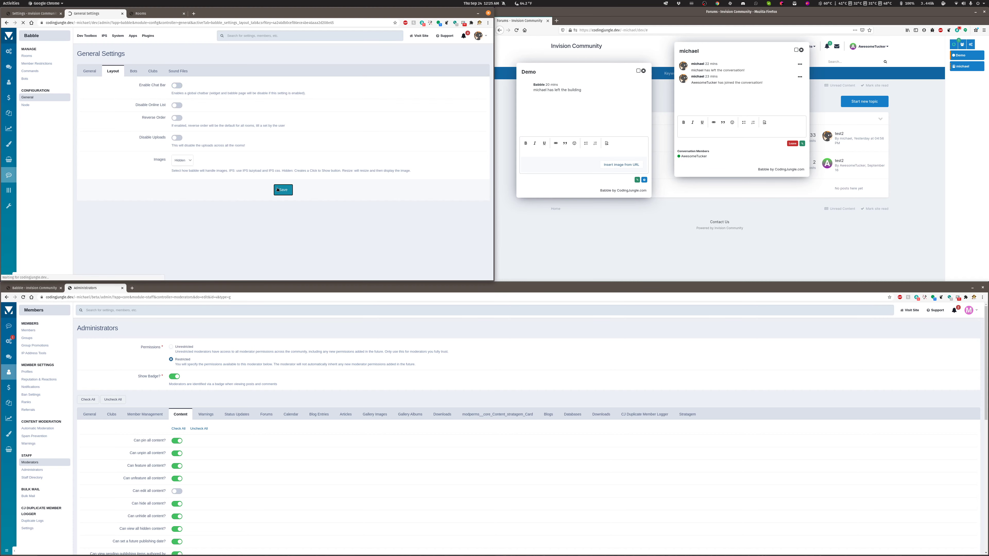
- Reconnect to the second site's Demo room and choose to stay logged in to Babble on the first site
click(25, 15)
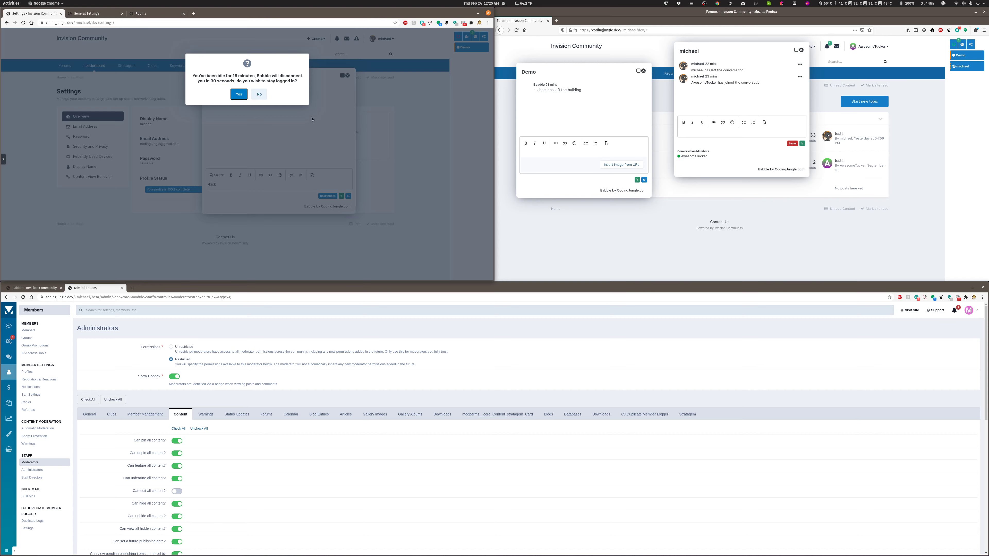
click(29, 288)
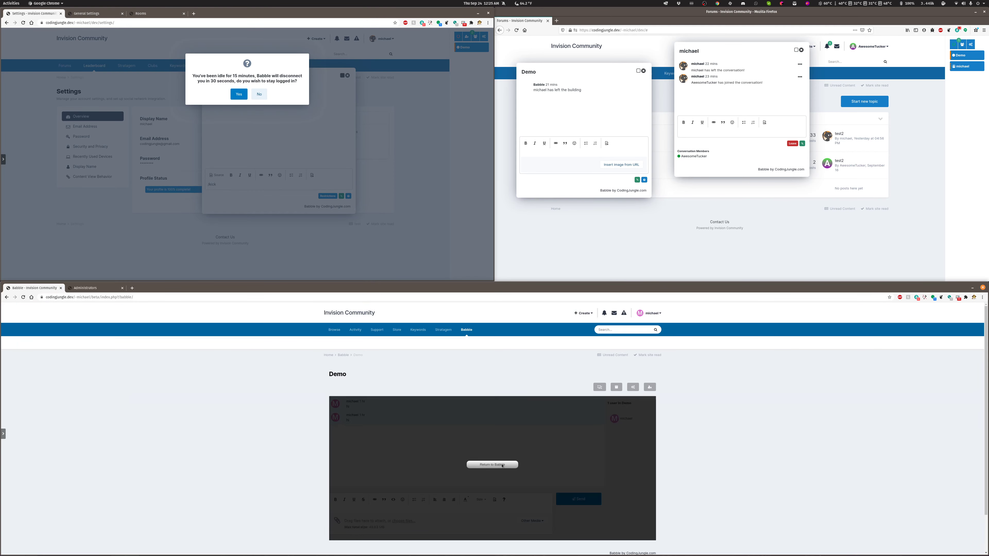
click(489, 466)
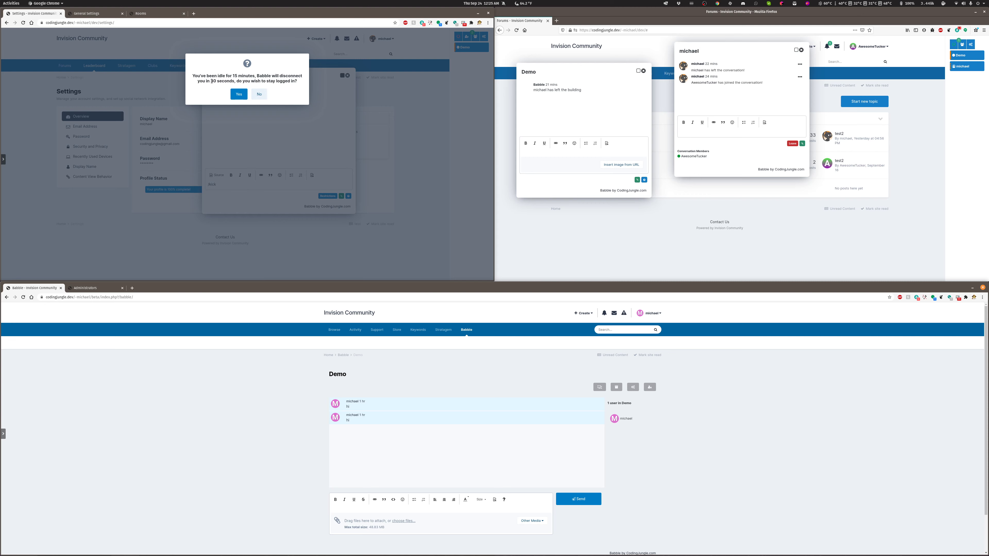
click(239, 95)
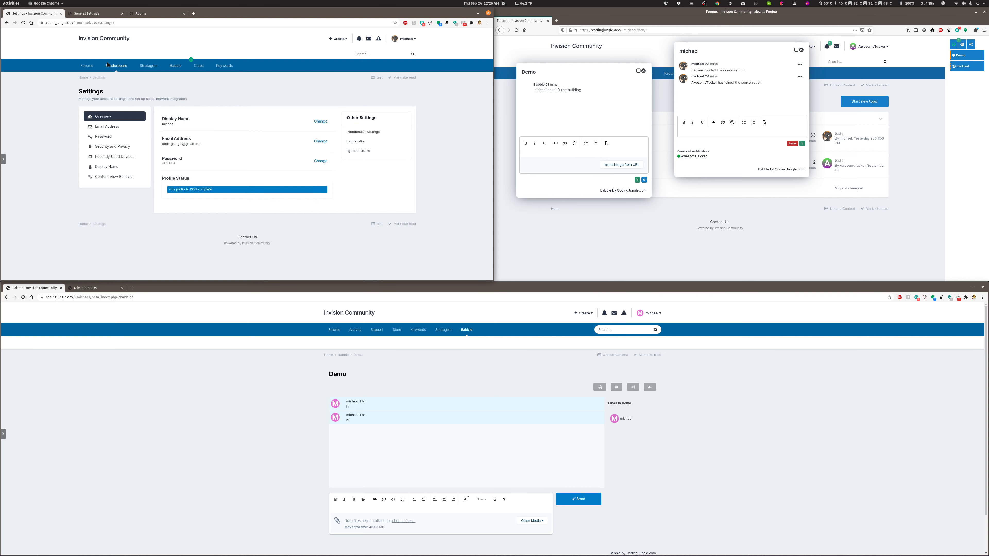
- Check the chat widget on the first site's forums home with the block manager, then go to the Babble page
click(97, 37)
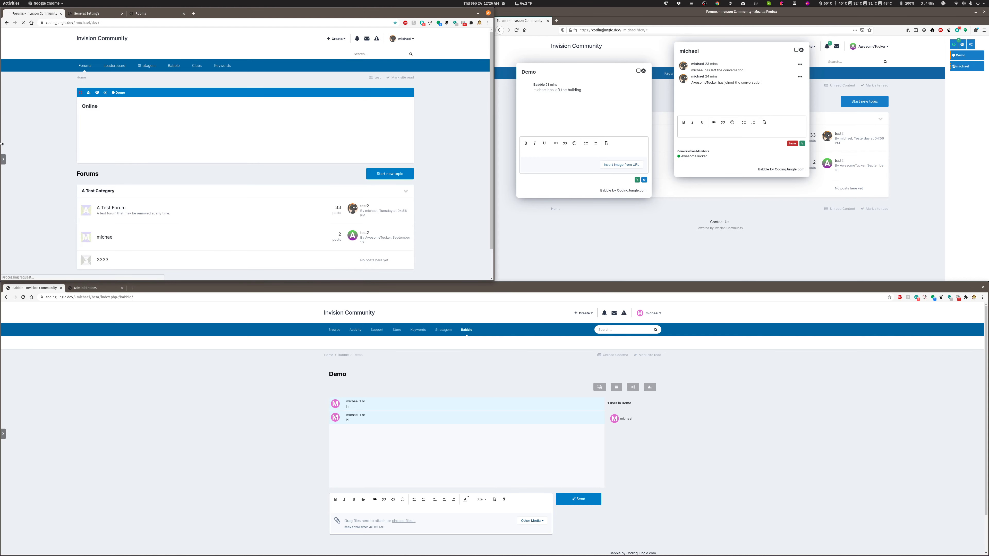
click(4, 160)
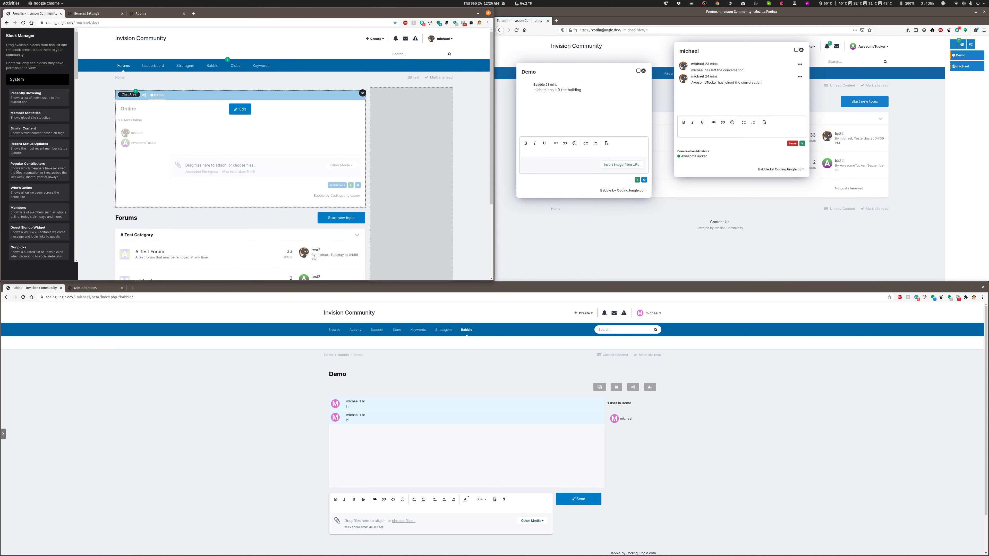
click(40, 270)
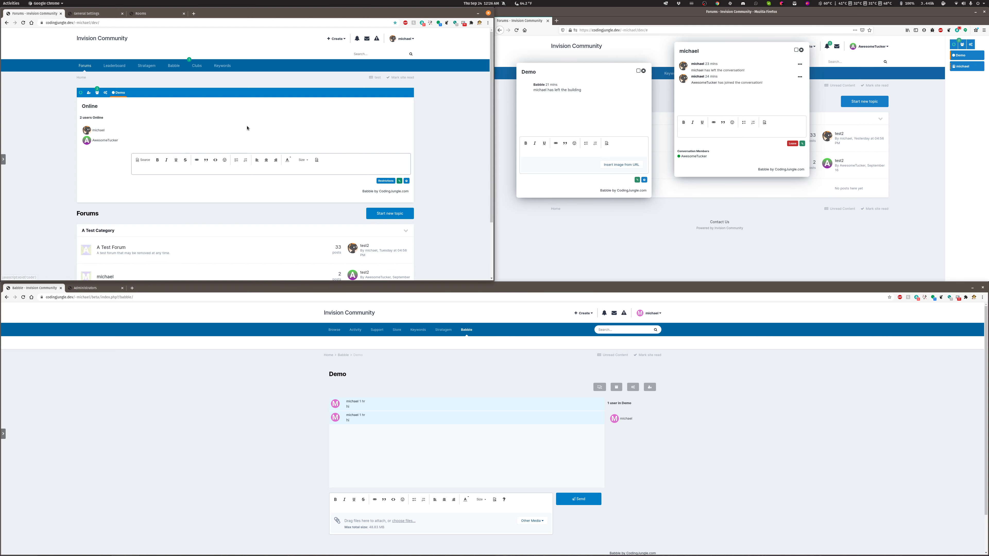
click(174, 65)
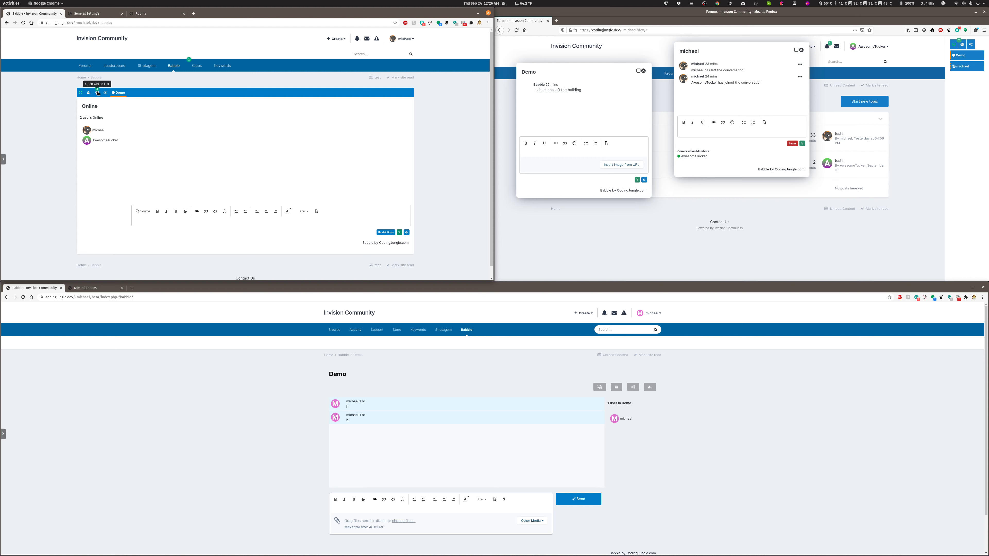
- View the first site's Babble chat settings, then hide the online users list on both sites
click(105, 93)
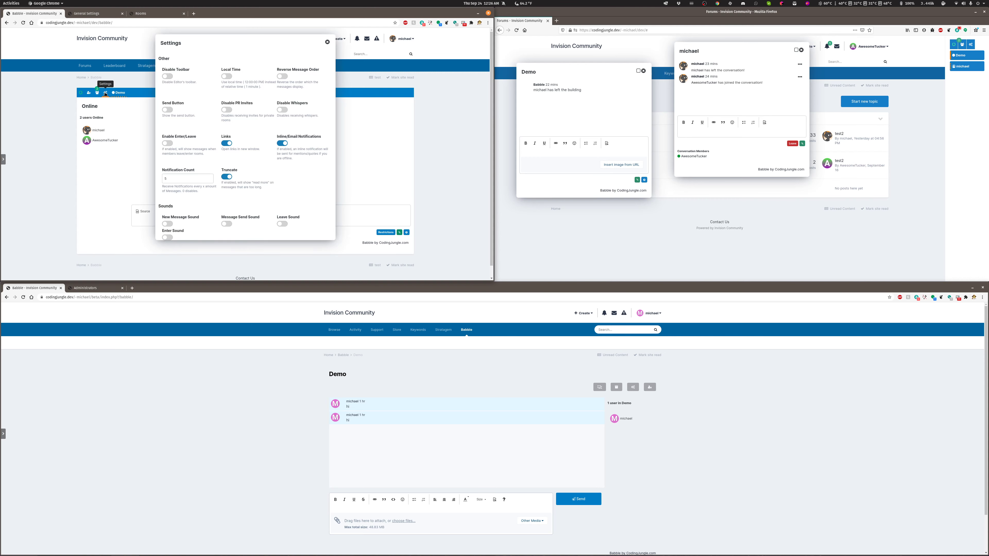
click(105, 94)
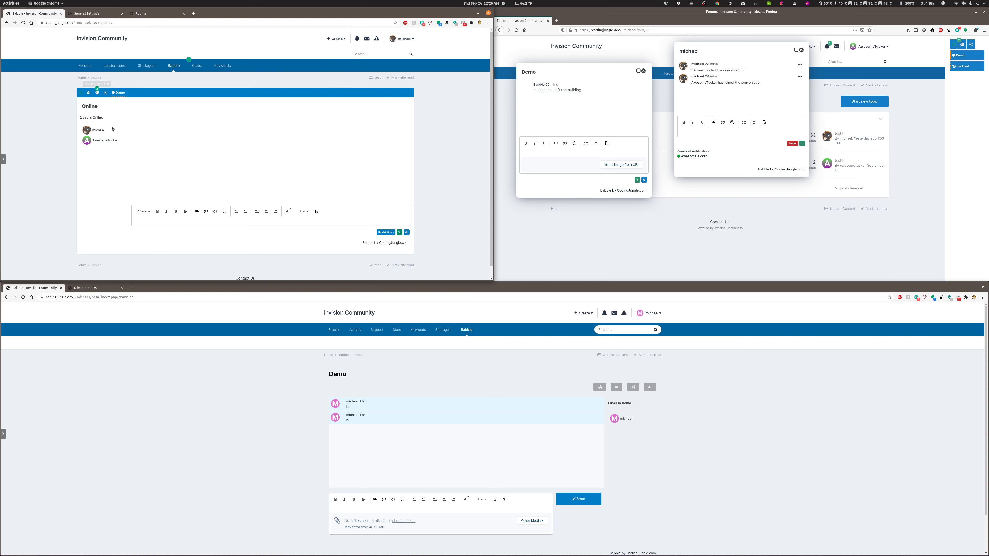
click(97, 92)
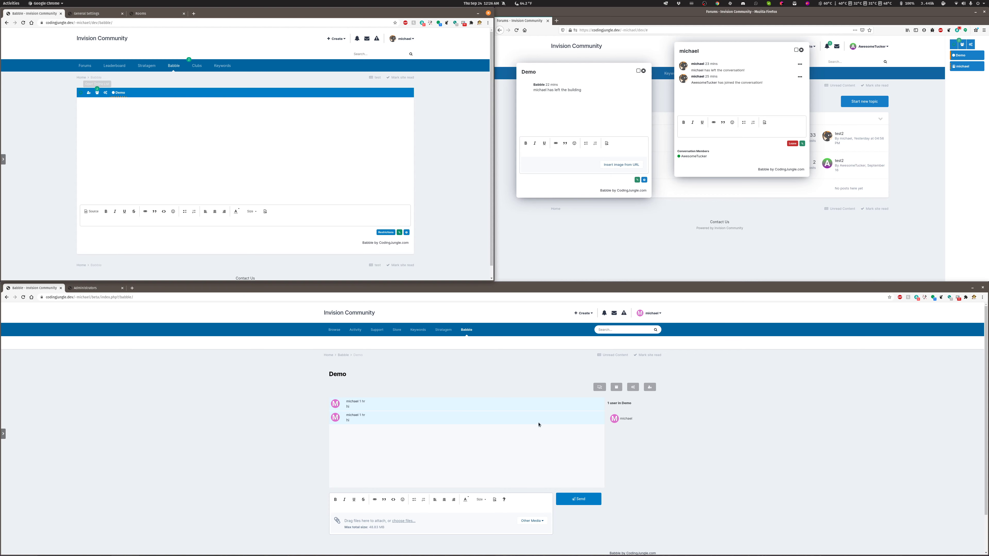
click(650, 387)
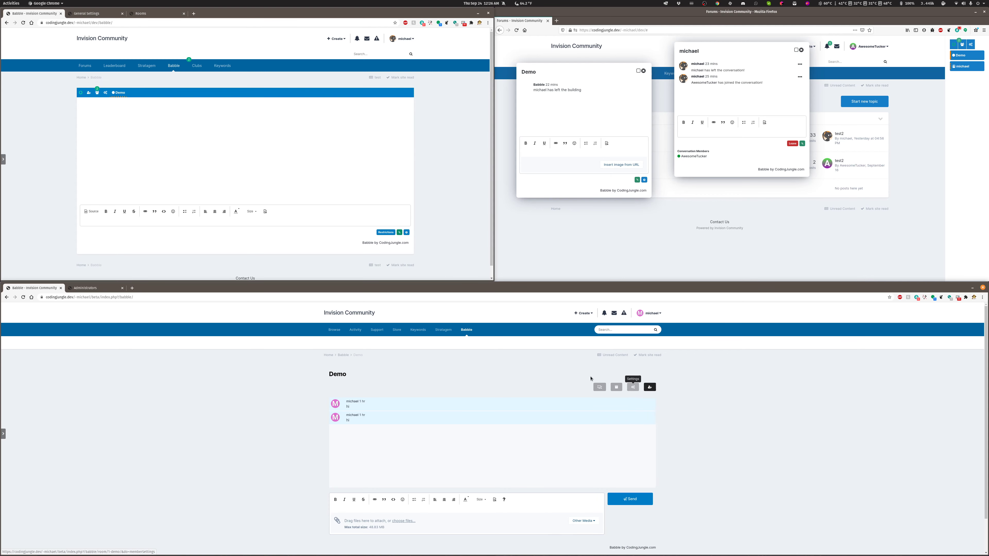
- Toggle the first site's online list until it is shown, then start a whisper with the other online member
click(99, 94)
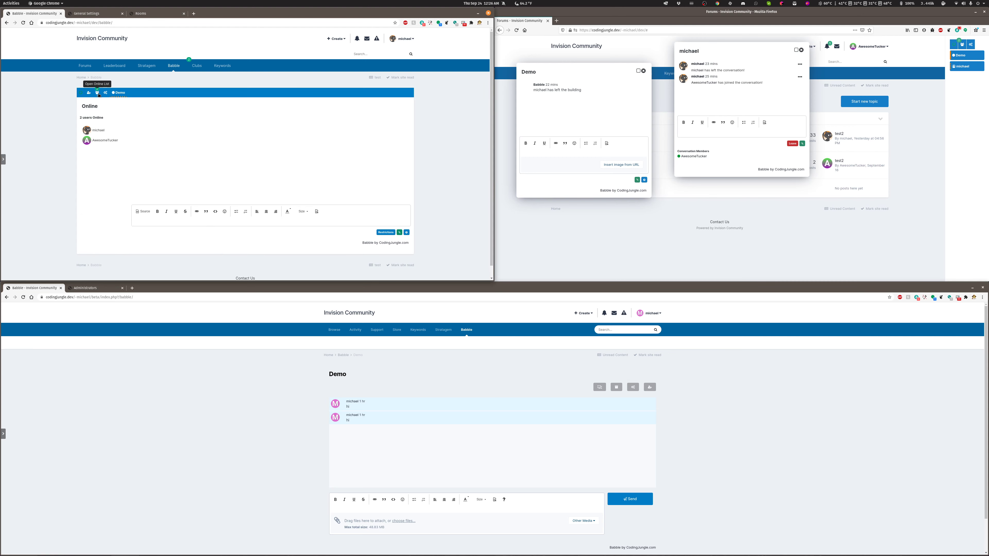
click(98, 94)
click(98, 94)
click(98, 94)
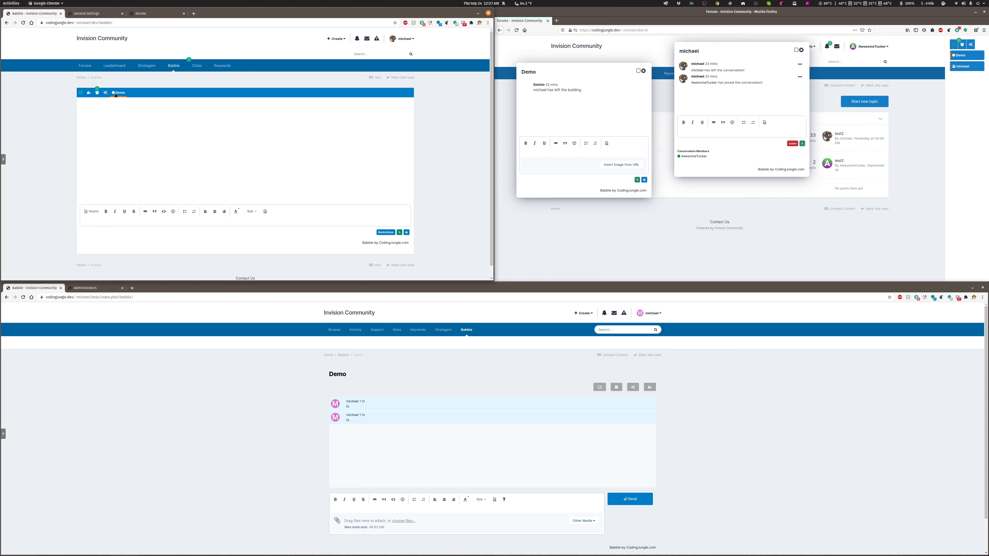
click(97, 93)
click(101, 140)
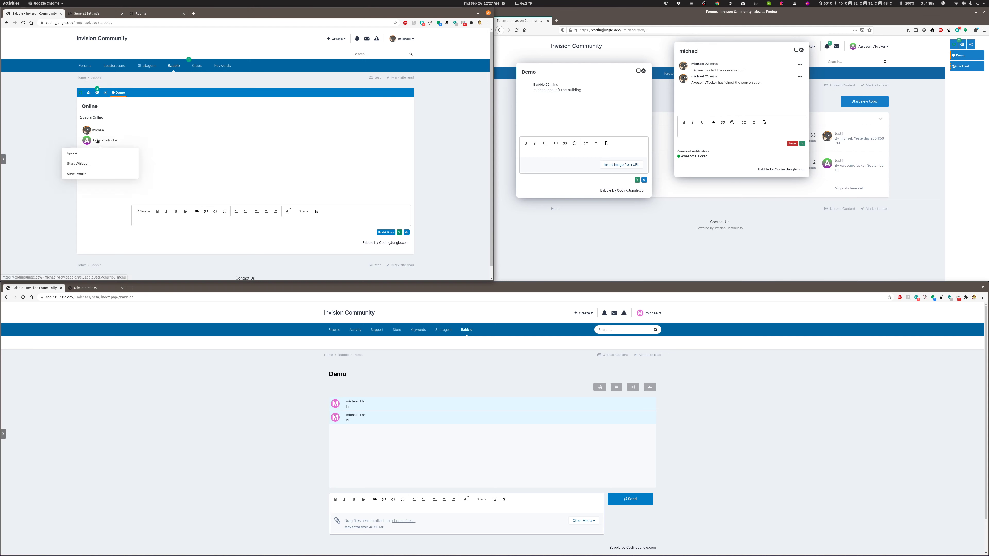
click(98, 165)
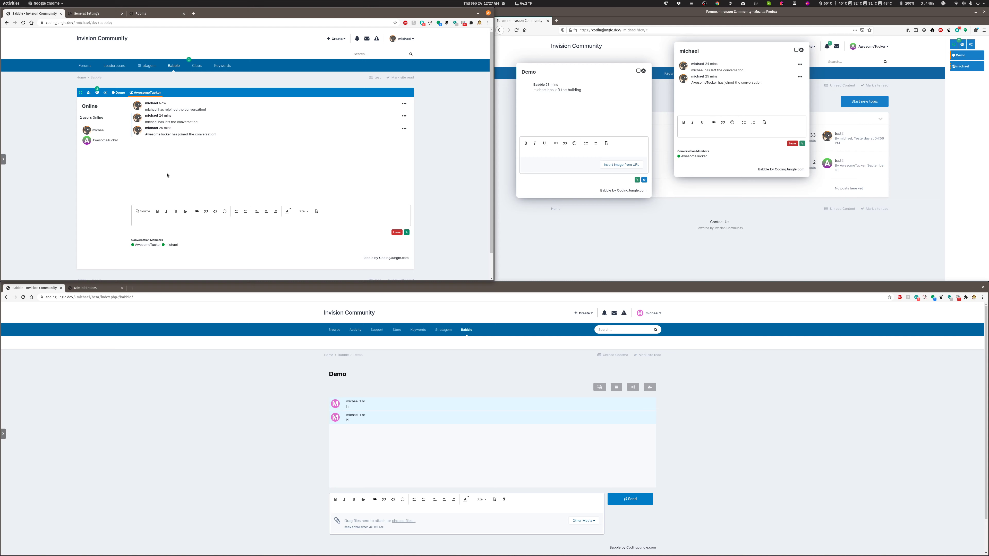
- Switch to Firefox, reload the other member's forums page and hide the online list in its chat widget
click(803, 143)
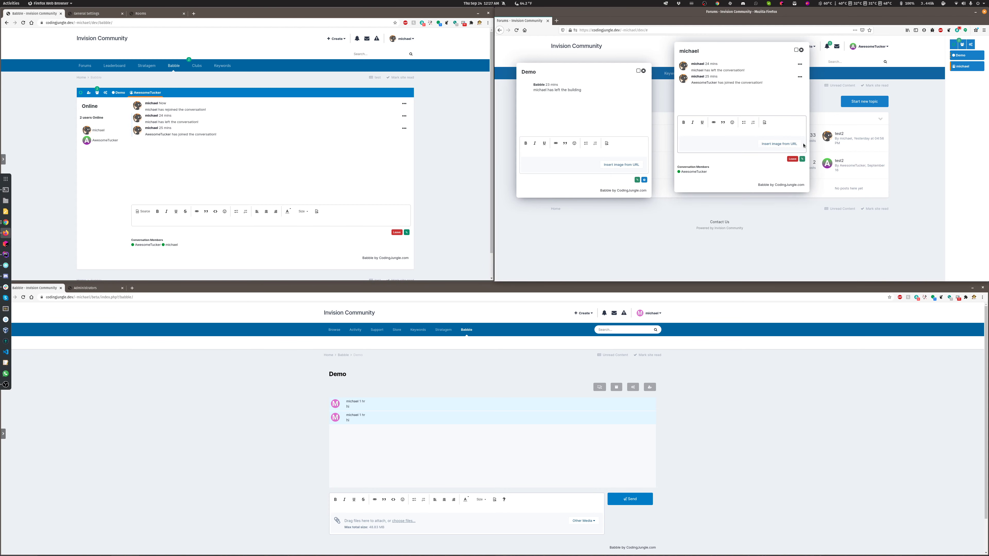
click(803, 159)
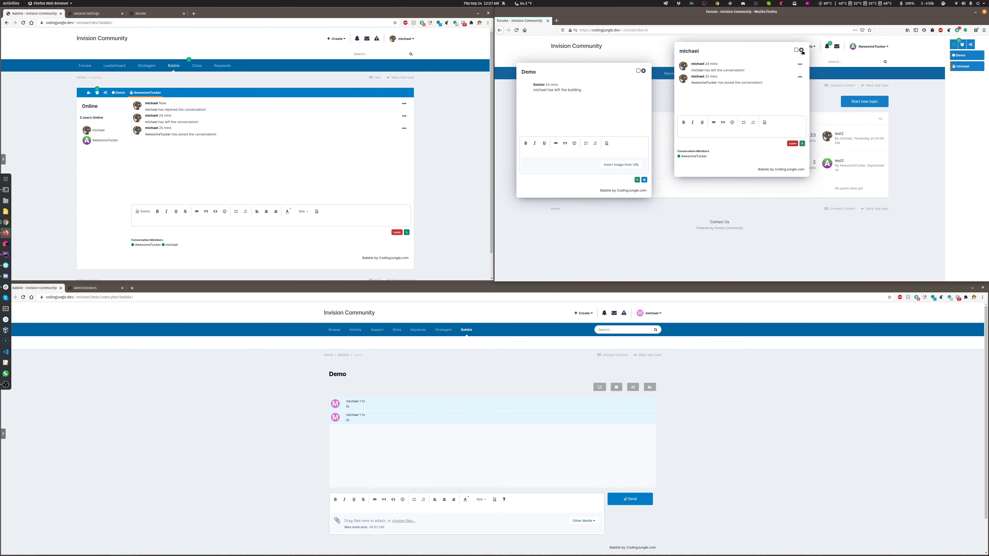
click(516, 30)
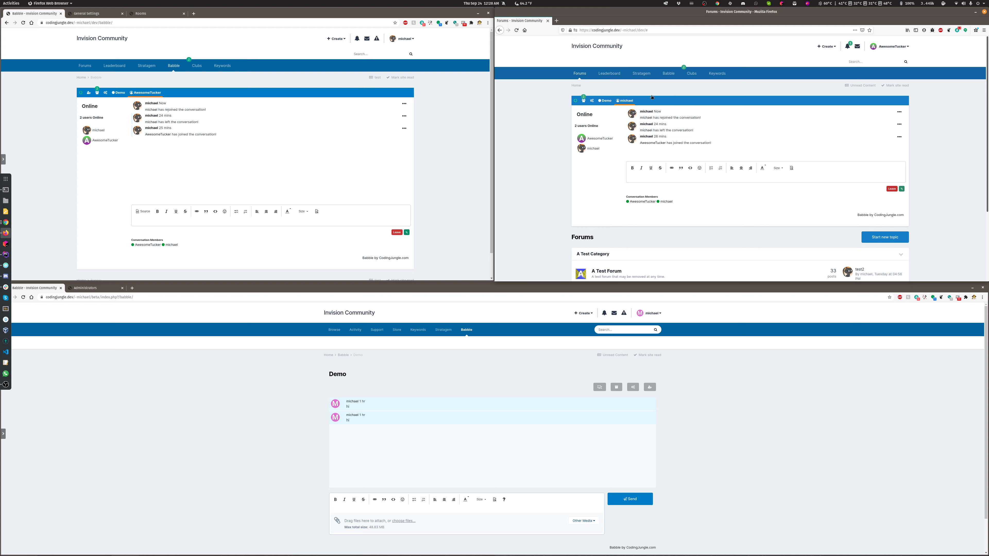
click(607, 104)
click(582, 102)
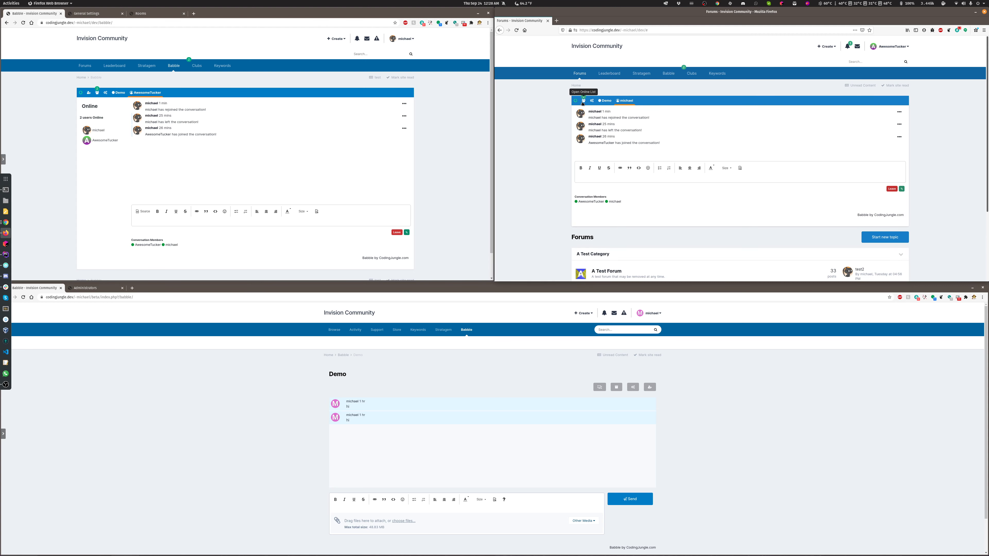
- Switch to Chrome, go to the second site's forums home and collapse its Babble chat widget
click(85, 90)
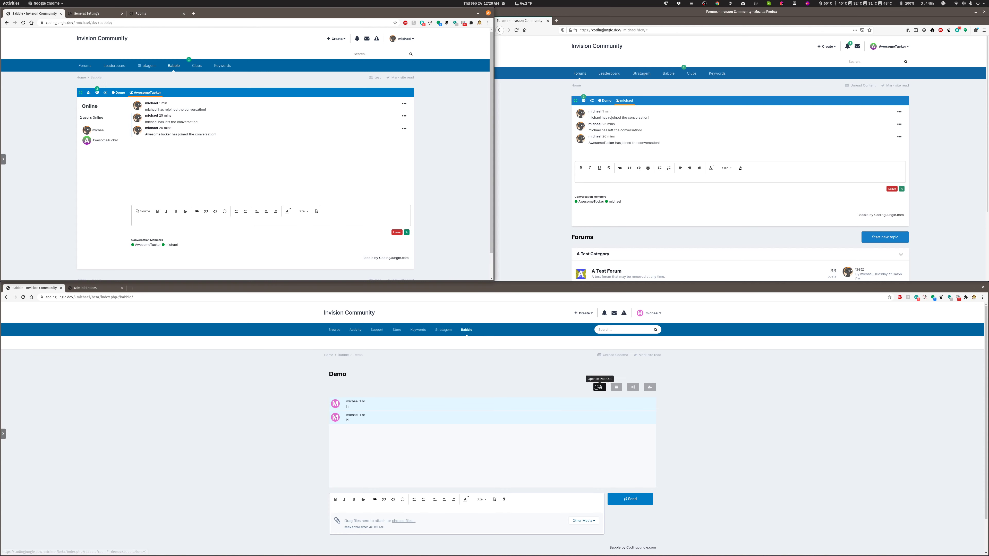
click(336, 314)
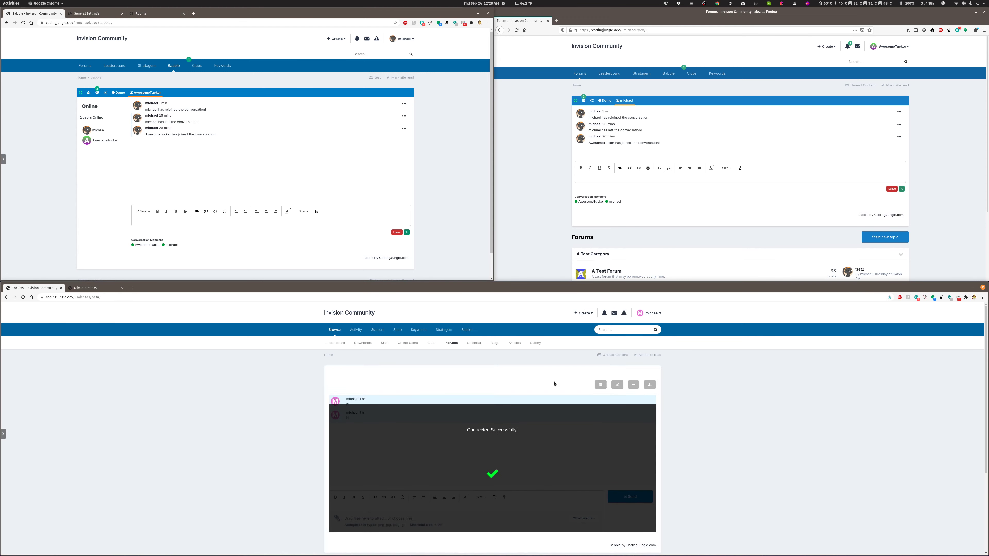
click(634, 384)
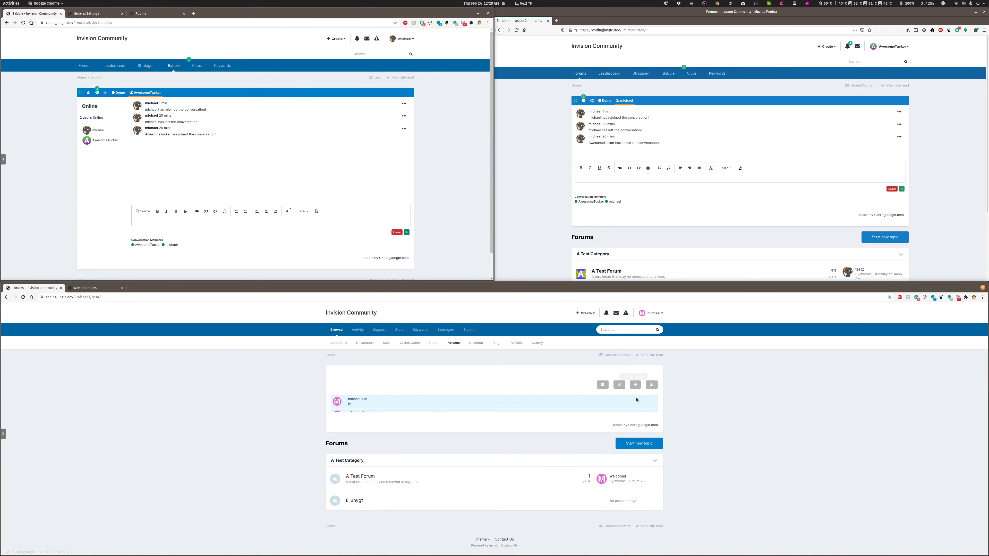
- Expand the second site's Babble chat widget and look over its messages and editor
click(635, 385)
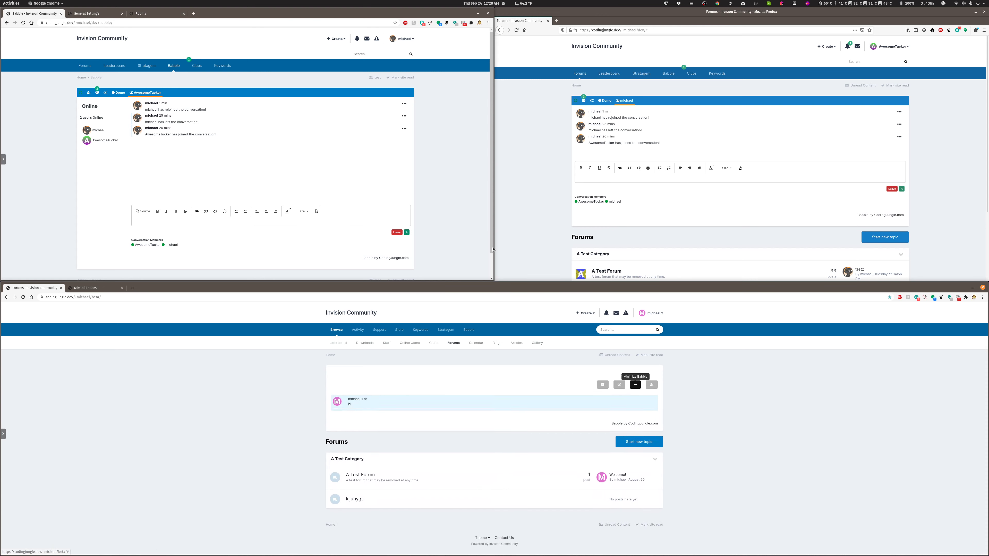
click(80, 93)
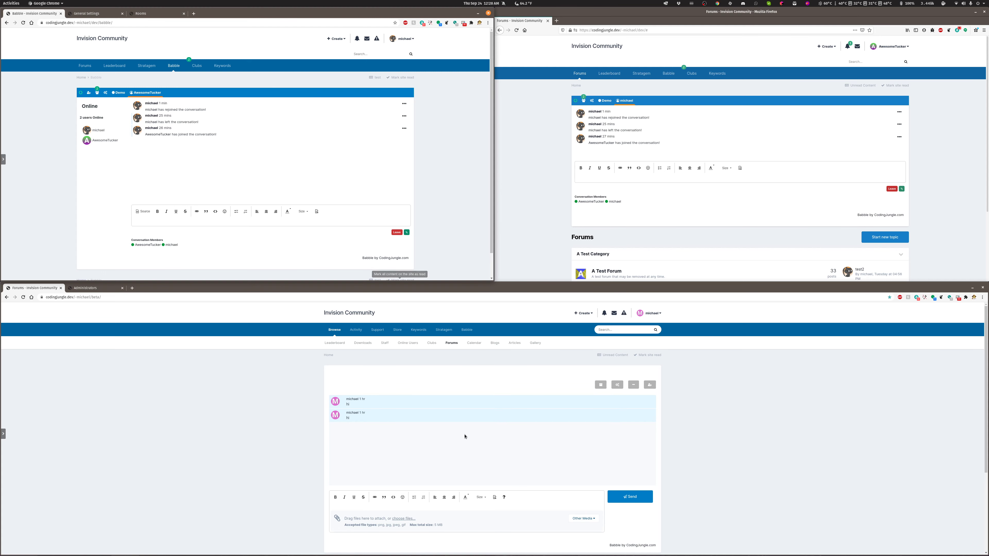
scroll(366, 401, down, 1)
scroll(353, 349, up, 1)
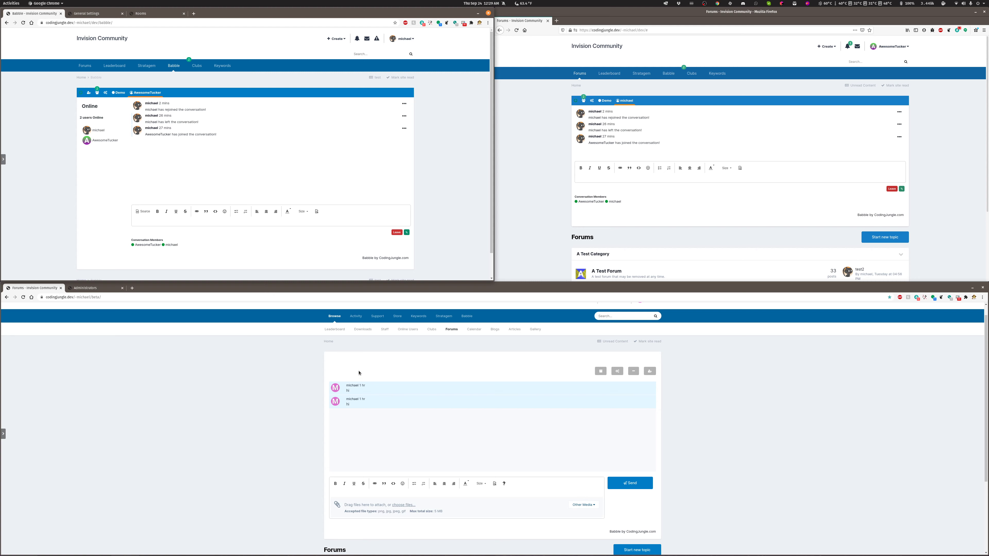
- Switch the first site's chat to the Demo room, view its restrictions list and return to the chat
click(406, 233)
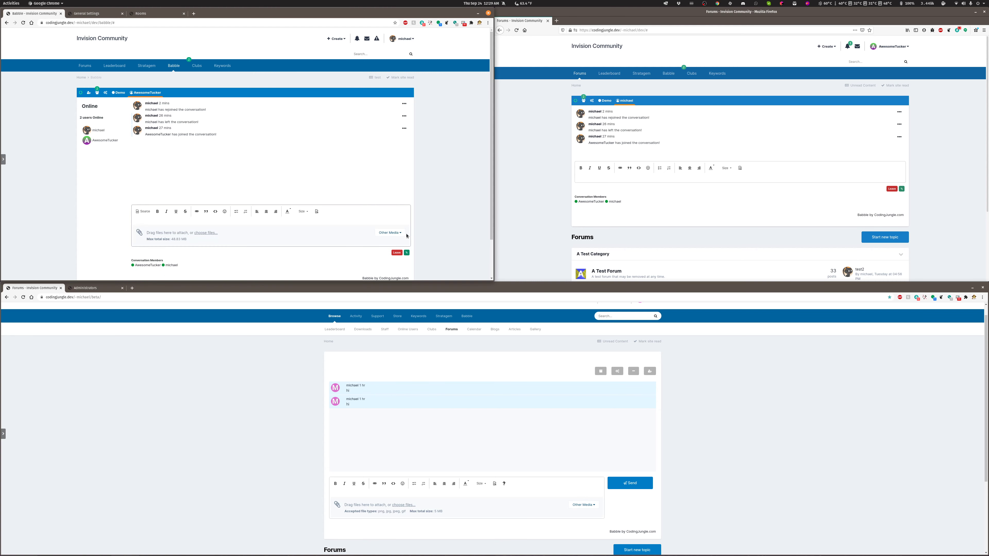
scroll(406, 233, down, 1)
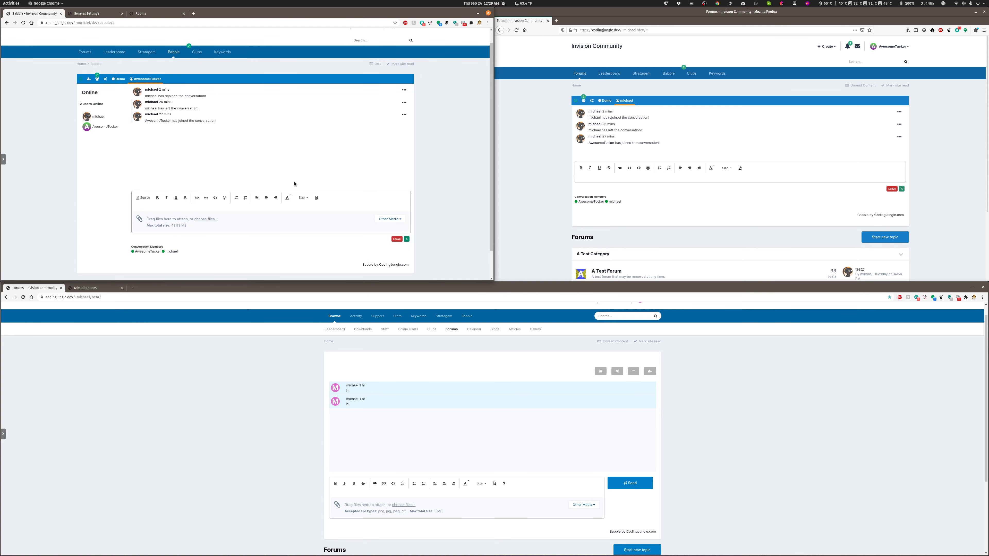
click(123, 80)
click(384, 233)
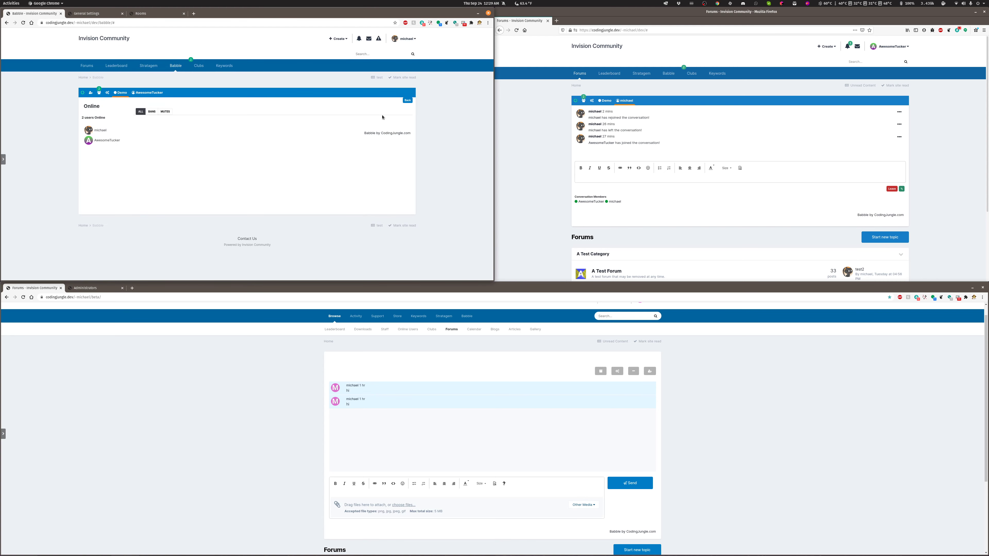
click(407, 101)
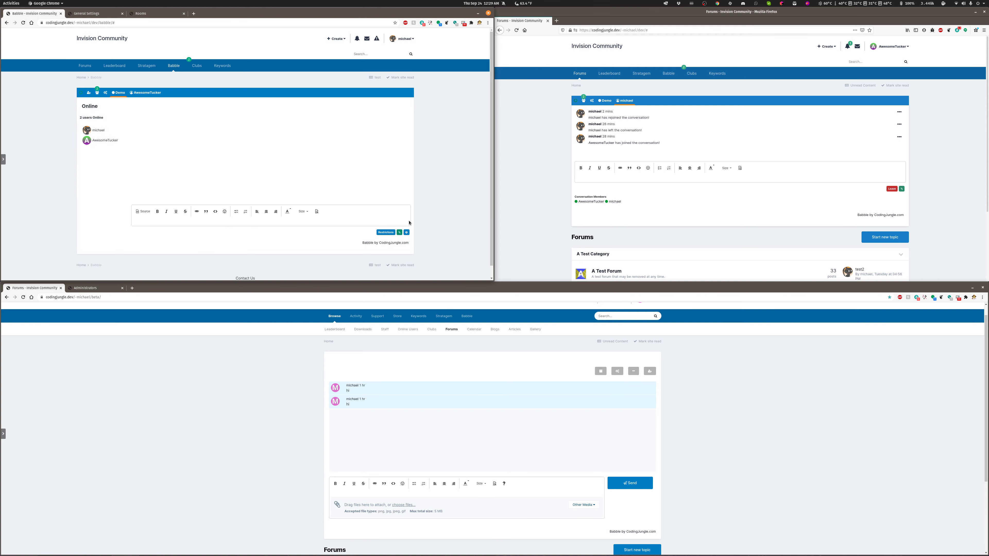
- View the Demo room's help on keyboard shortcuts and commands, then return to the message editor
click(407, 233)
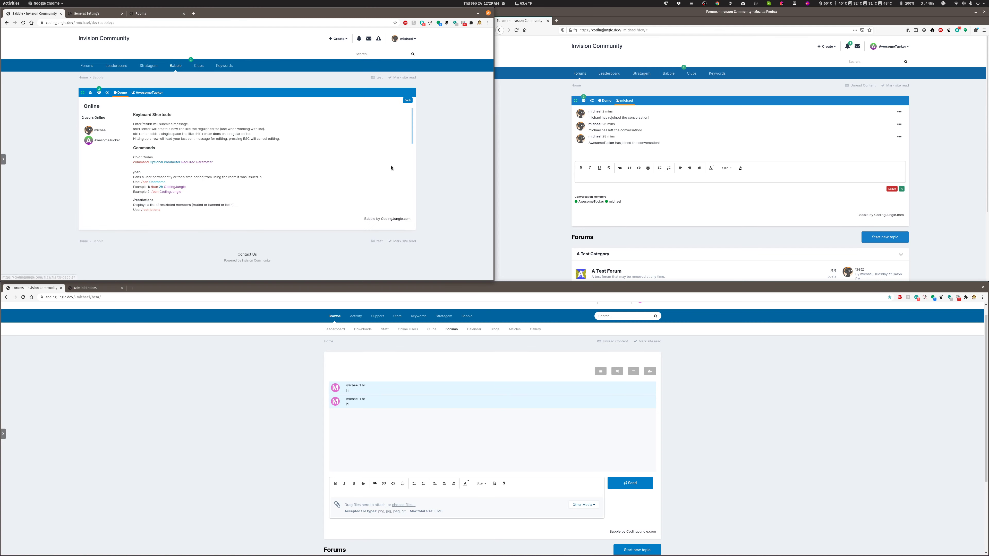
click(408, 100)
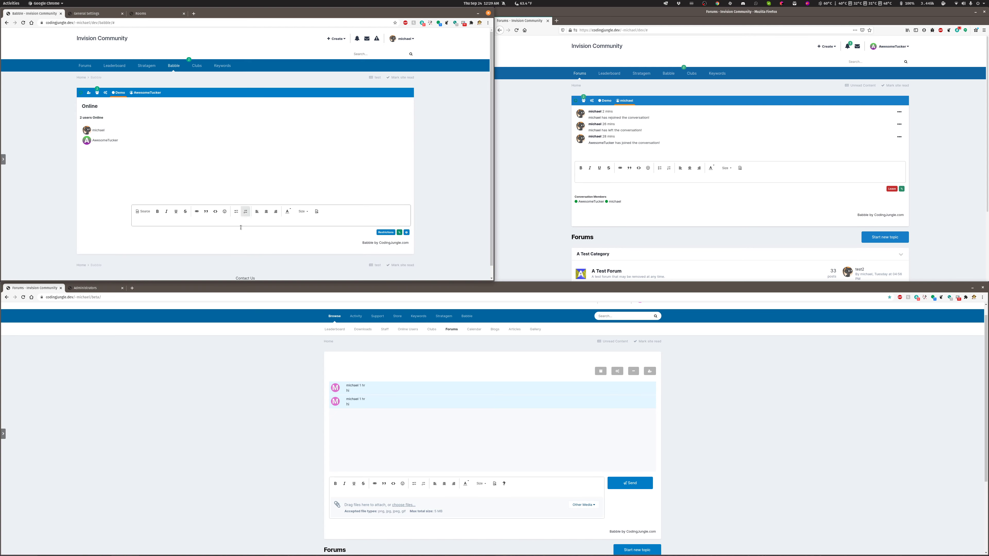
click(260, 220)
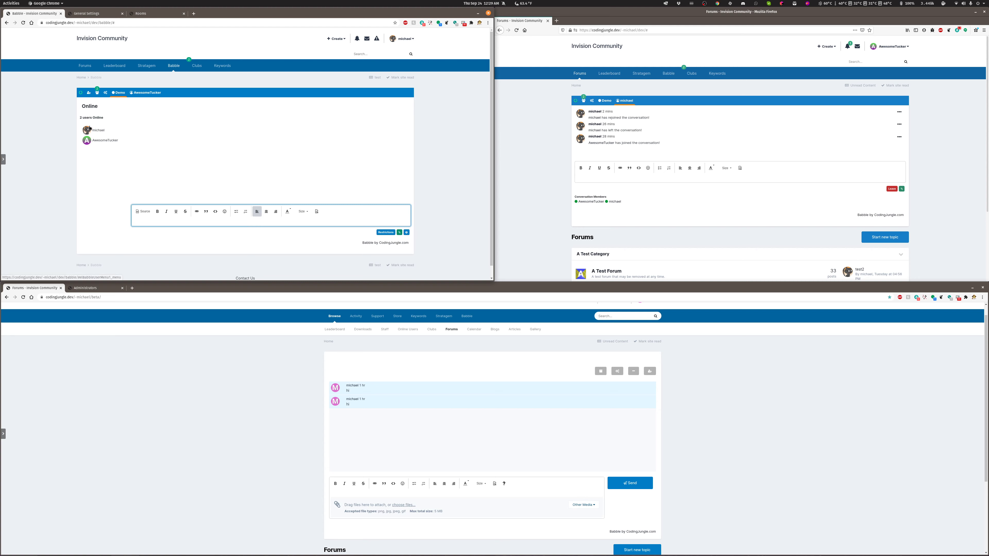
- Inspect the first site's Babble page, turn on mobile device emulation and reload the page
right_click(437, 92)
click(451, 171)
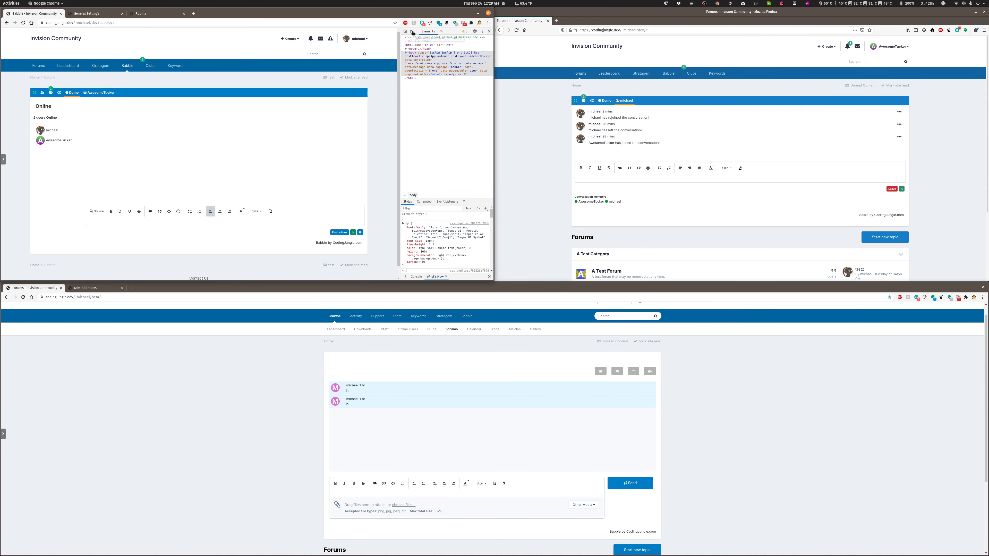
click(412, 32)
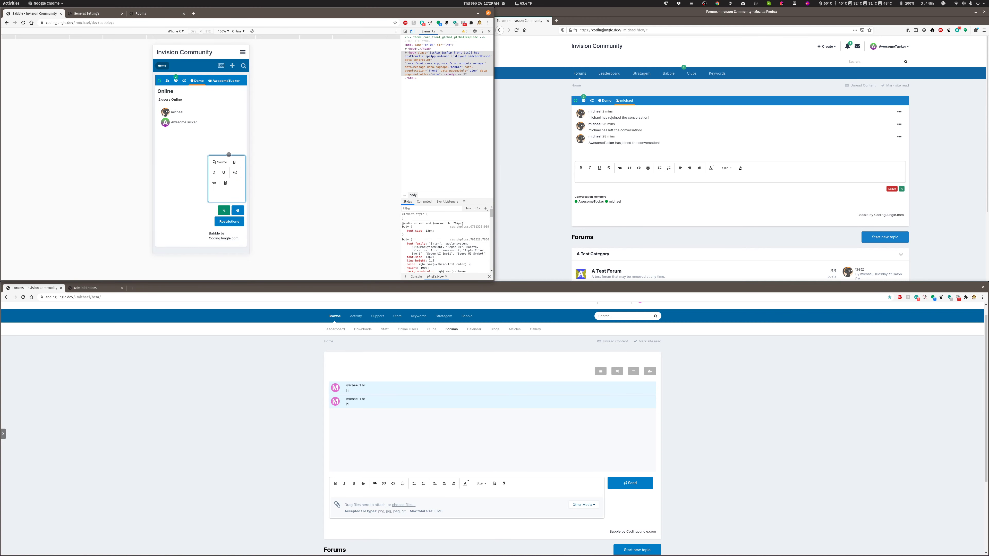
click(23, 23)
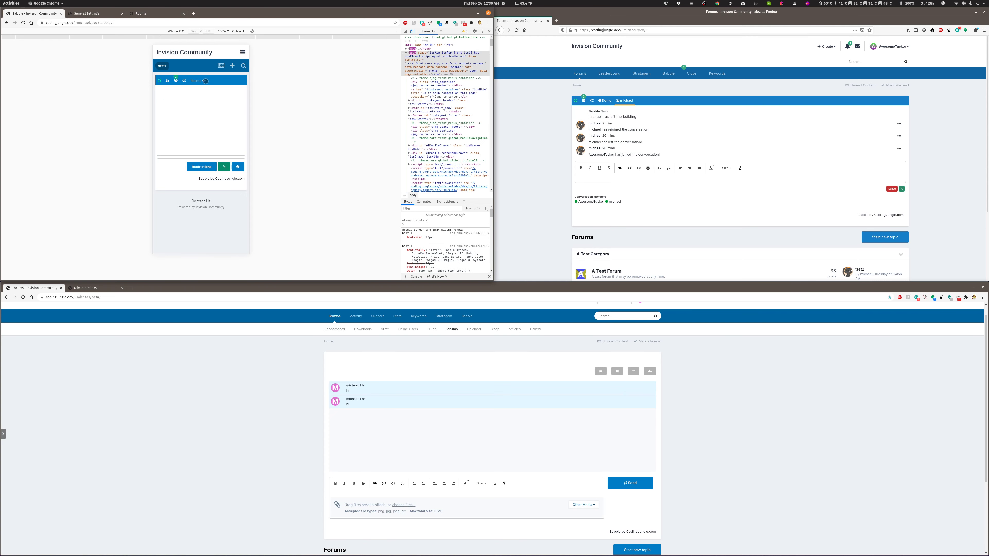
- Switch between the whisper conversation and the Demo room in the mobile chat layout, ending on the whisper
click(199, 80)
click(195, 100)
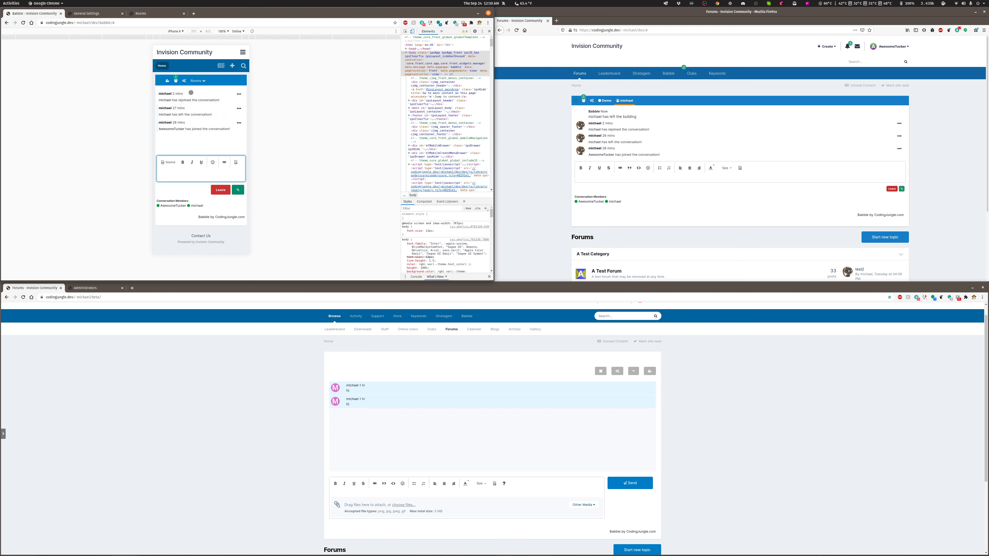
click(196, 82)
click(194, 91)
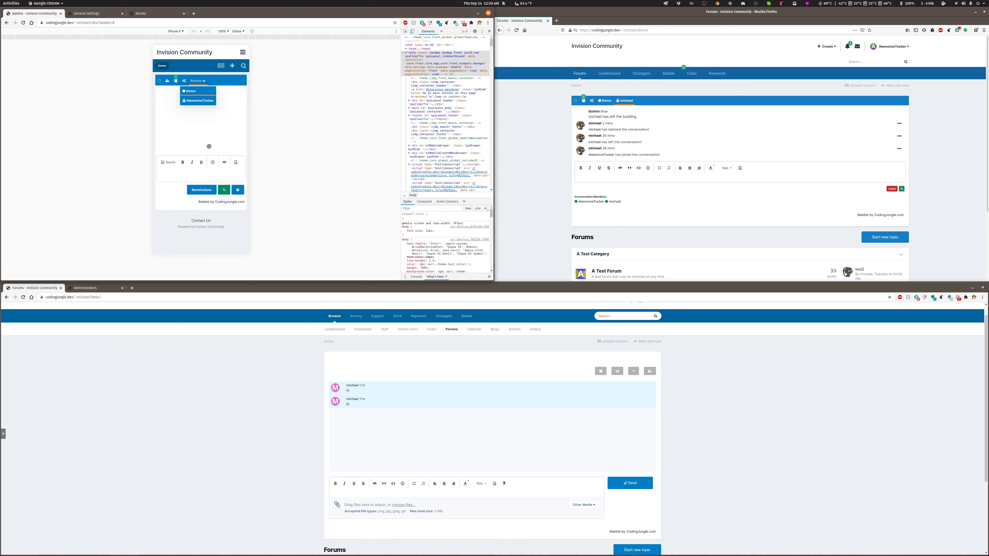
click(195, 81)
click(196, 100)
- Toggle the mobile layout's online users list, then view the Create Private Room form and close it
click(176, 82)
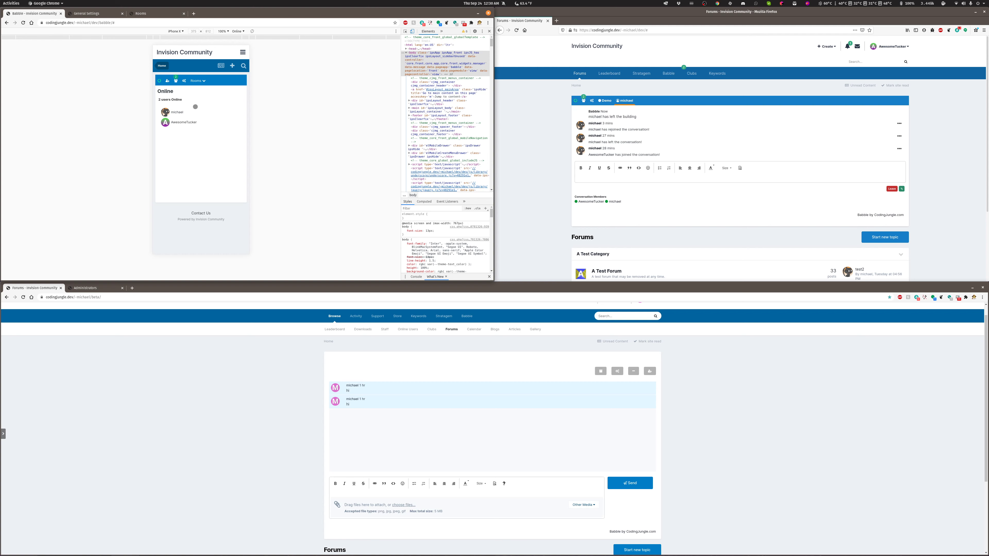
click(177, 80)
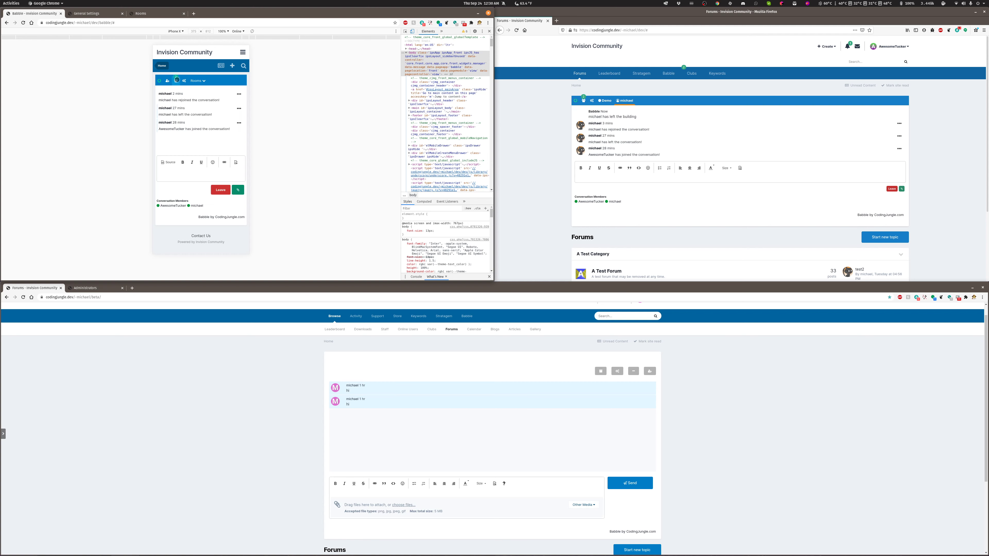
click(177, 81)
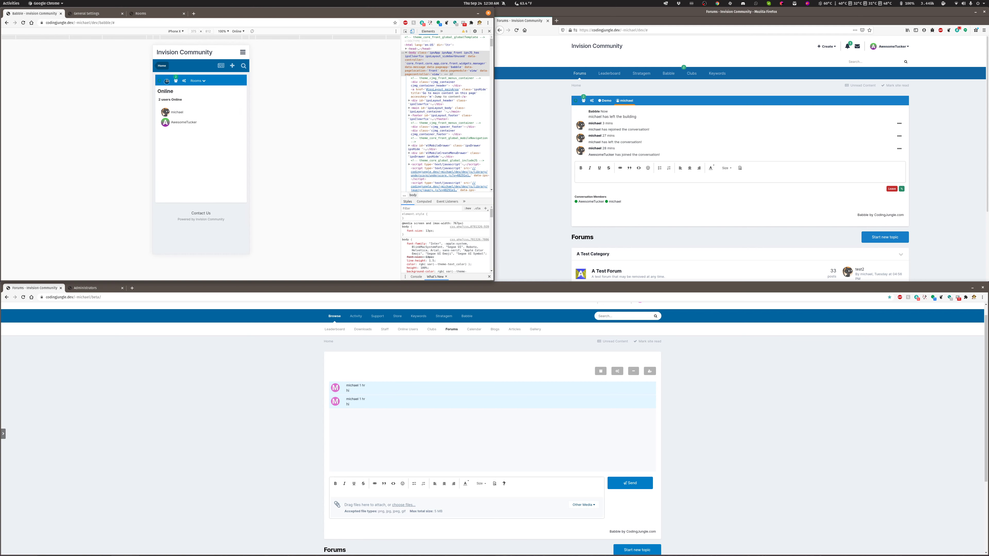
click(166, 81)
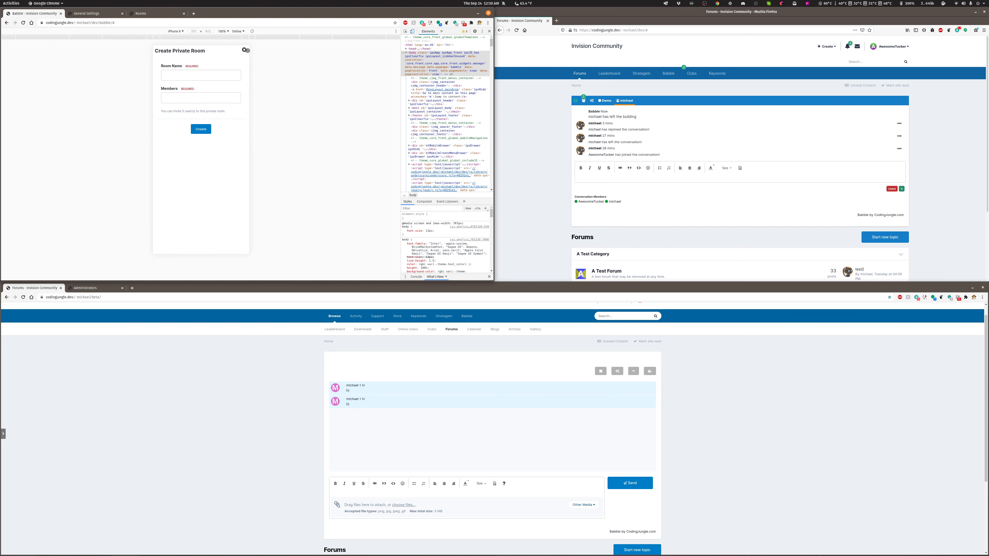
click(244, 49)
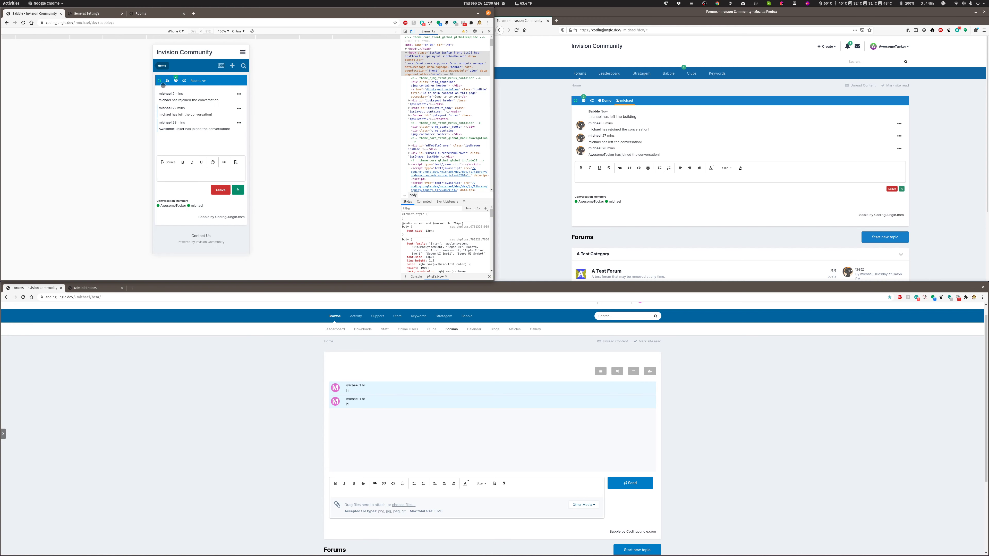
- Enable the chat bar in the first site's Babble layout settings, save, and return to the mobile site page
click(94, 14)
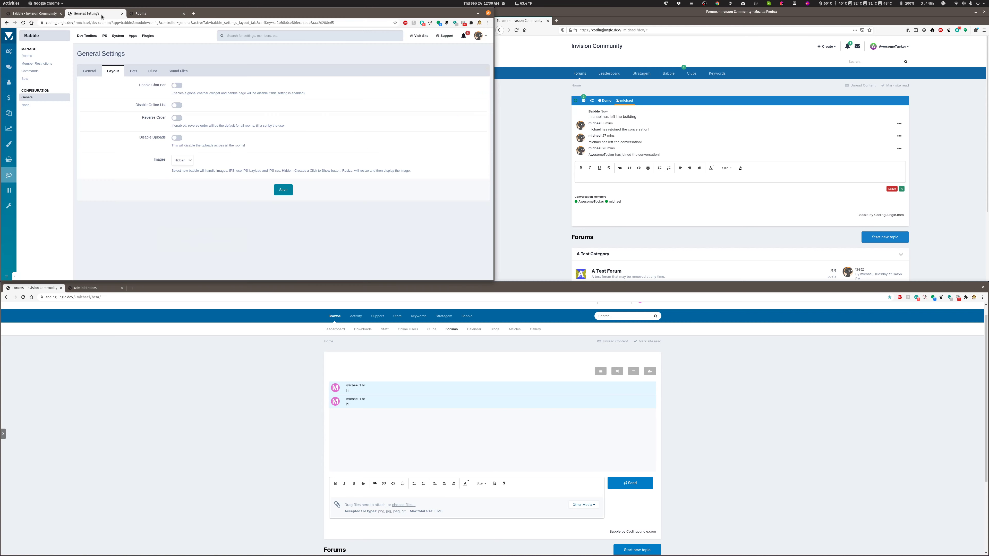
click(174, 87)
click(292, 195)
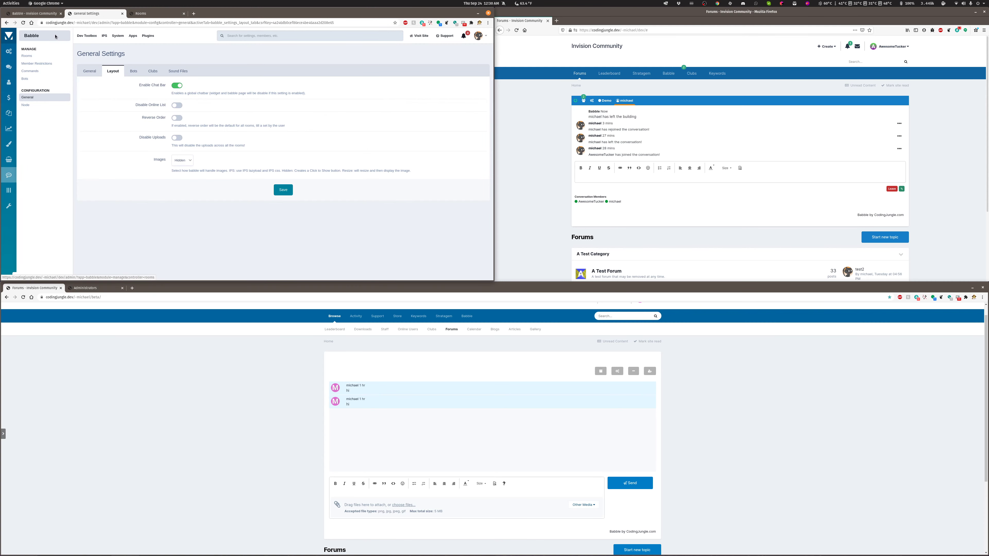
click(32, 14)
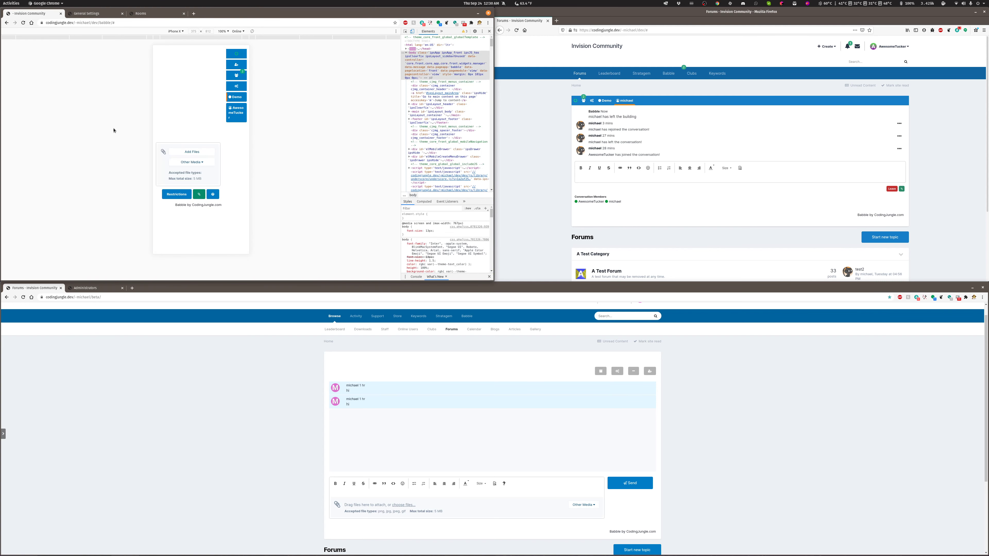
- Collapse and expand the mobile chat bar, open its whisper conversation, and collapse the bar again
click(235, 57)
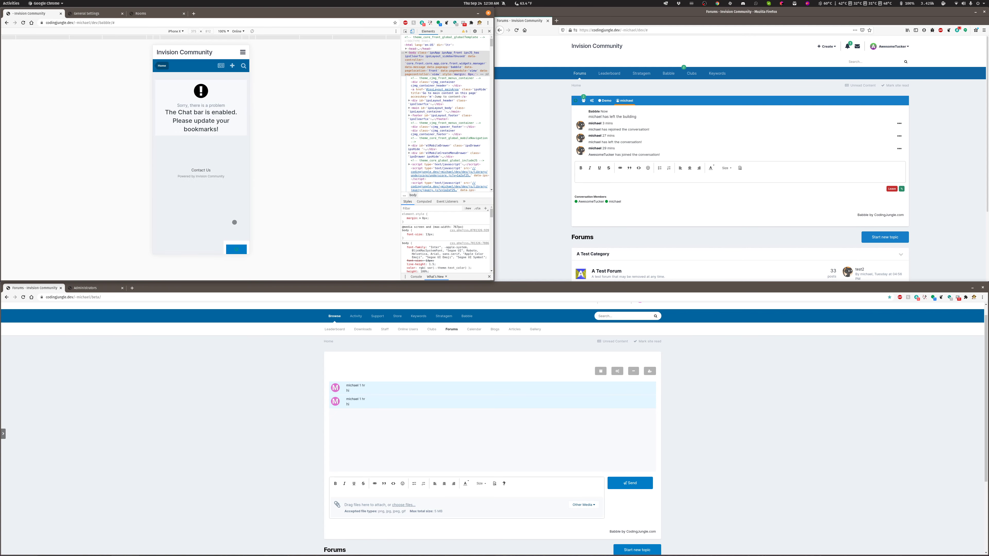
click(235, 251)
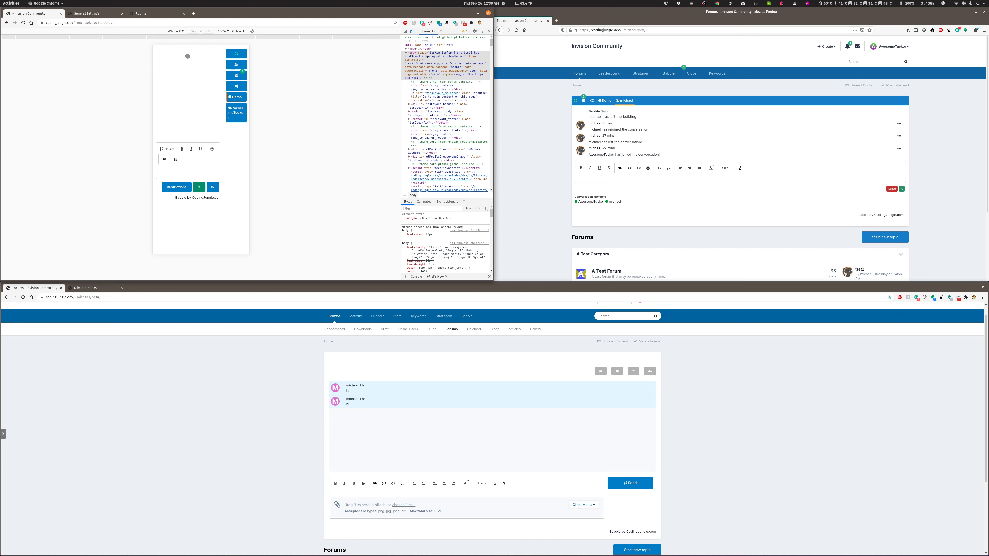
click(235, 108)
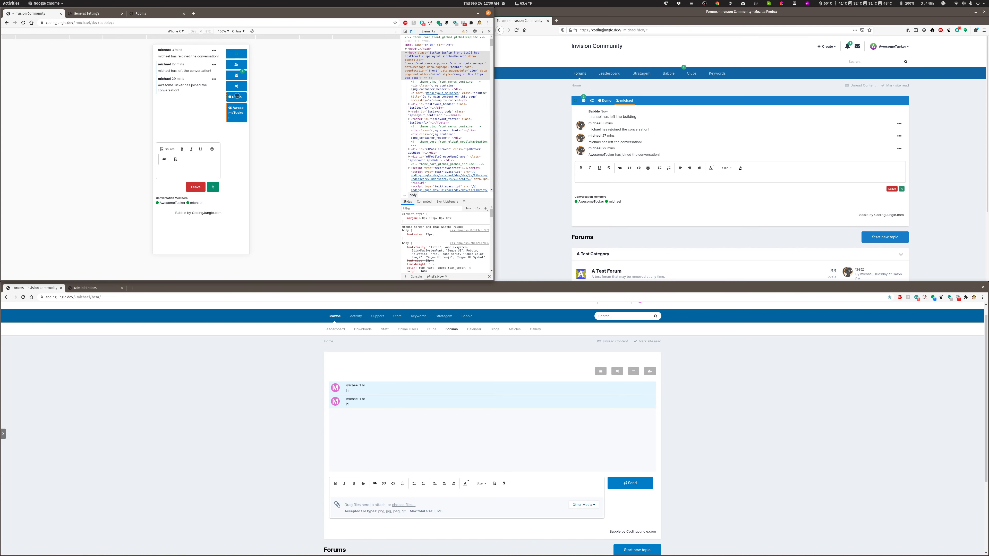
click(236, 55)
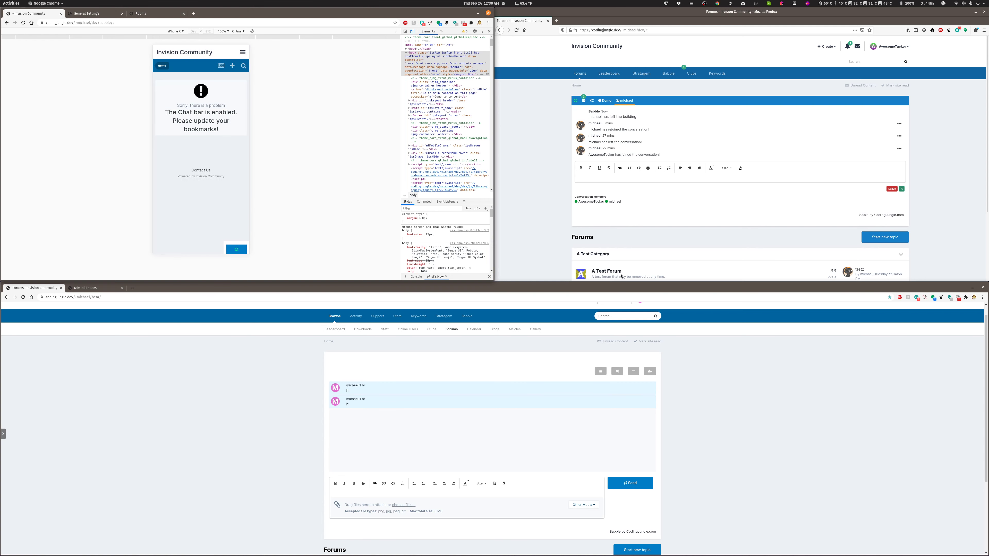
- Switch to Firefox and send the message "hi" from the other member in the whisper conversation
click(607, 180)
click(607, 178)
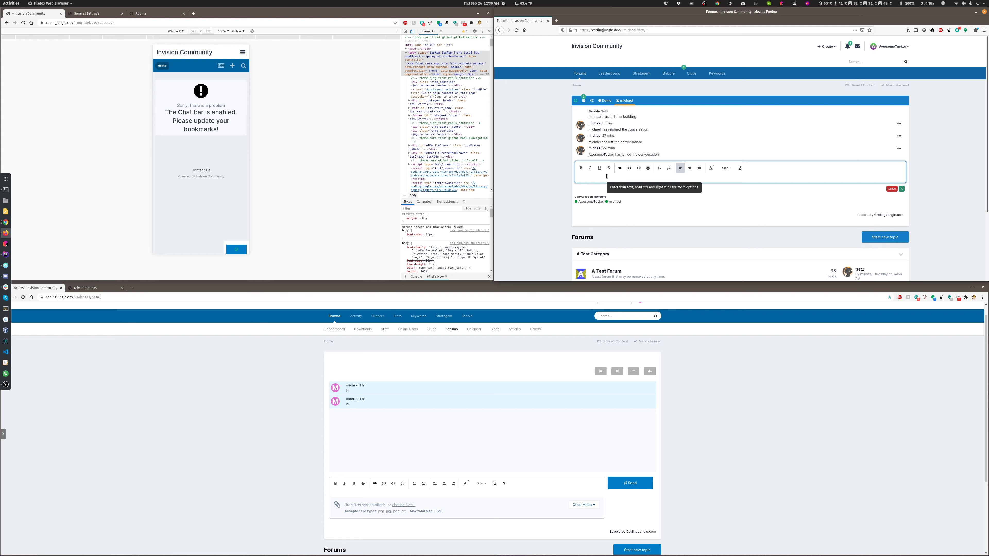
text(hi)
key(Return)
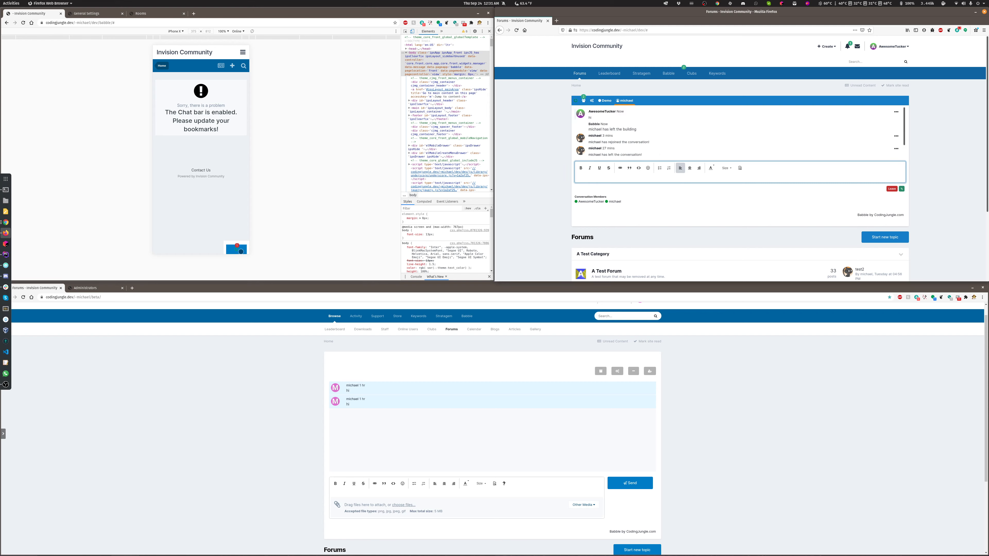
- Switch to Chrome, expand the mobile chat bar and open the whisper conversation's message editor
click(242, 251)
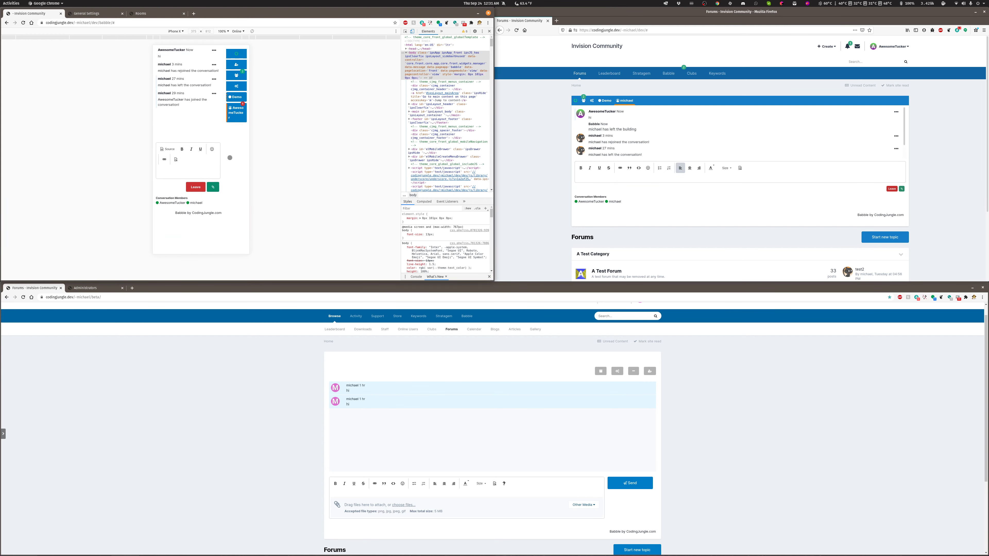
click(235, 117)
click(182, 168)
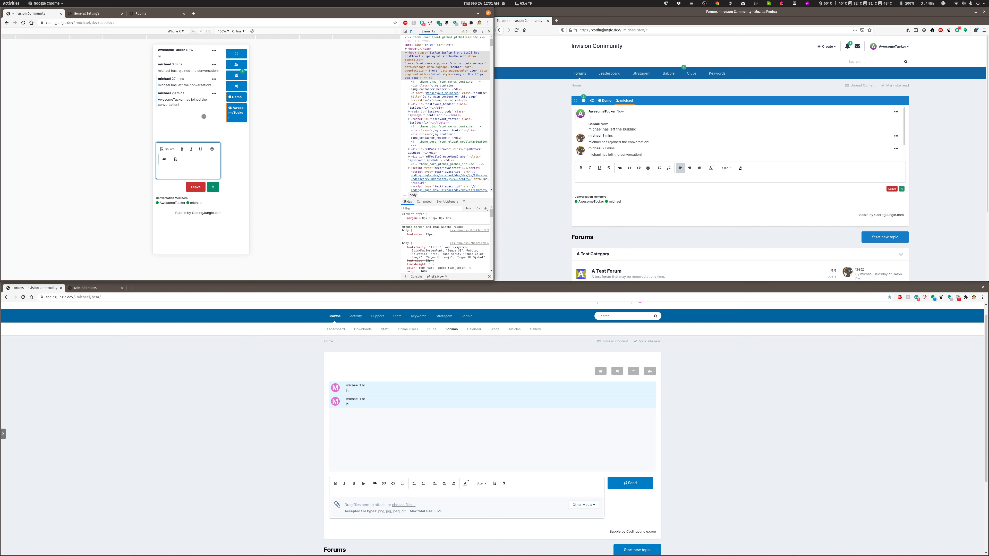
- Collapse the chat bar, go to the first site's forums home and expand the chat bar there
click(234, 97)
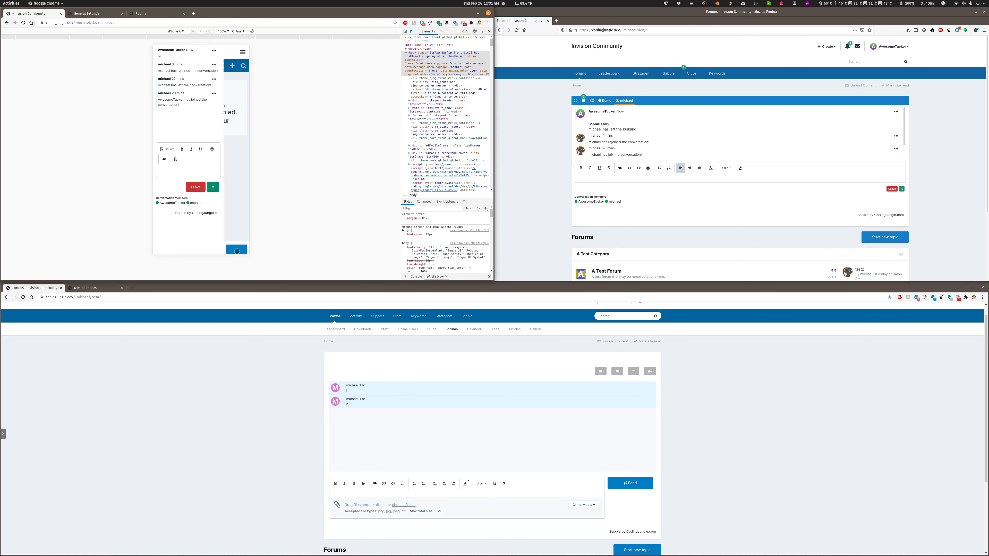
click(236, 250)
click(236, 54)
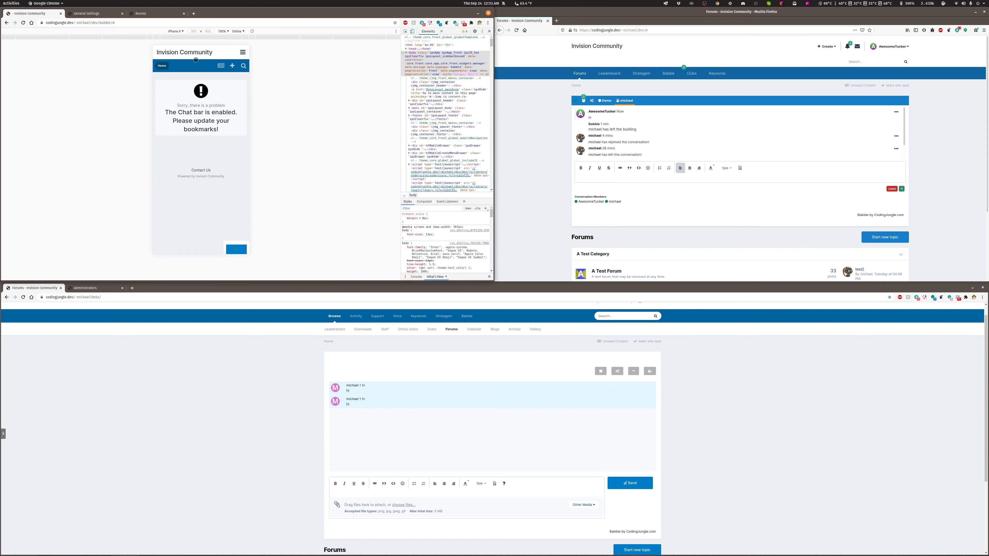
click(161, 66)
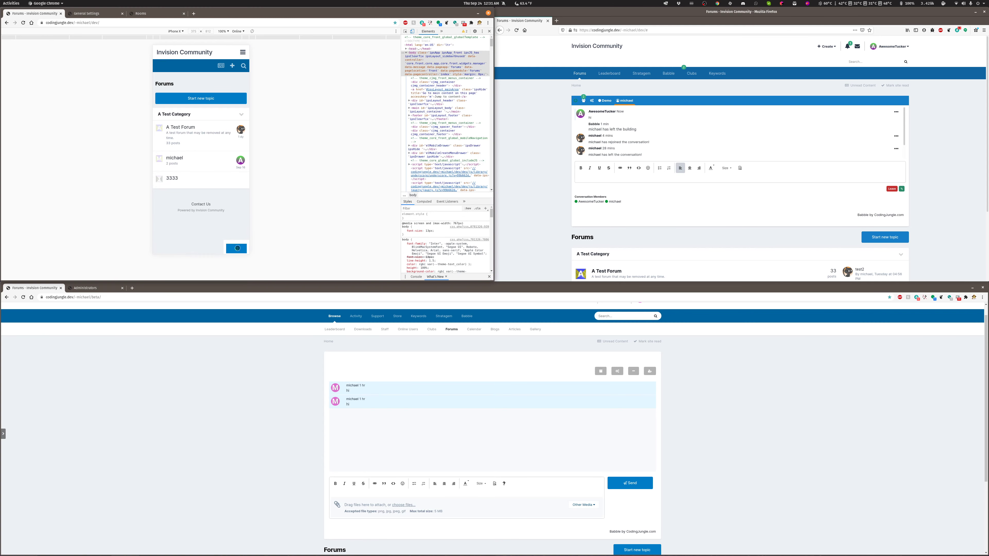
click(238, 248)
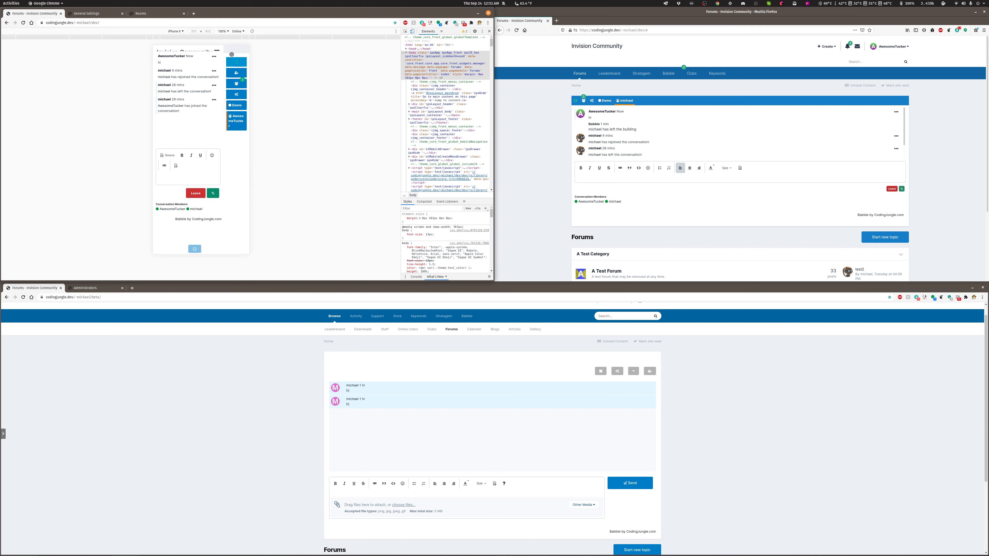
- Collapse the mobile chat bar, go to A Test Forum and expand the chat bar there
click(232, 54)
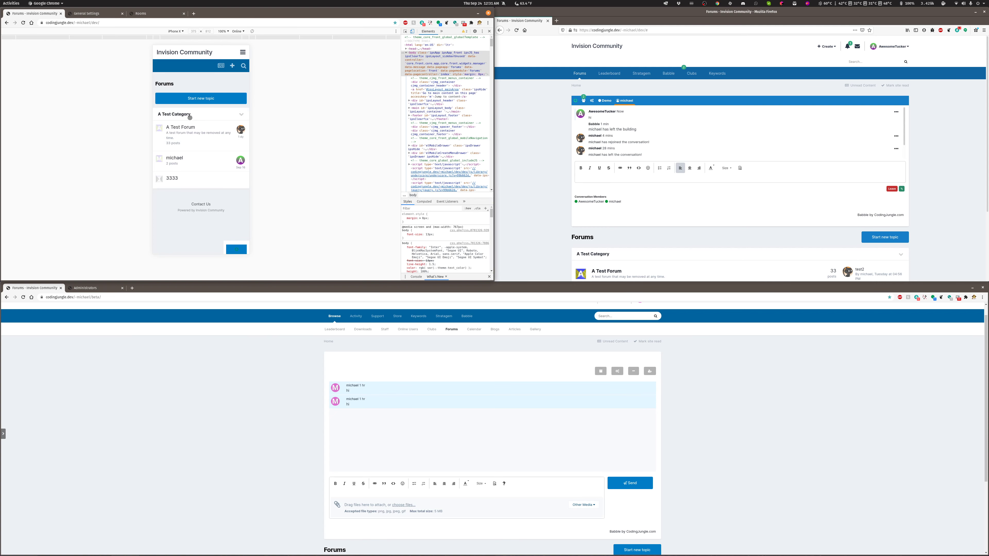
click(180, 129)
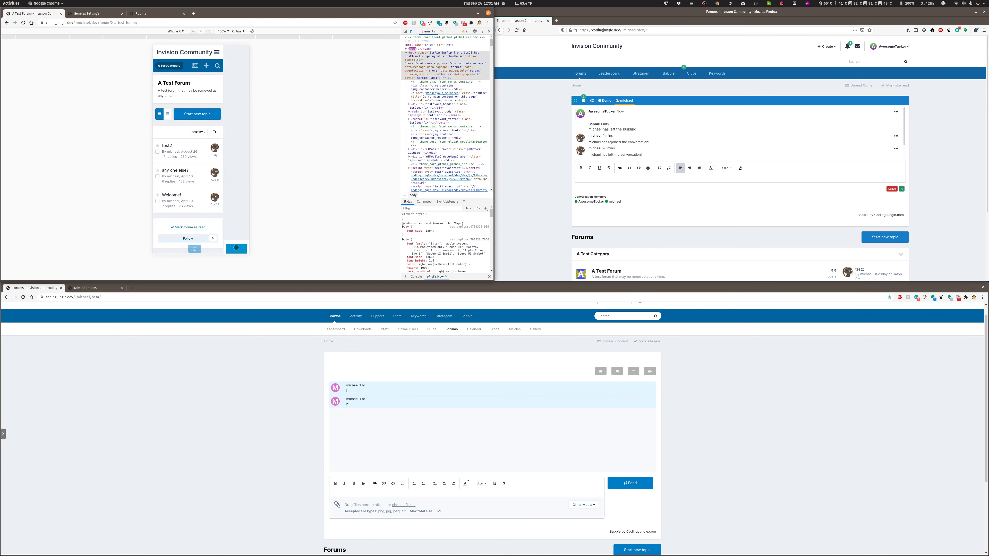
click(236, 248)
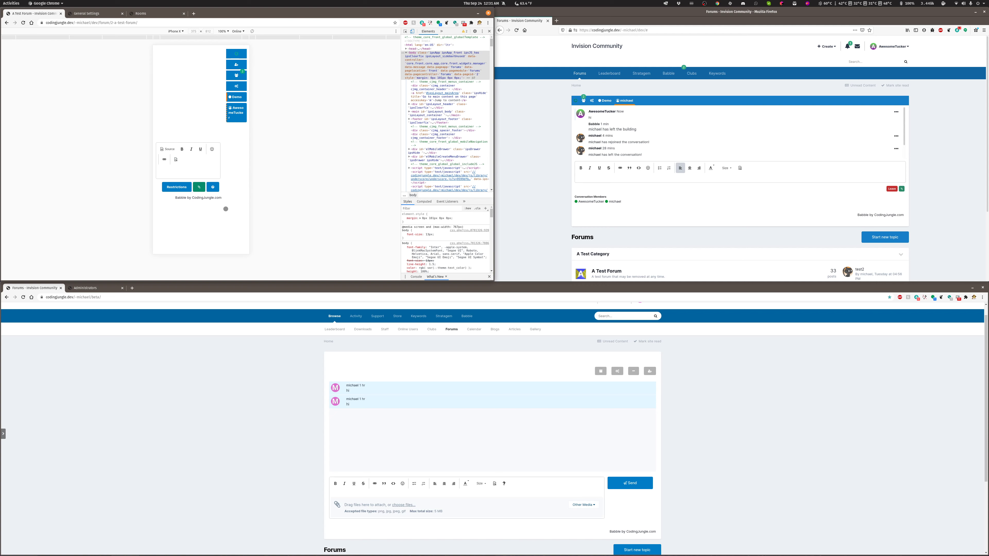
- Alternate between the Demo room and the whisper conversation in the mobile chat bar, focusing the message editor each time
click(181, 171)
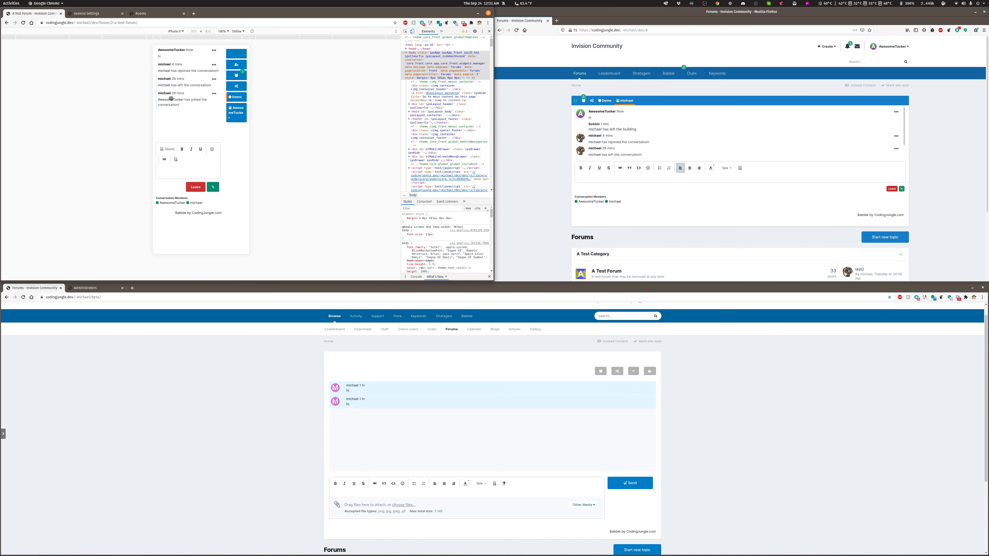
click(182, 170)
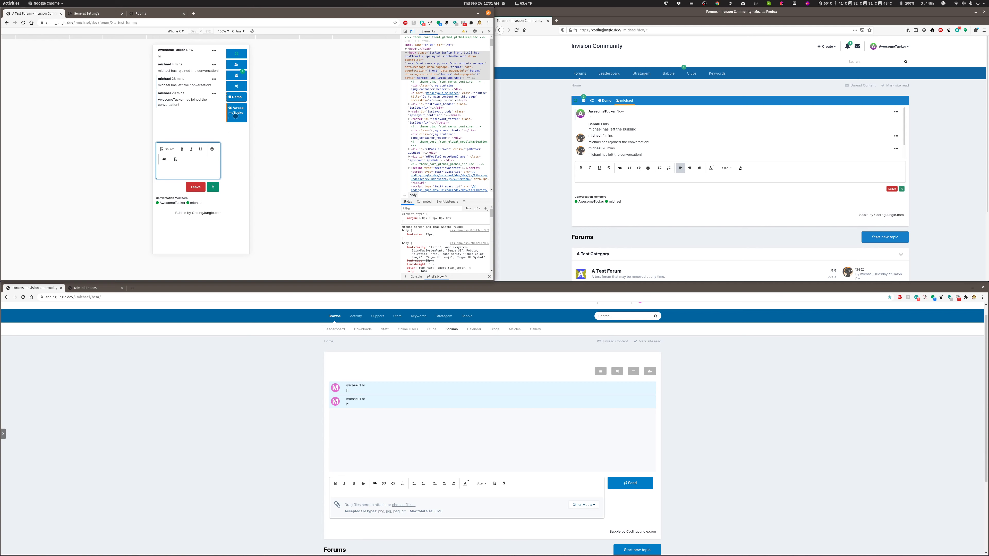
click(181, 171)
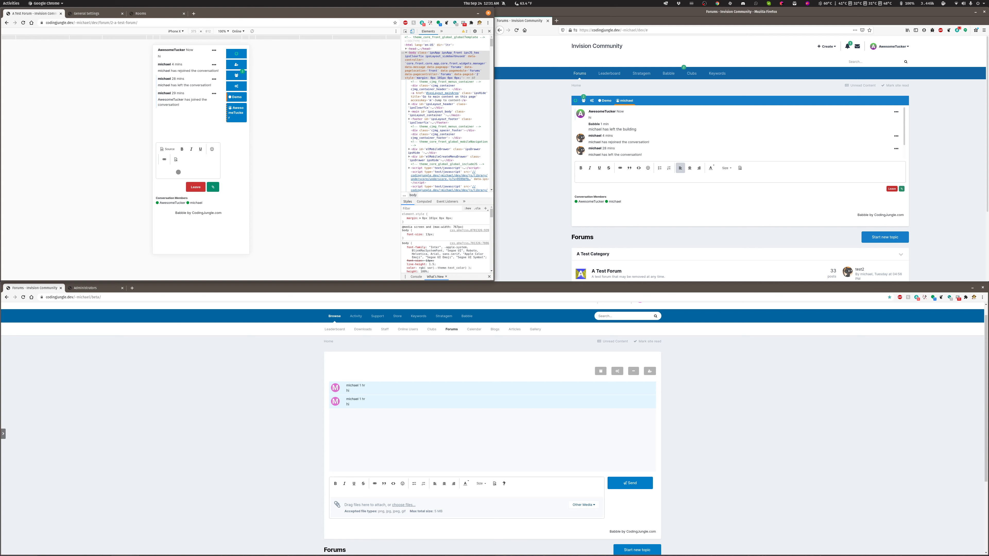
click(236, 112)
click(184, 168)
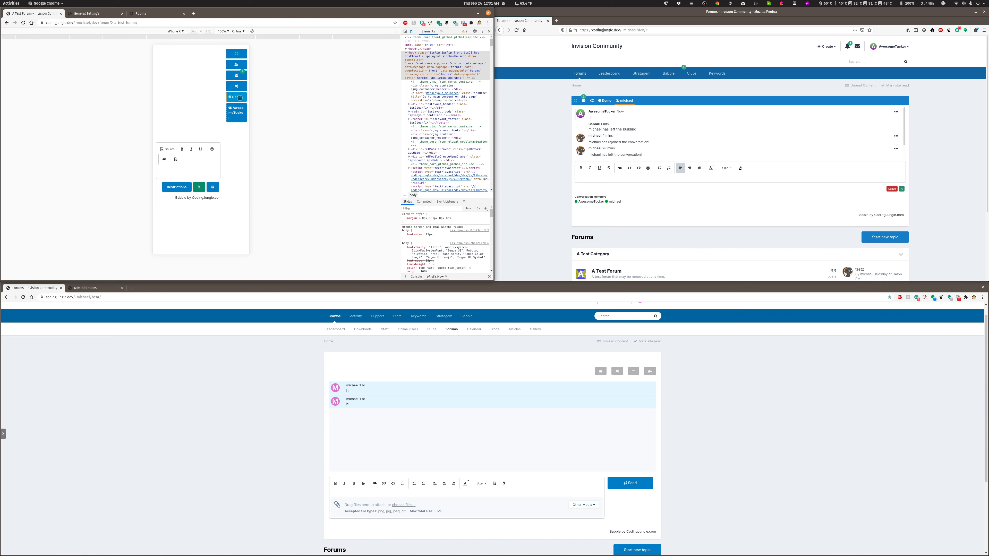
click(175, 169)
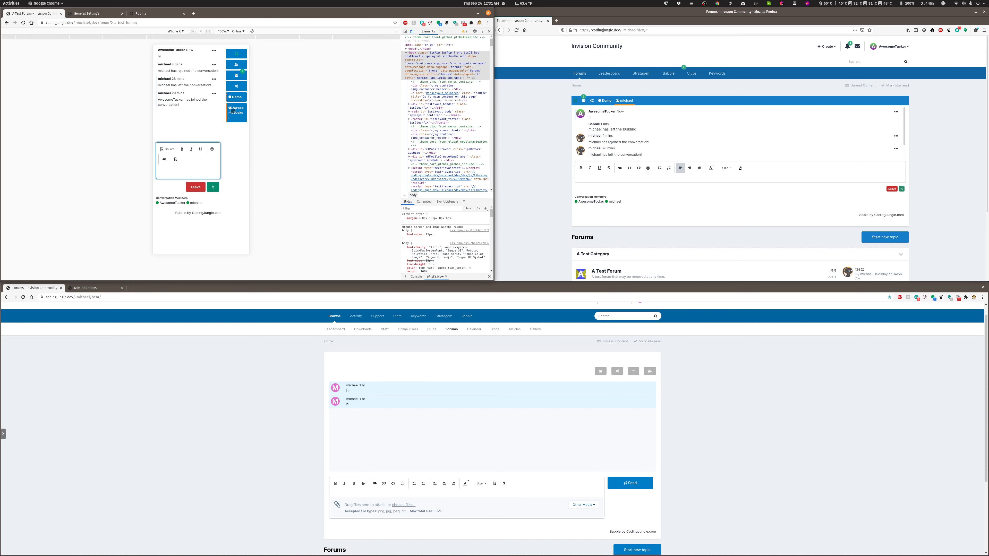
click(235, 97)
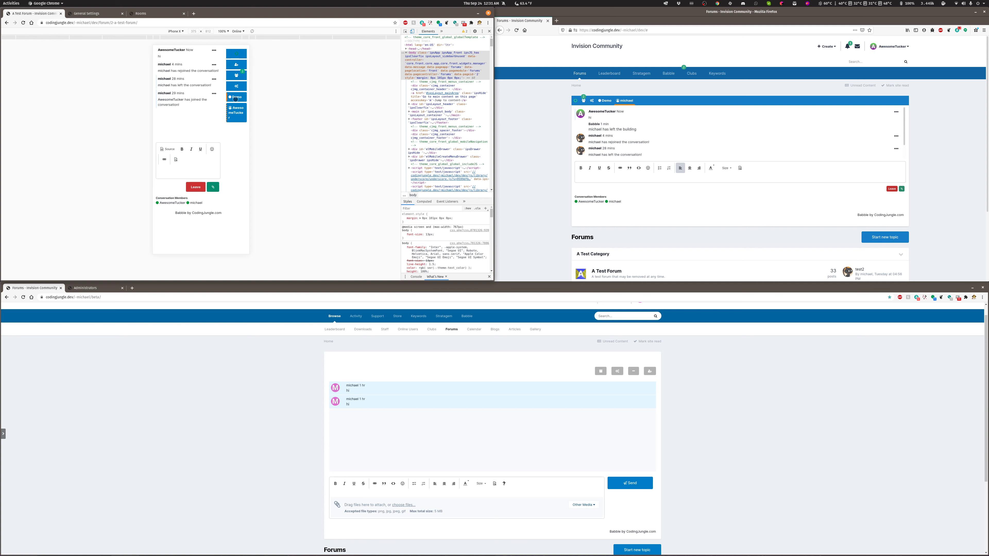
click(178, 171)
click(182, 173)
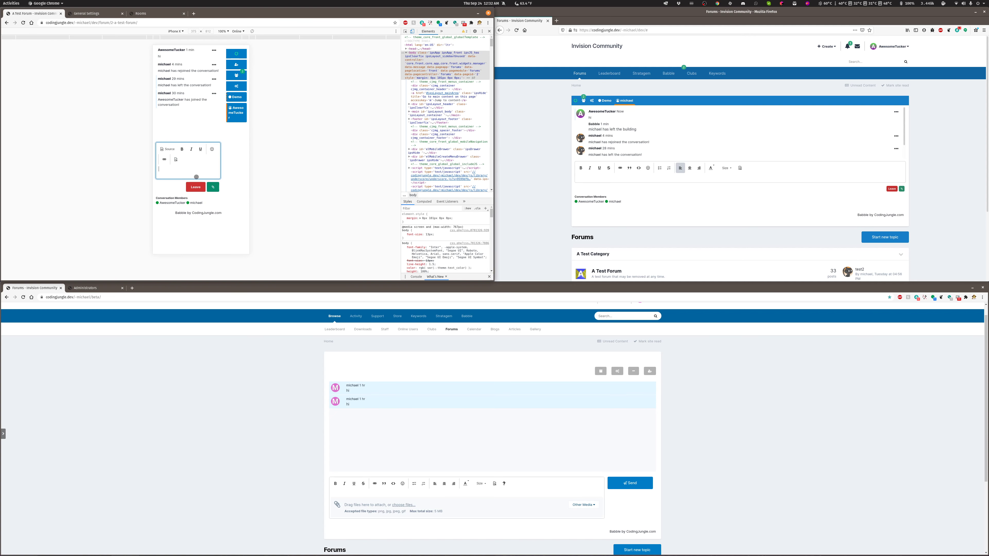
- View the Demo room, the chat settings and the online users list in the mobile chat bar
click(236, 97)
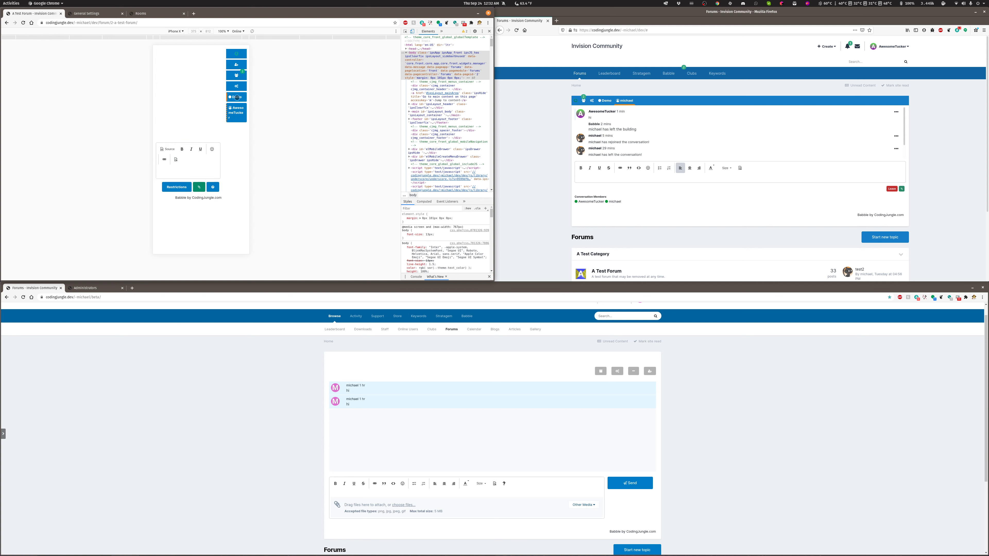
click(237, 95)
click(236, 87)
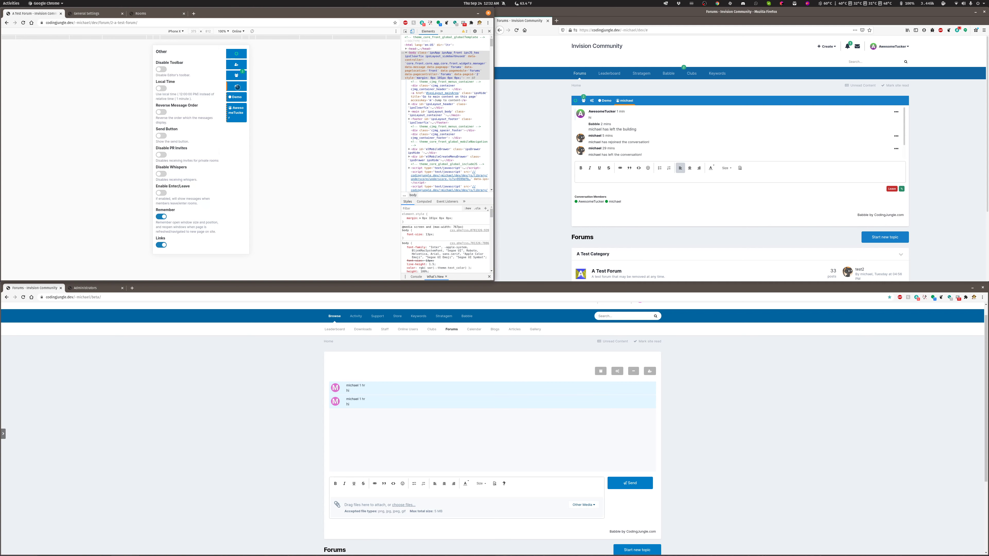
click(234, 75)
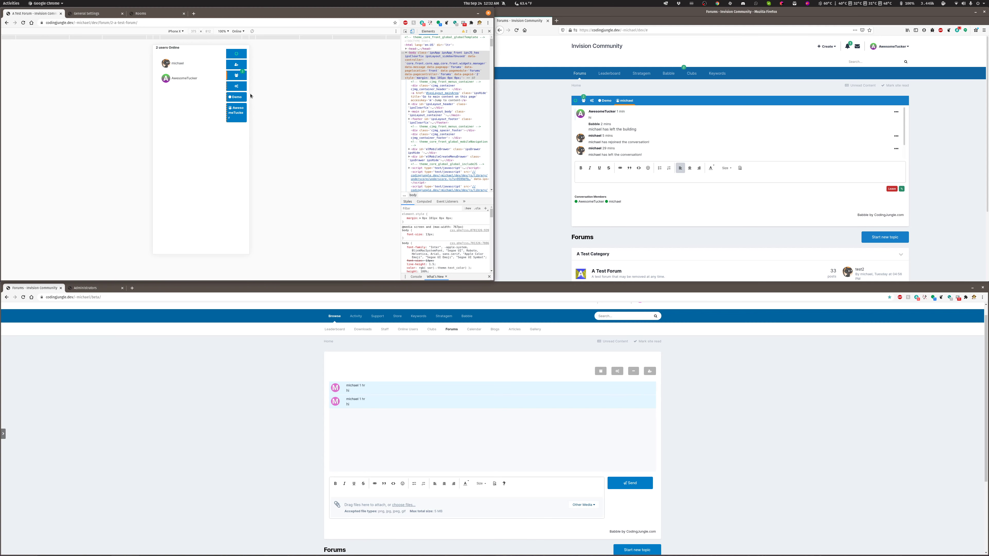
- Disable the Enable Chat Bar option in Babble's layout settings, save, and return to the first site's forum page
click(82, 13)
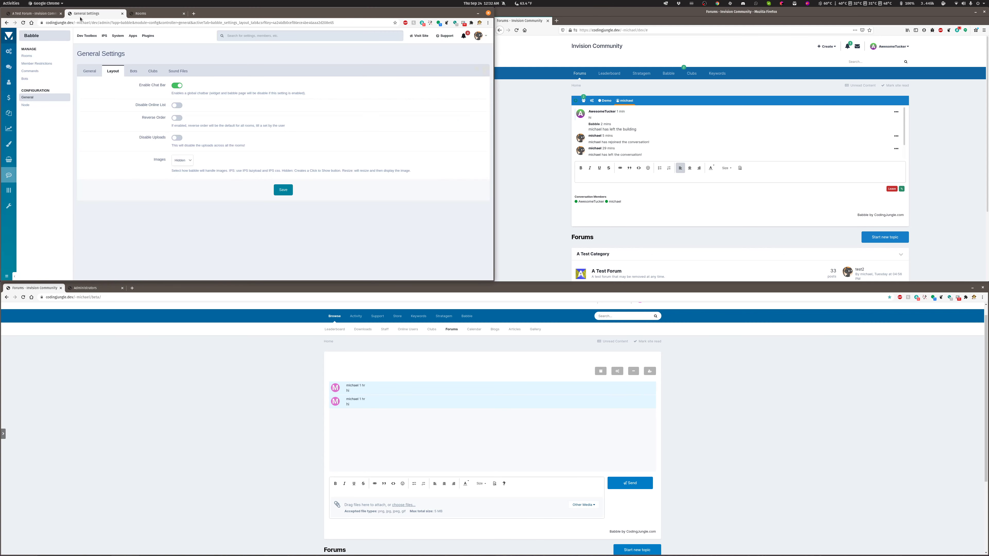
click(177, 86)
click(283, 190)
click(25, 16)
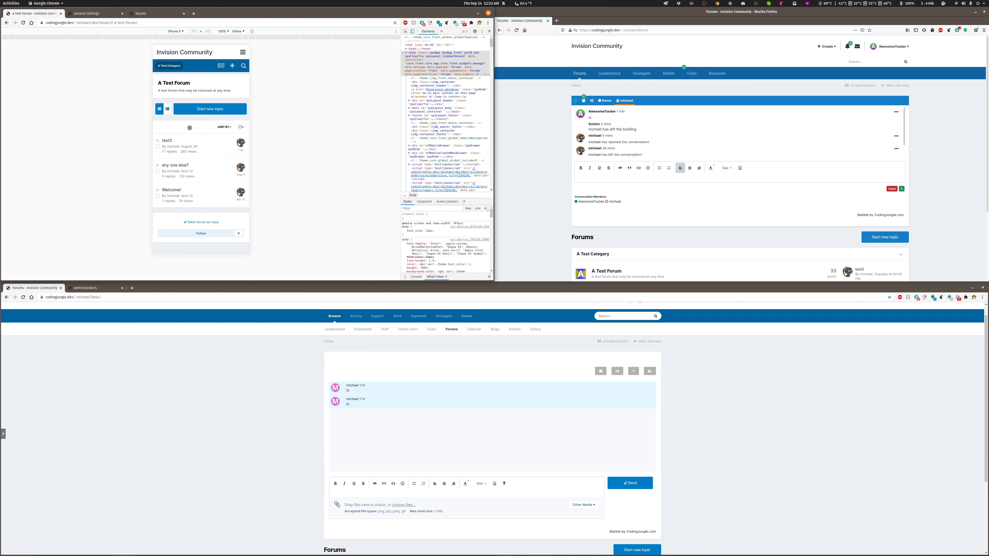
- Open the Babble page from the first site's mobile navigation, and return to the forums home
click(168, 66)
click(242, 51)
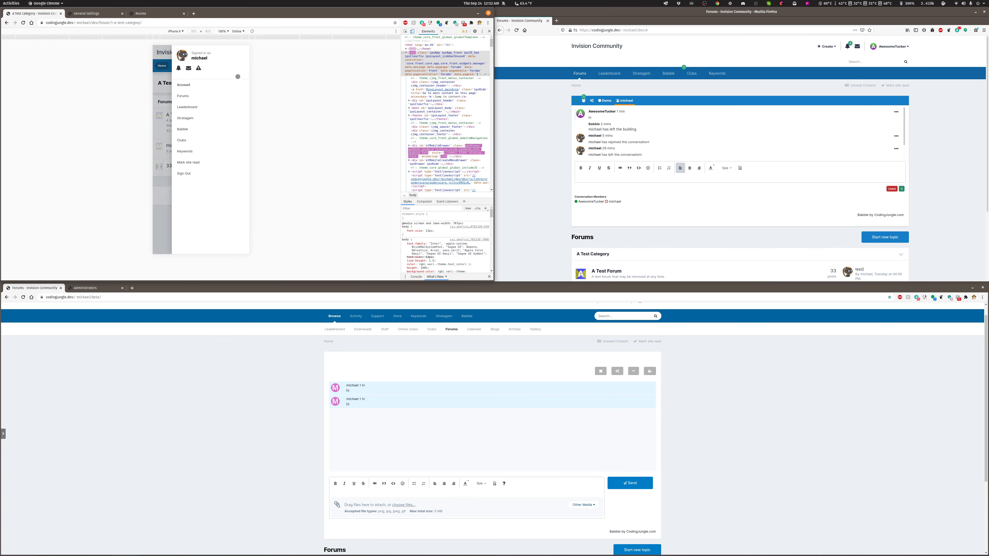
click(180, 129)
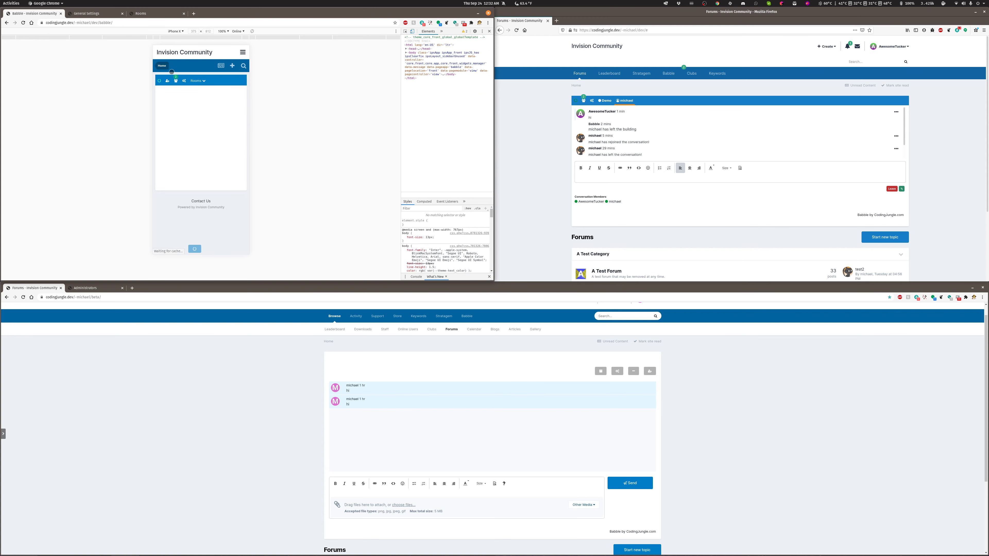
click(170, 56)
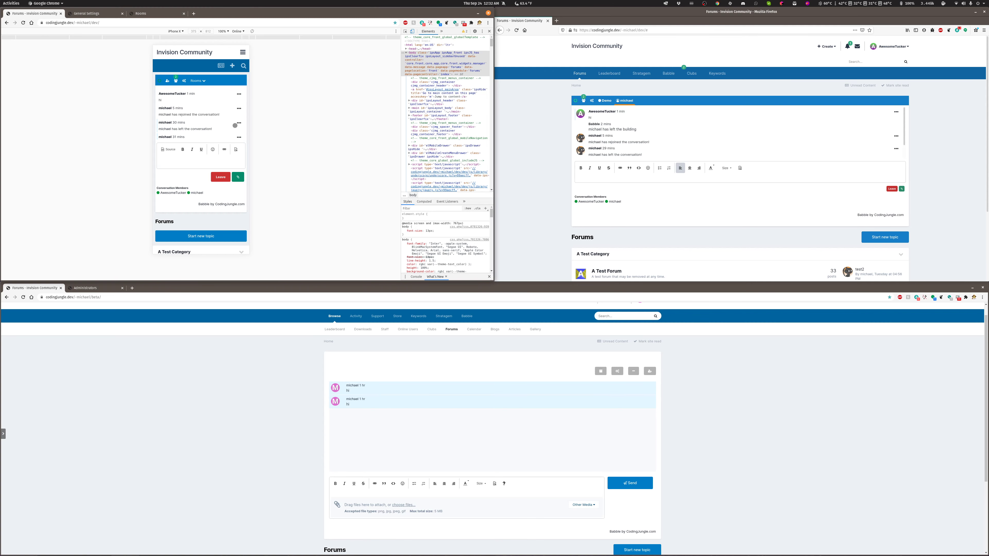
- Minimize the Babble widget on the second site's forums home repeatedly until its message area is fully collapsed
click(633, 371)
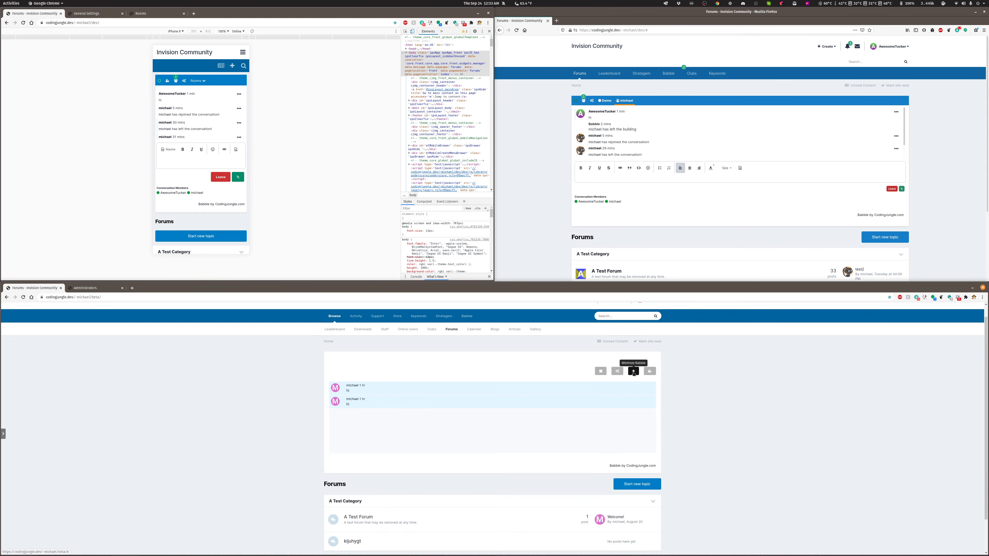
click(633, 385)
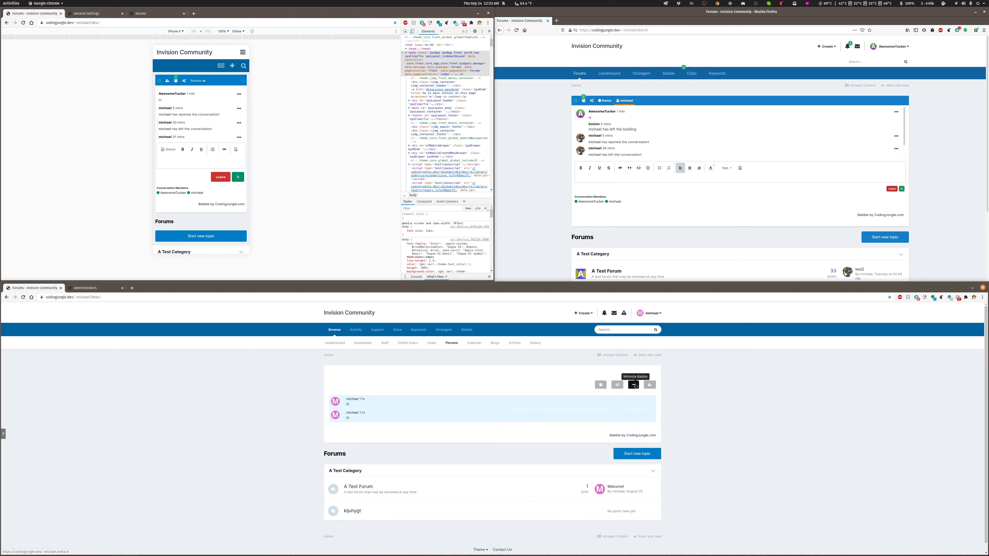
click(632, 386)
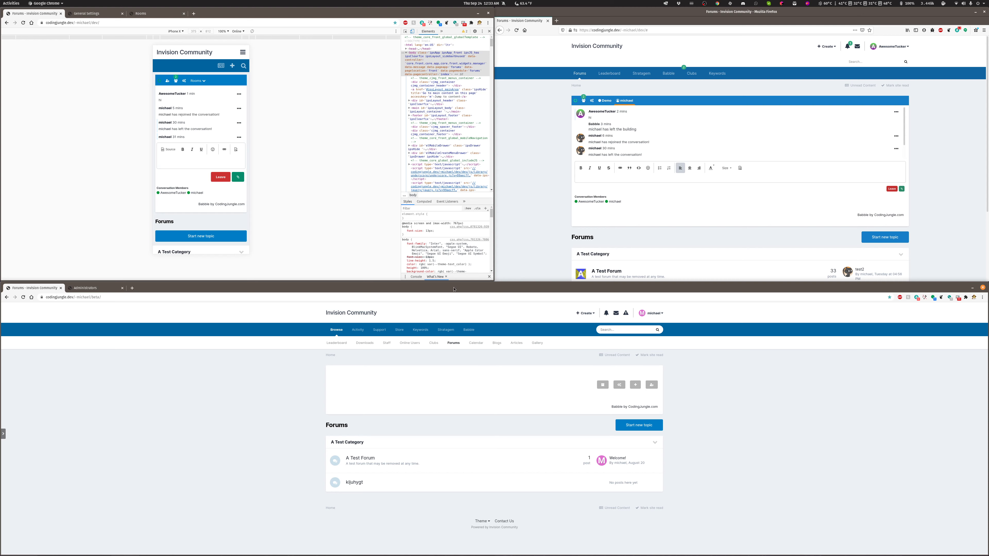
click(160, 81)
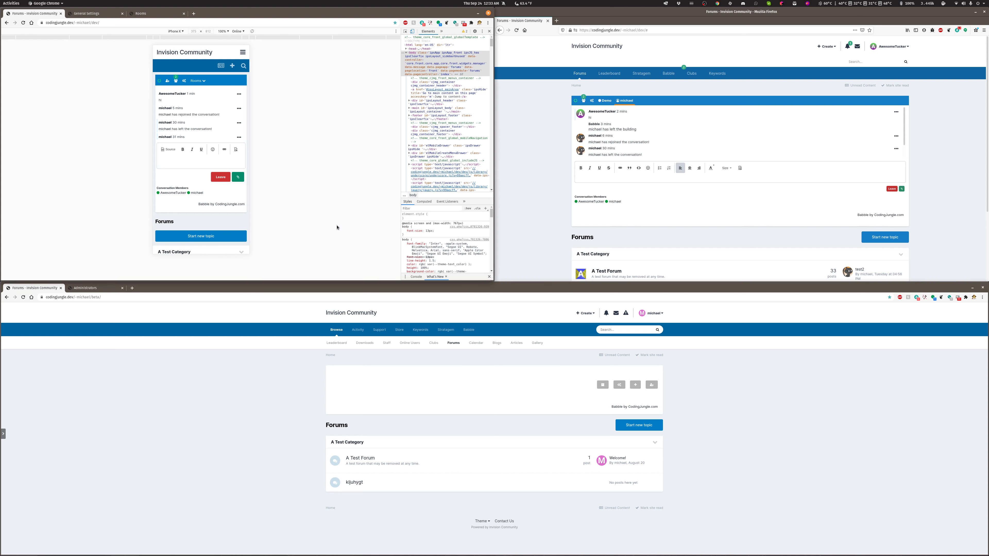